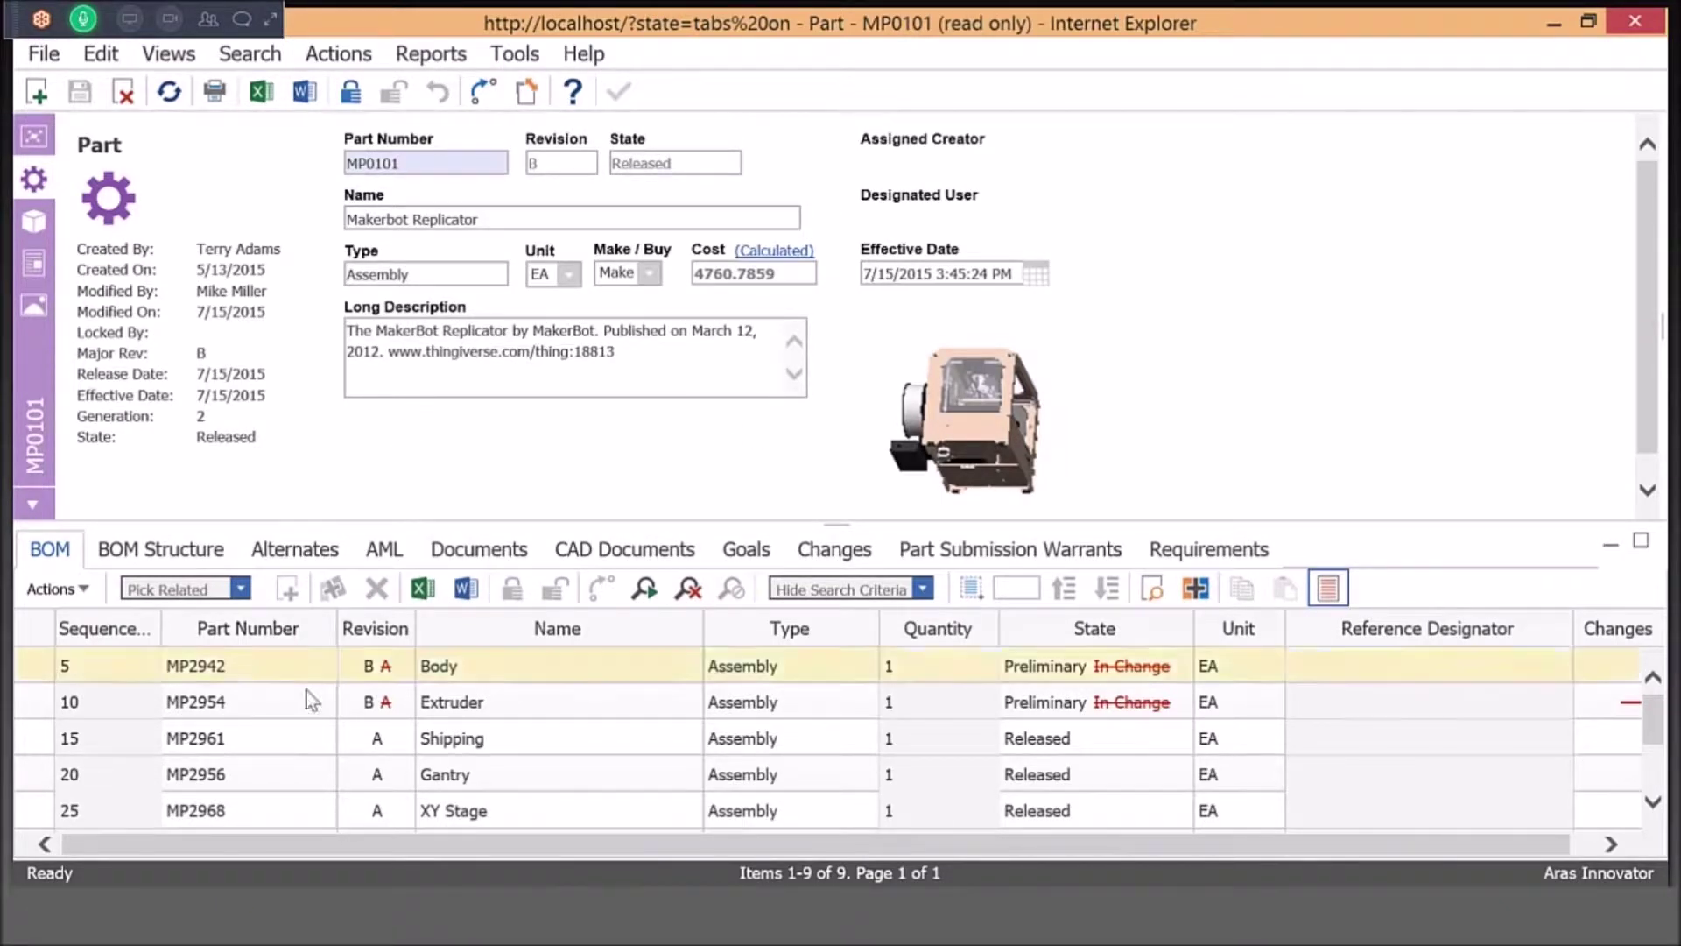
# Step: Review the MP0101 BOM, then its multilevel BOM structure, expanding the Body assembly MP2942 and its subassemblies
pyautogui.scroll(-1, 300, 713)
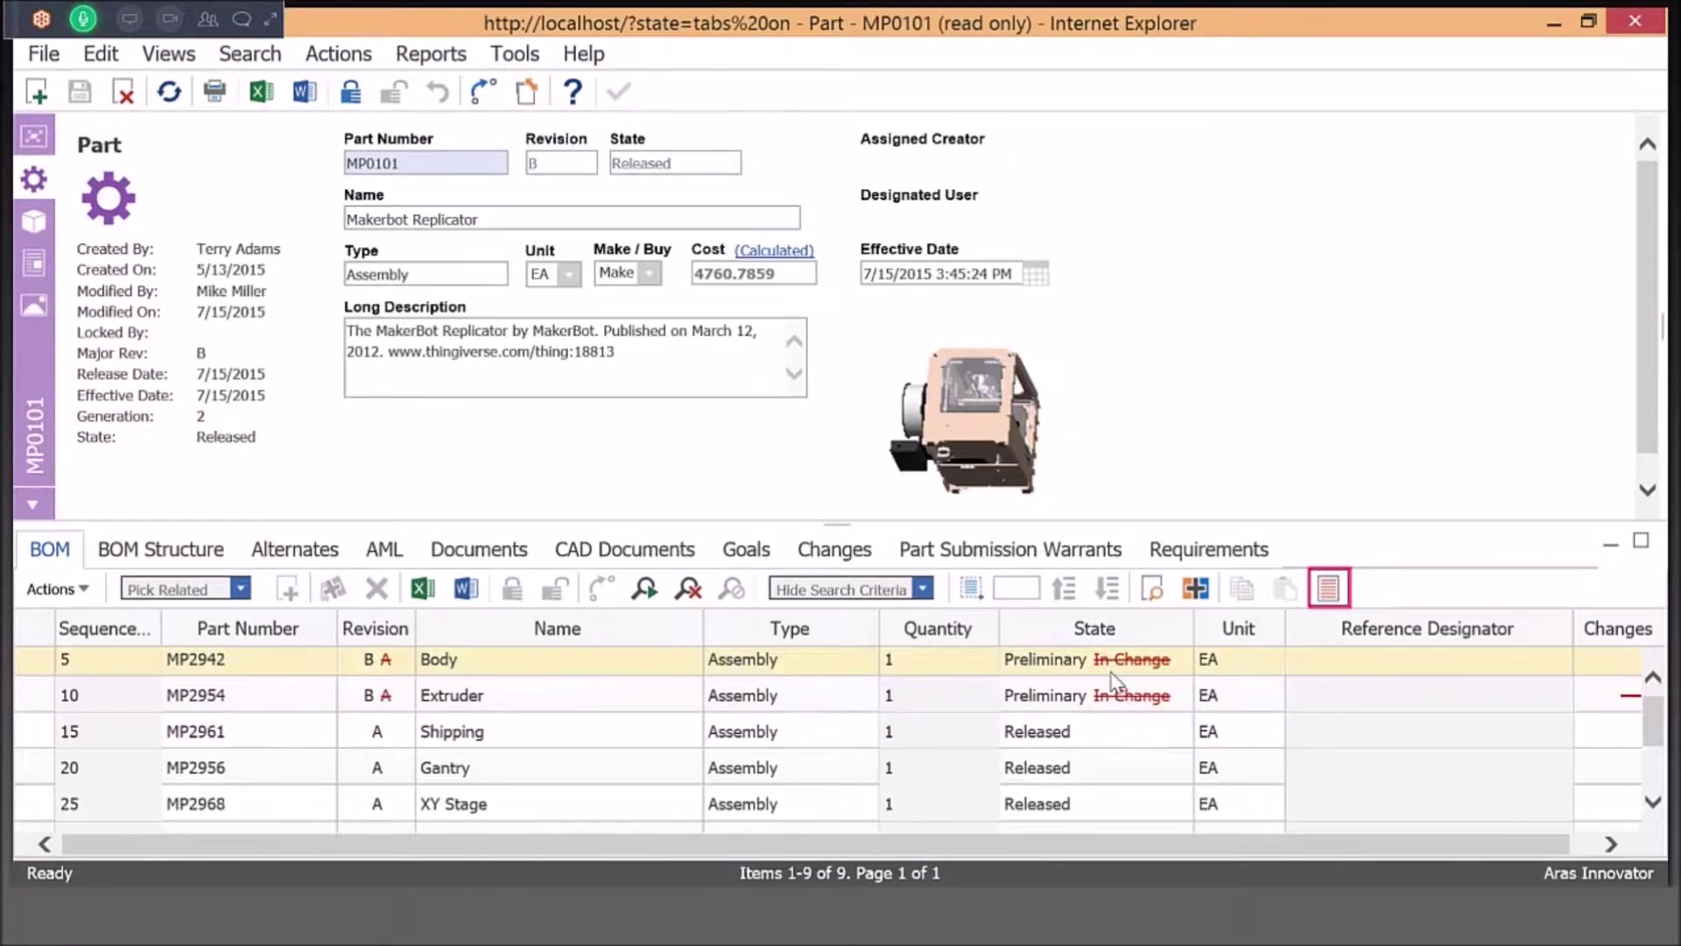
pyautogui.click(210, 557)
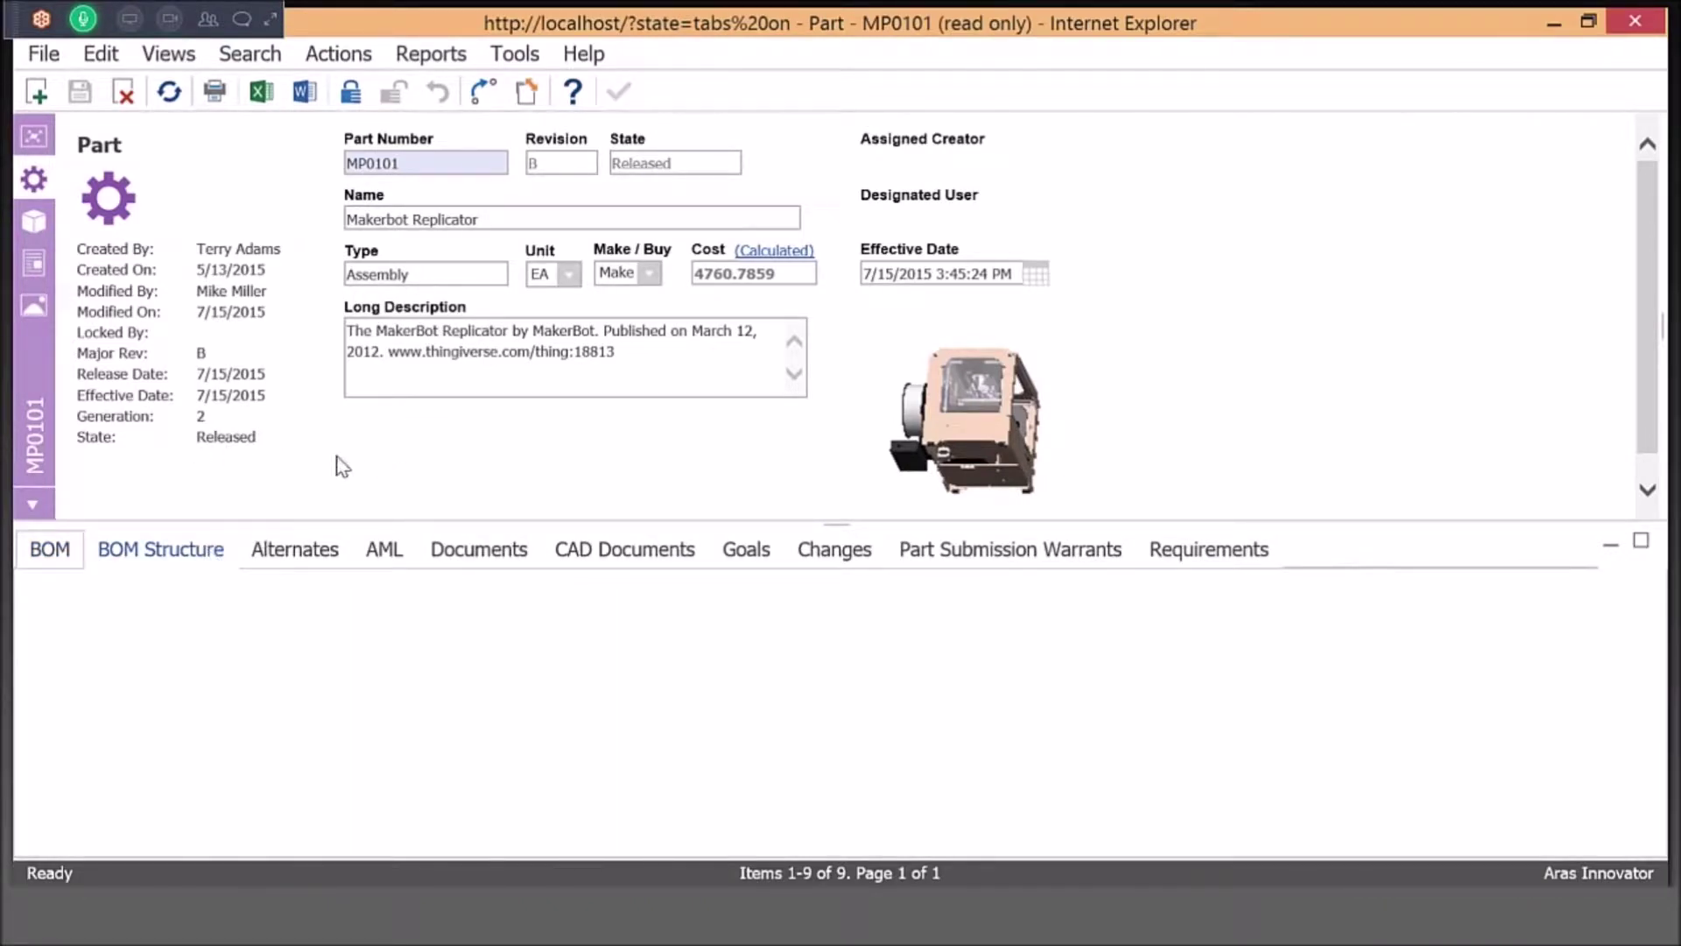
pyautogui.click(29, 666)
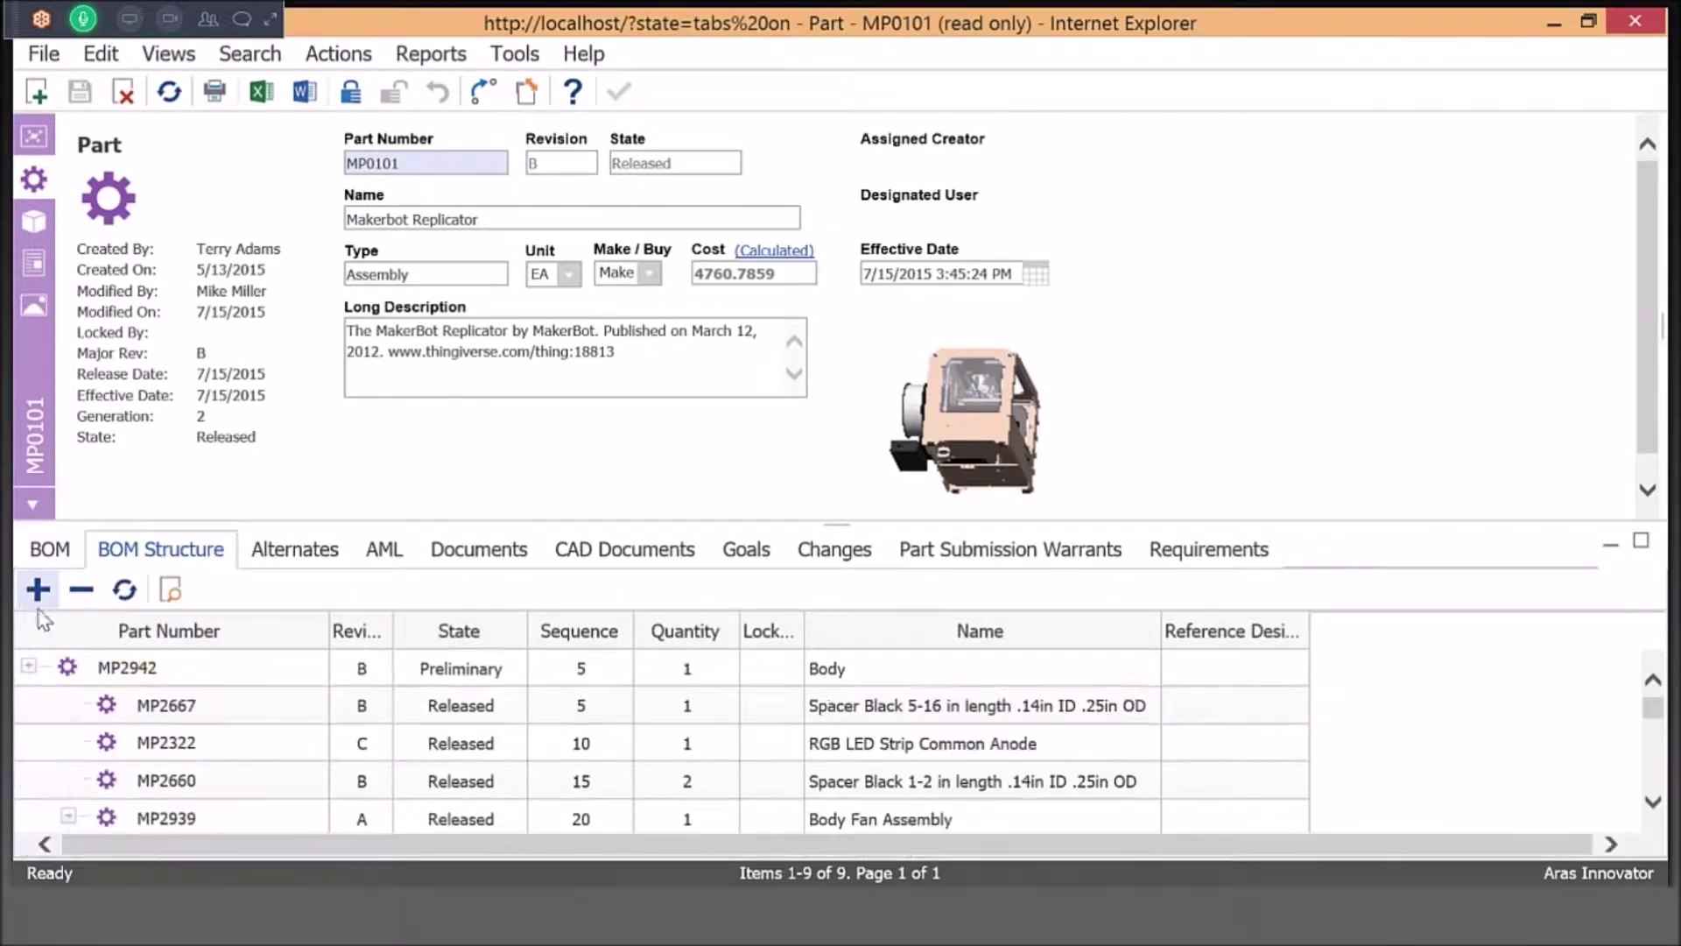
pyautogui.scroll(-1, 298, 740)
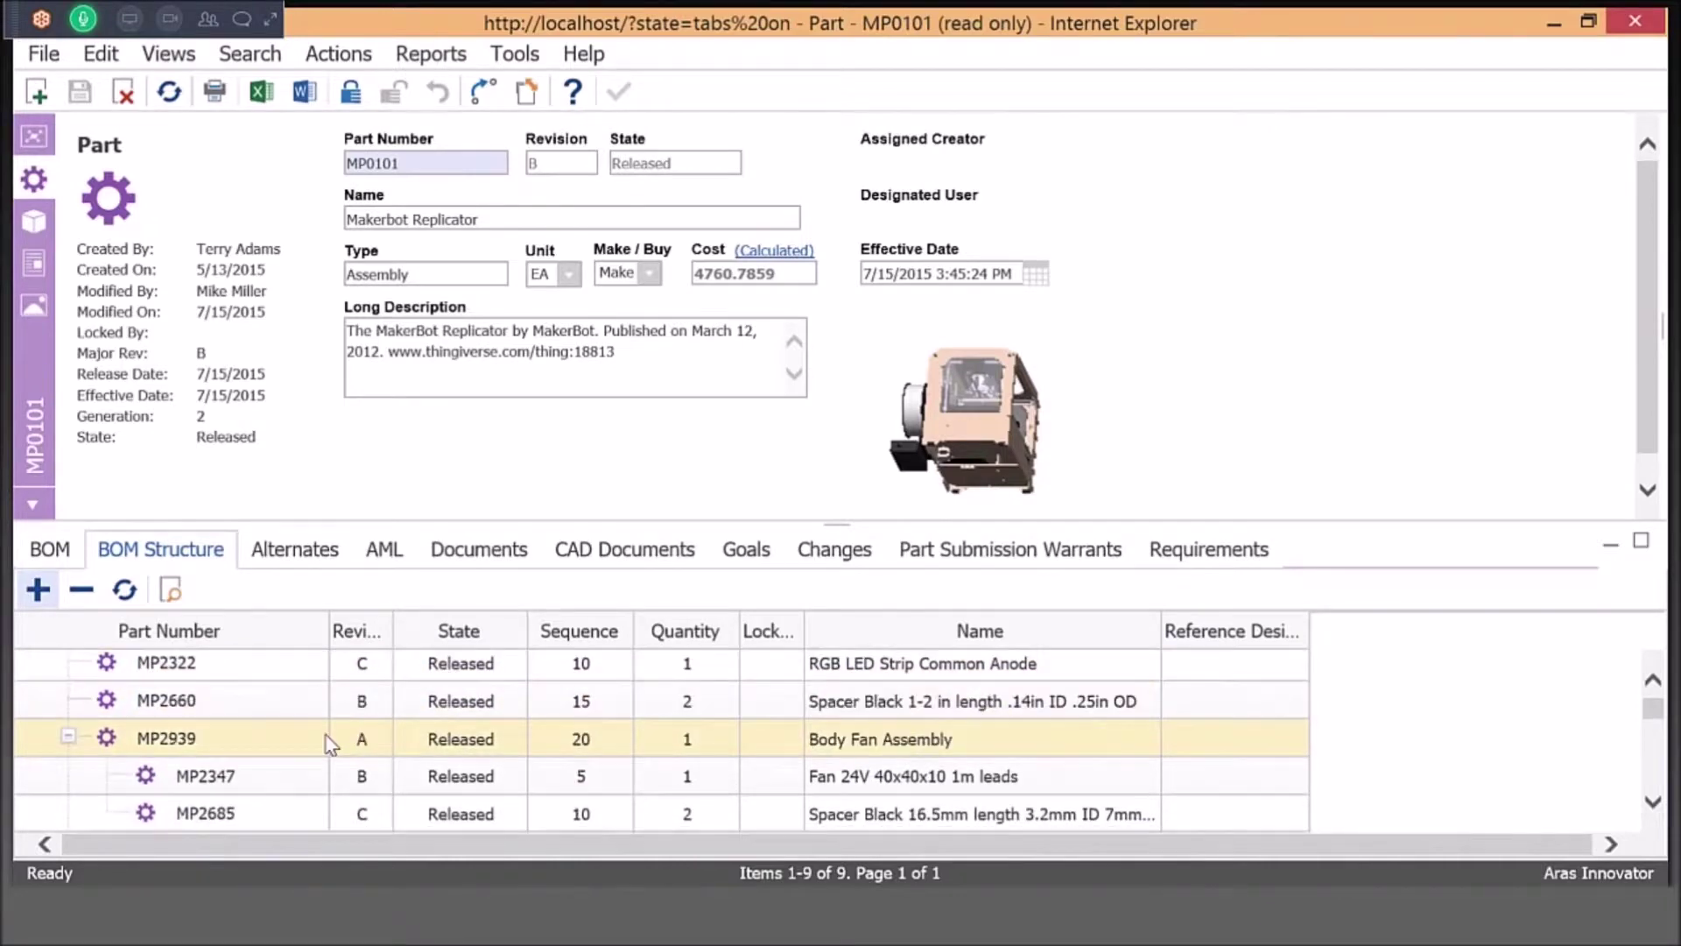
pyautogui.scroll(-2, 331, 745)
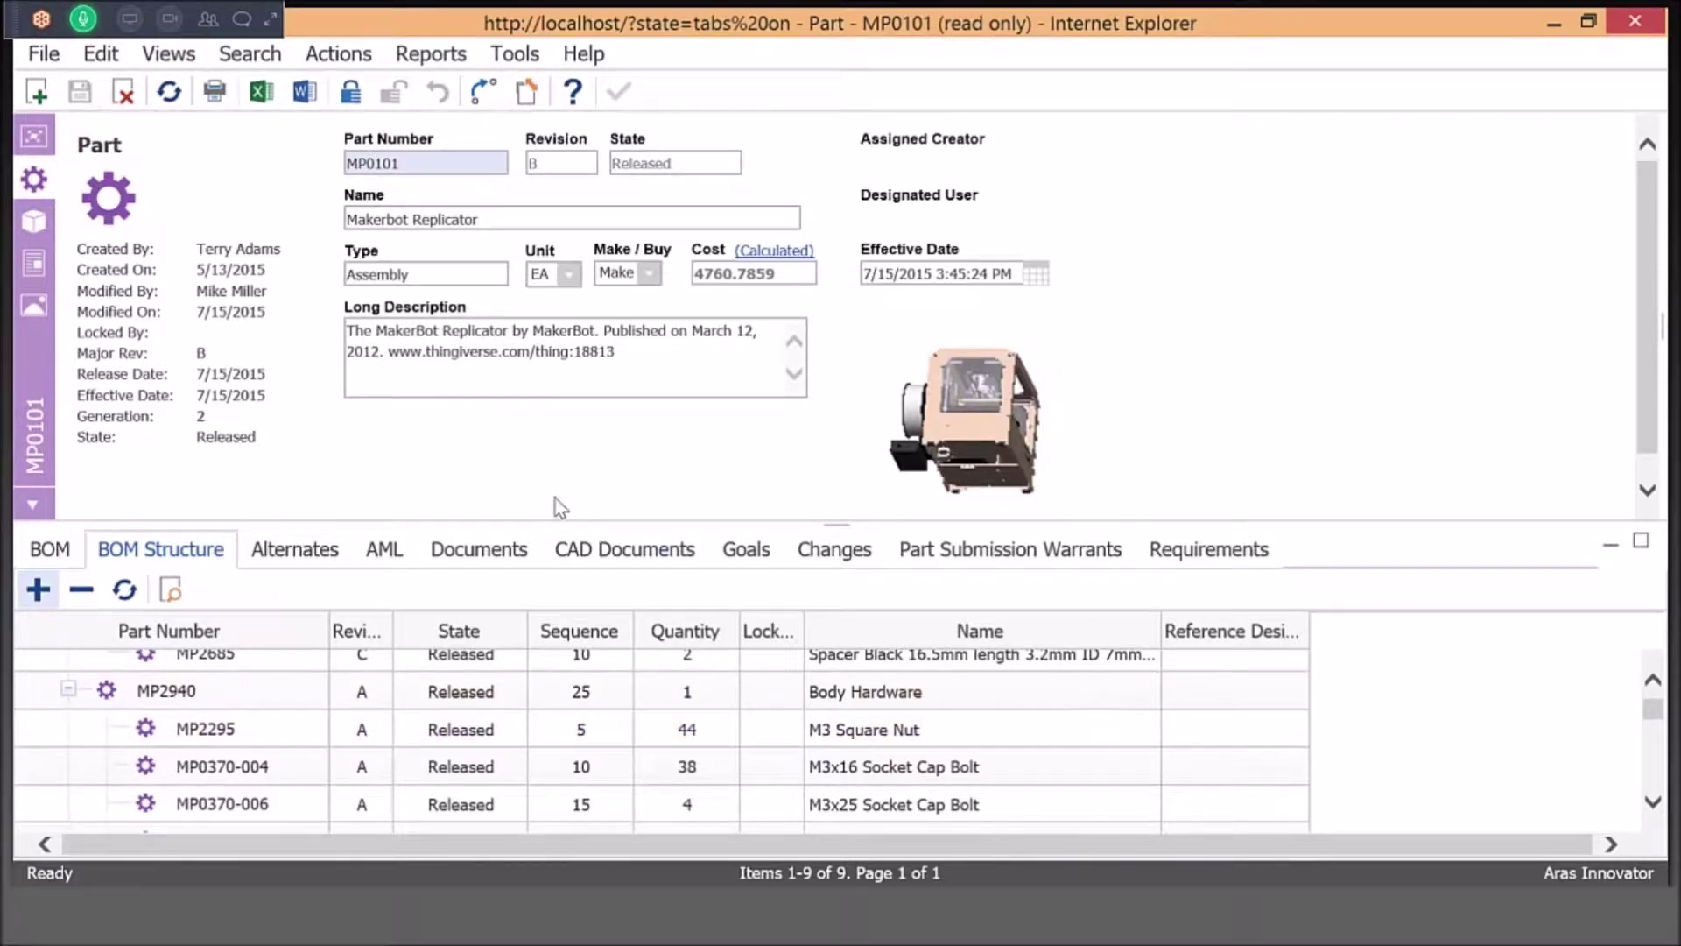
# Step: Review the documents and then the CAD documents linked to part MP0101
pyautogui.click(506, 559)
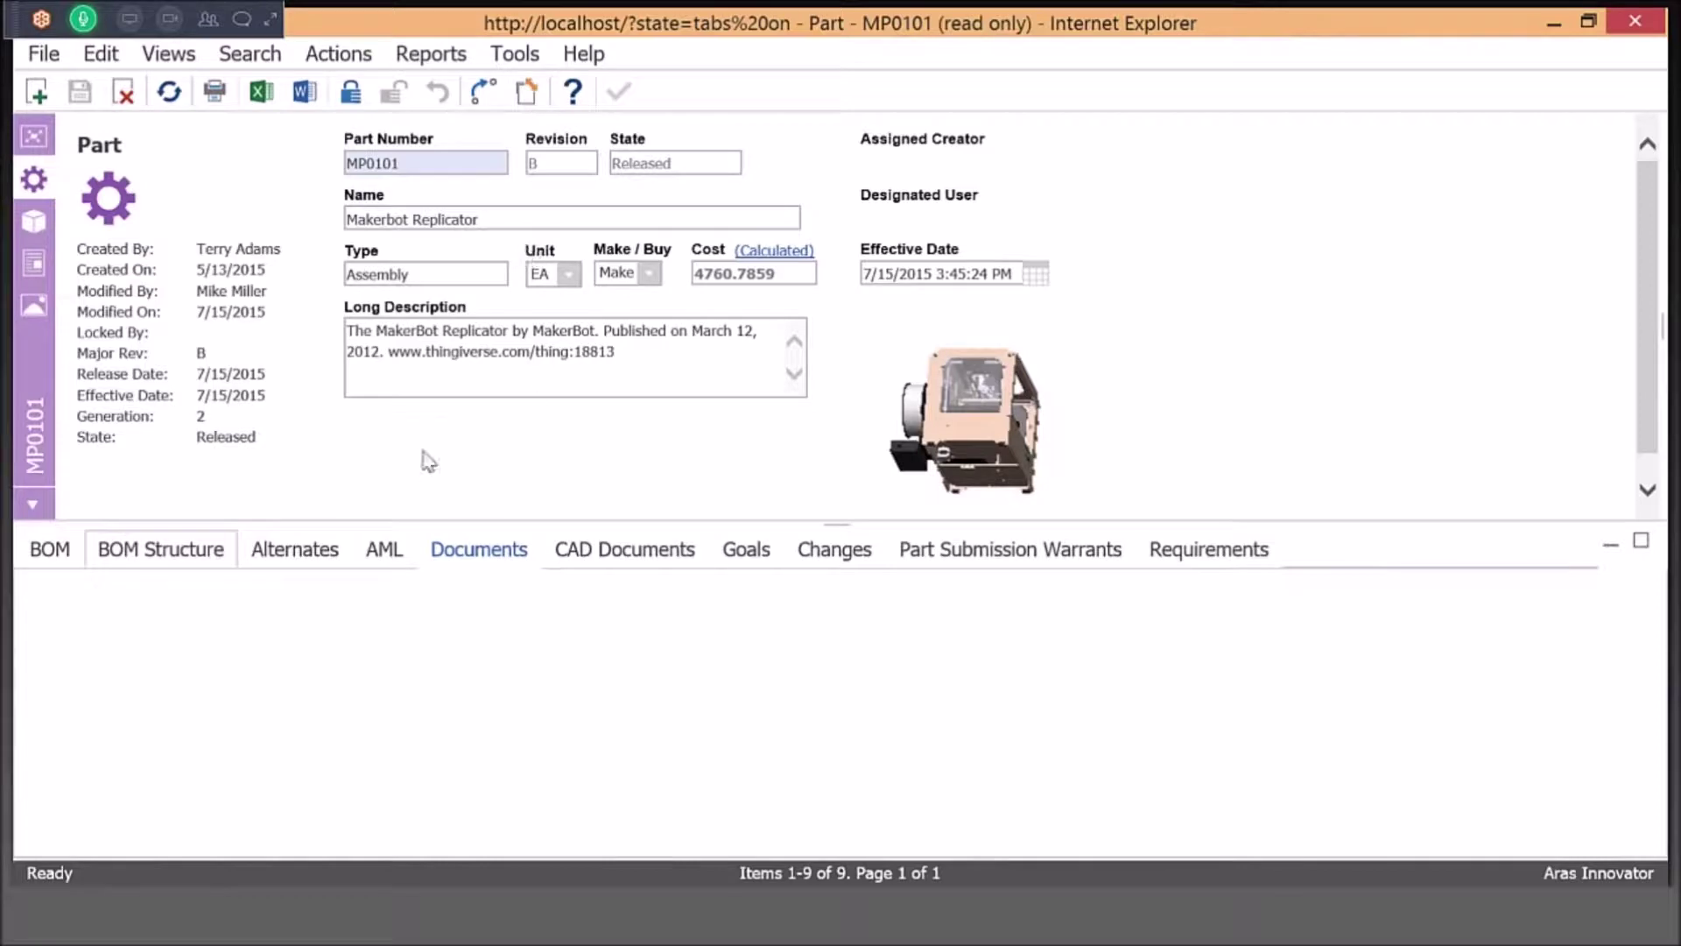
pyautogui.click(539, 562)
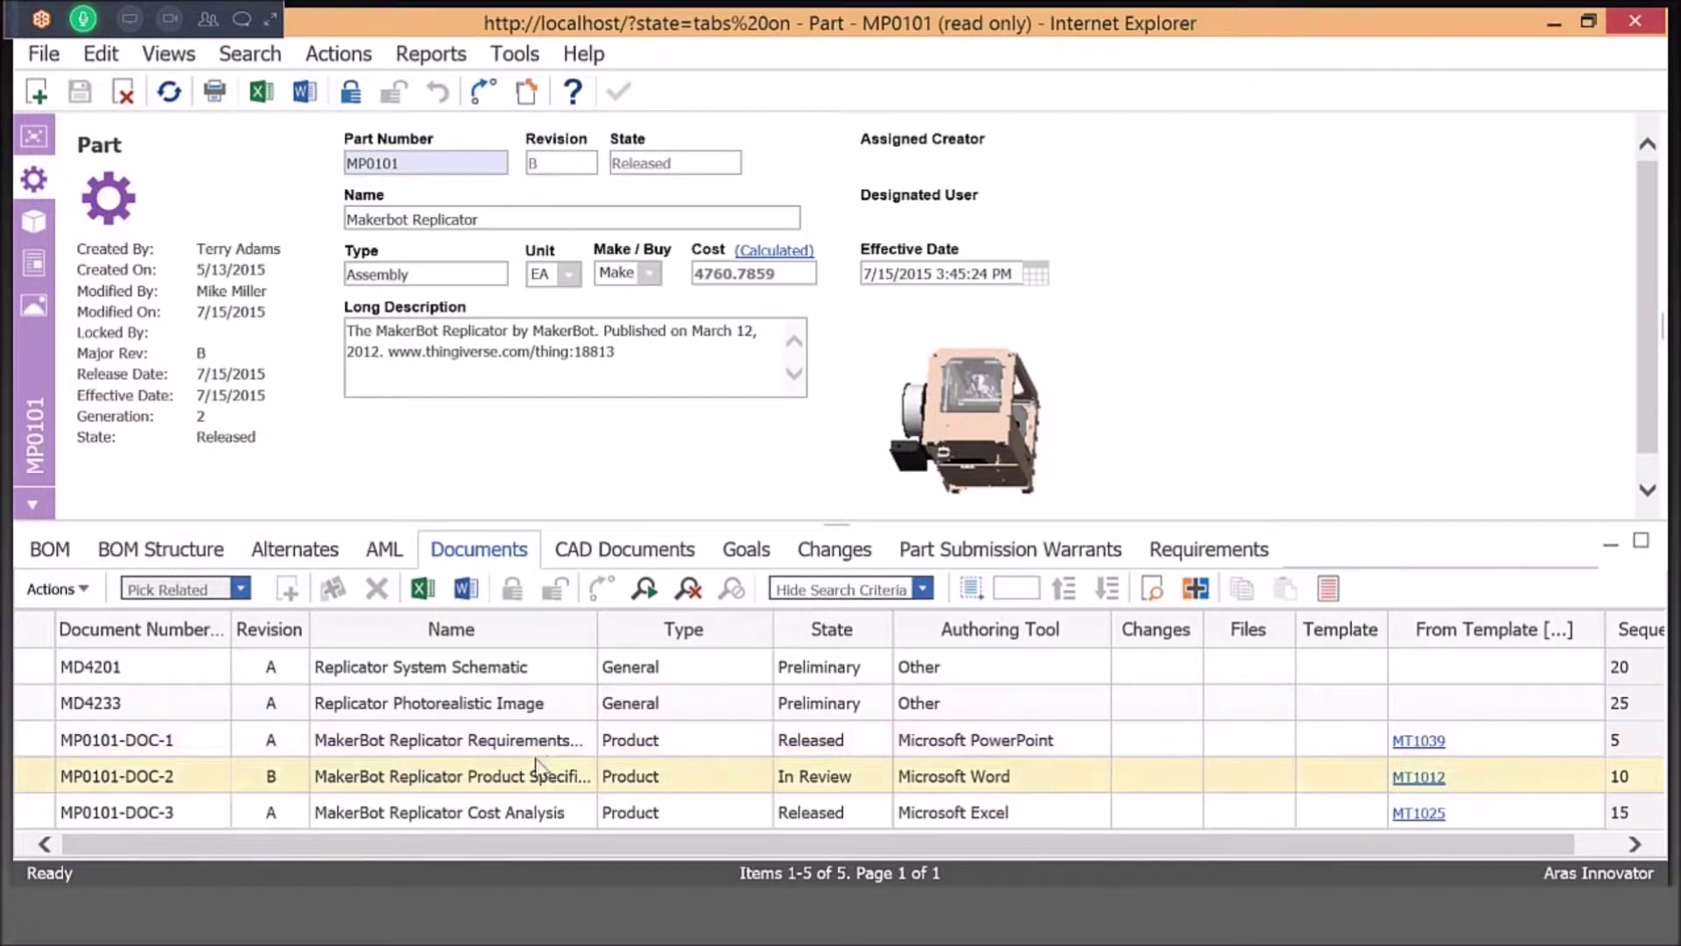
pyautogui.click(648, 557)
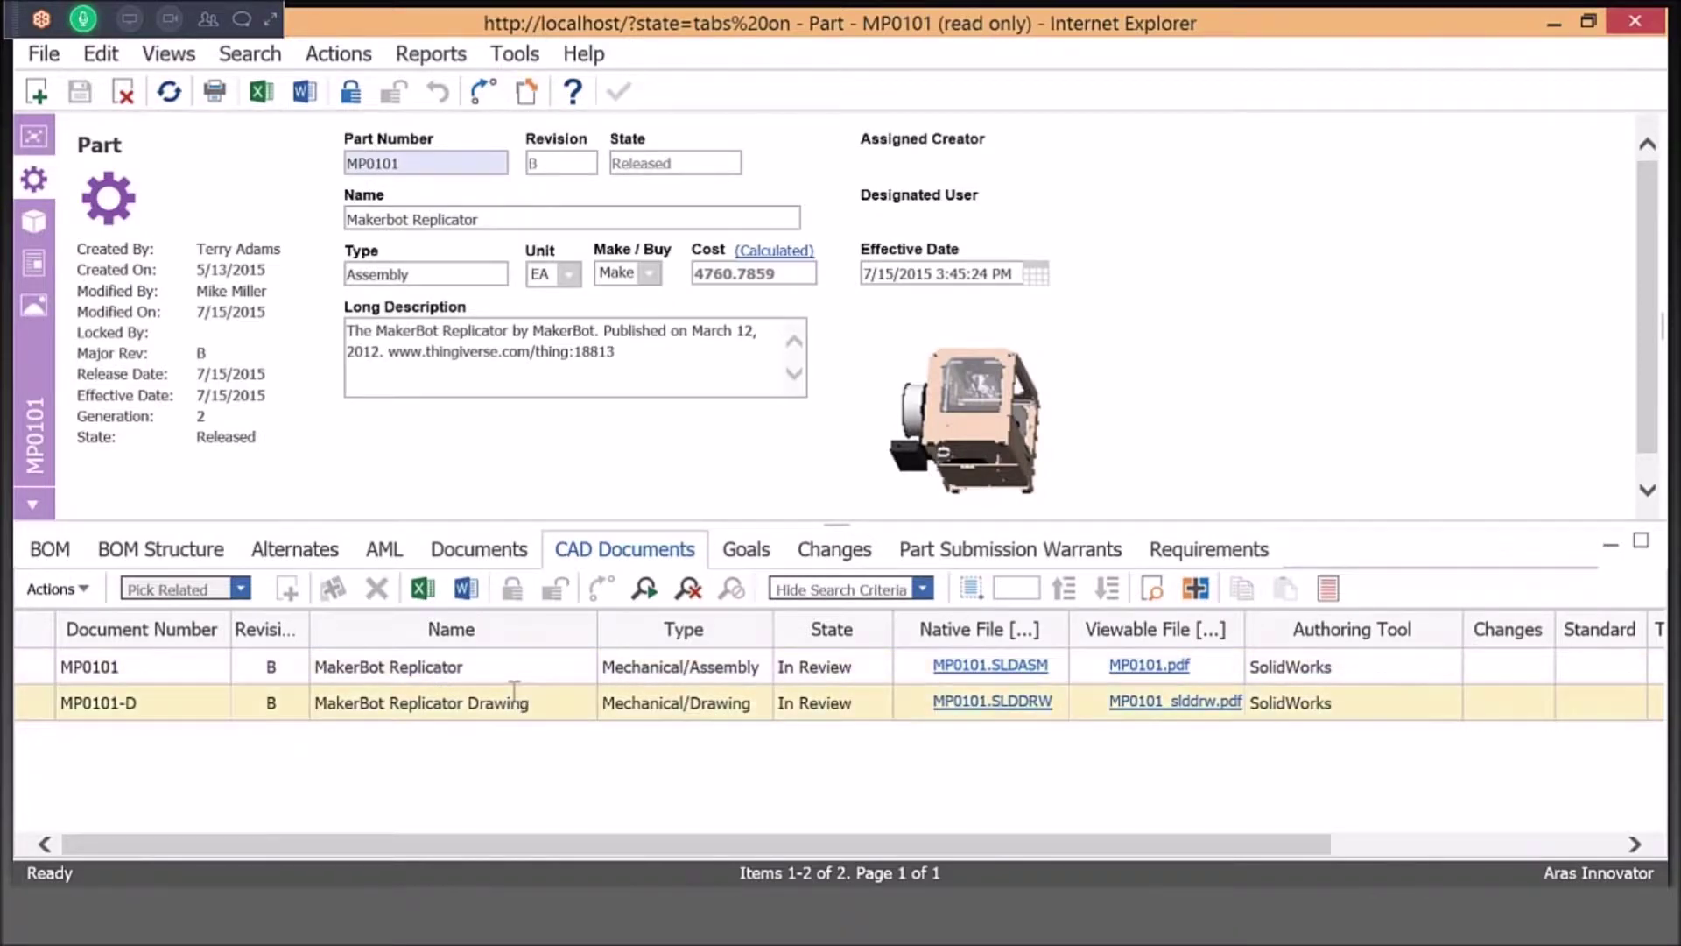
# Step: Show the 3D model of MP0101 in an enlarged viewer and inspect the printer from its front side
pyautogui.click(26, 222)
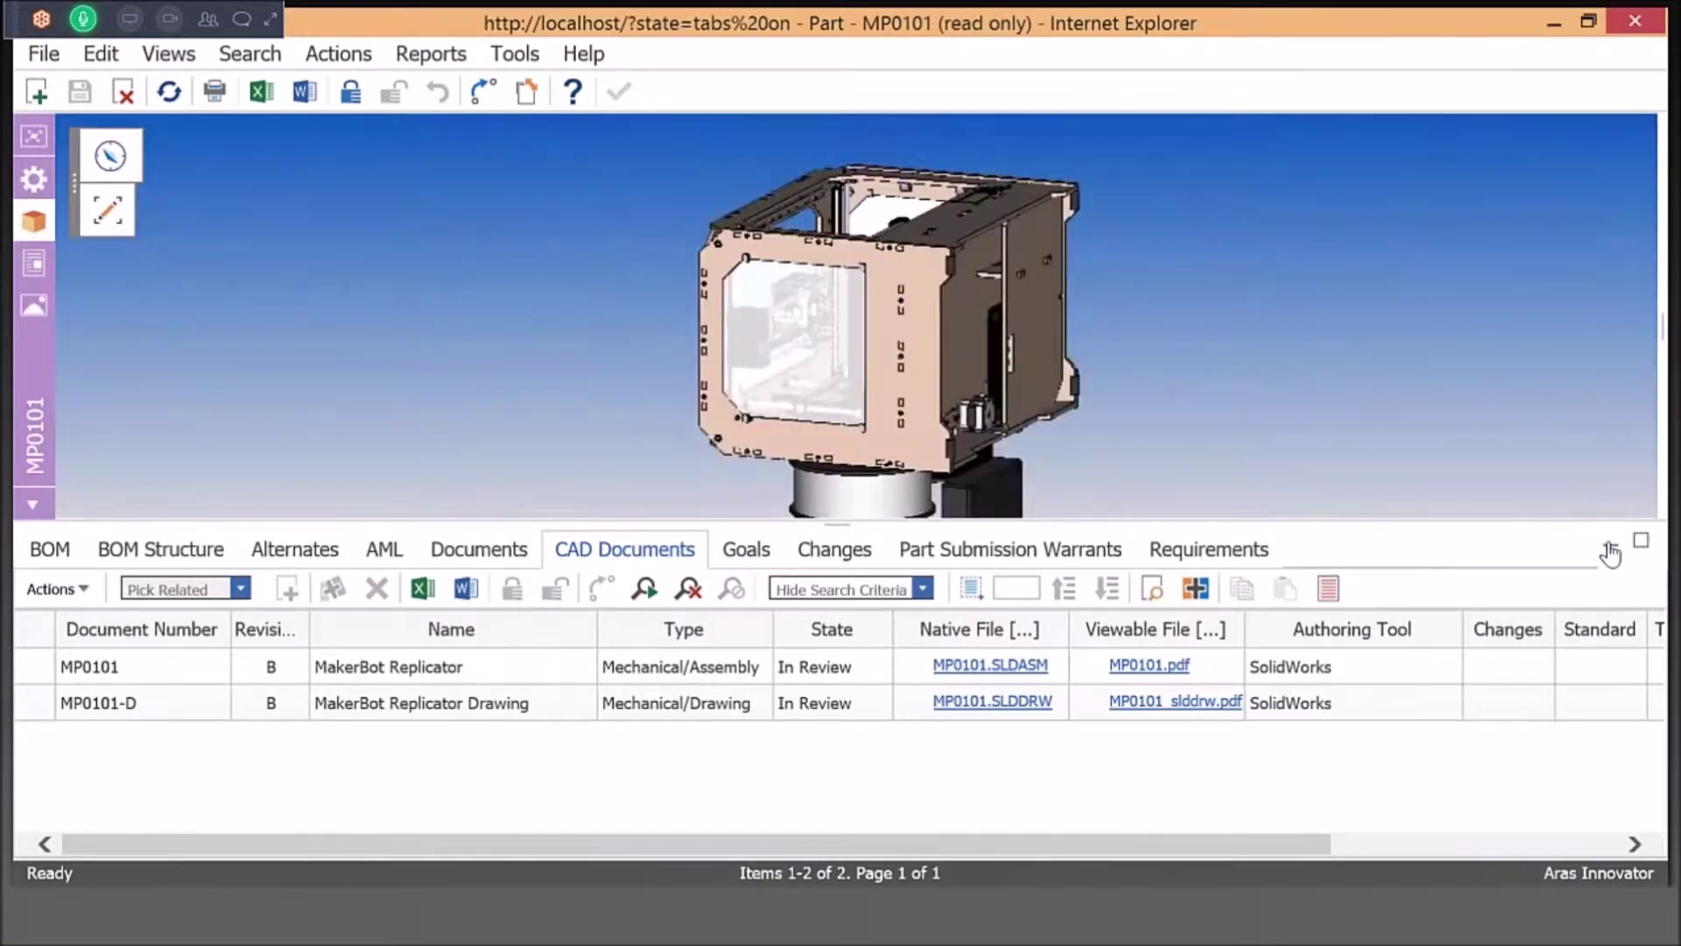
pyautogui.click(1610, 551)
pyautogui.moveTo(897, 497); pyautogui.dragTo(1217, 503)
# Step: Explode the printer assembly to inspect its components from another angle, then collapse it back together
pyautogui.click(109, 159)
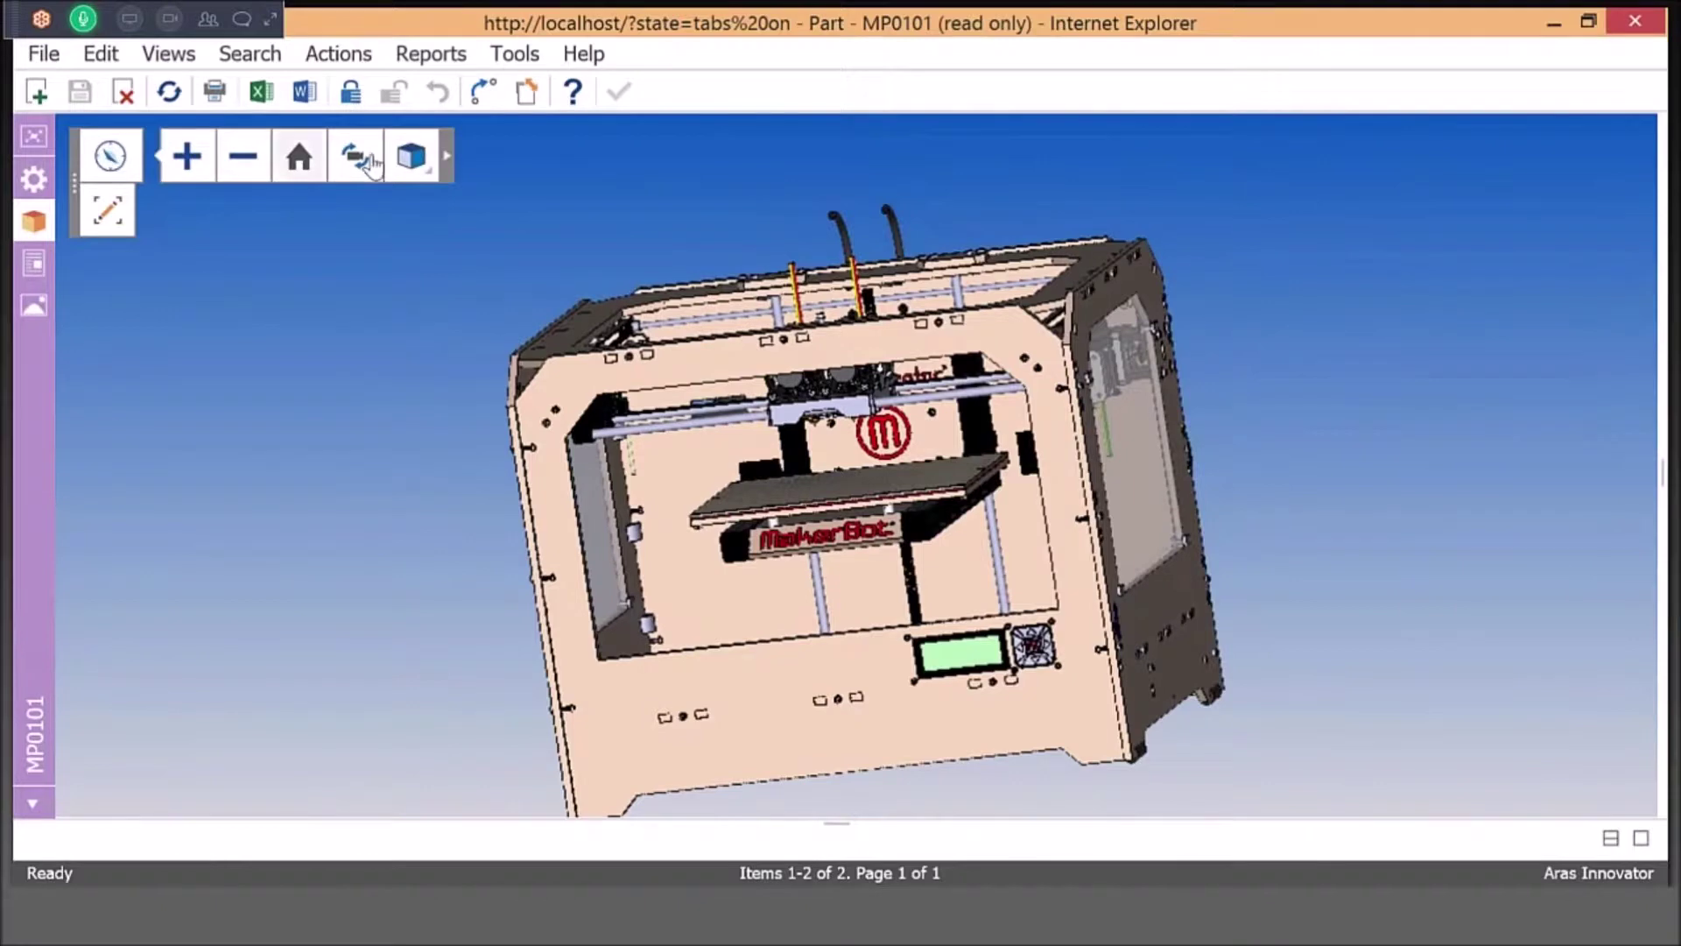
pyautogui.click(446, 162)
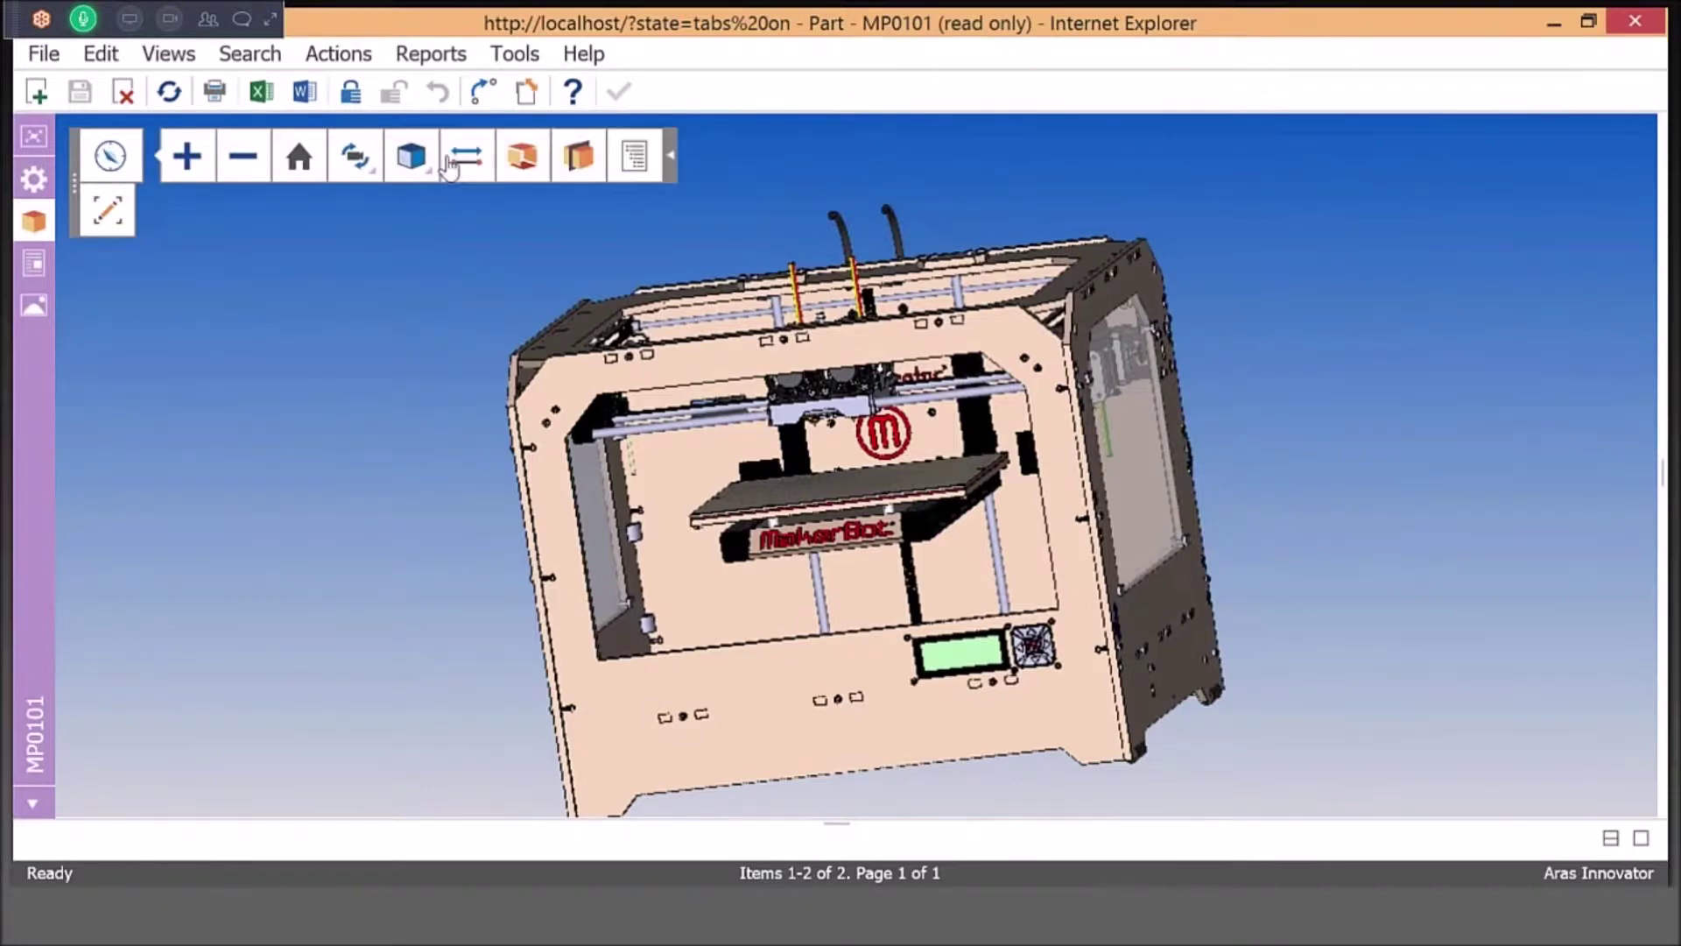
pyautogui.click(524, 157)
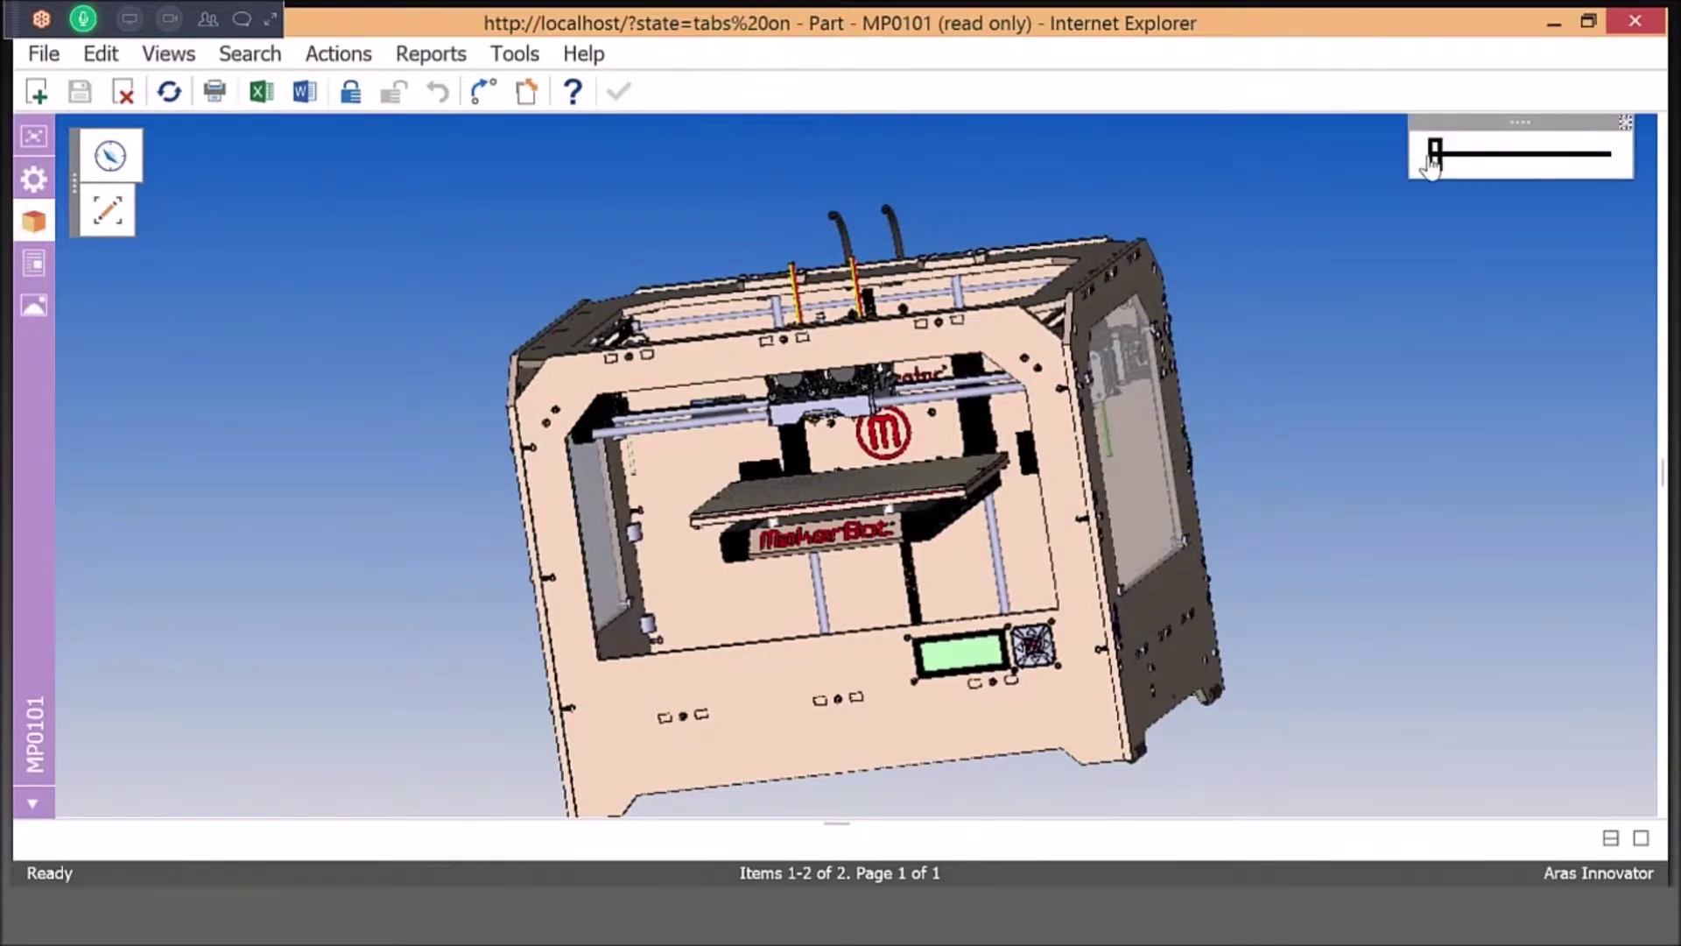
pyautogui.moveTo(1446, 164); pyautogui.dragTo(1471, 167)
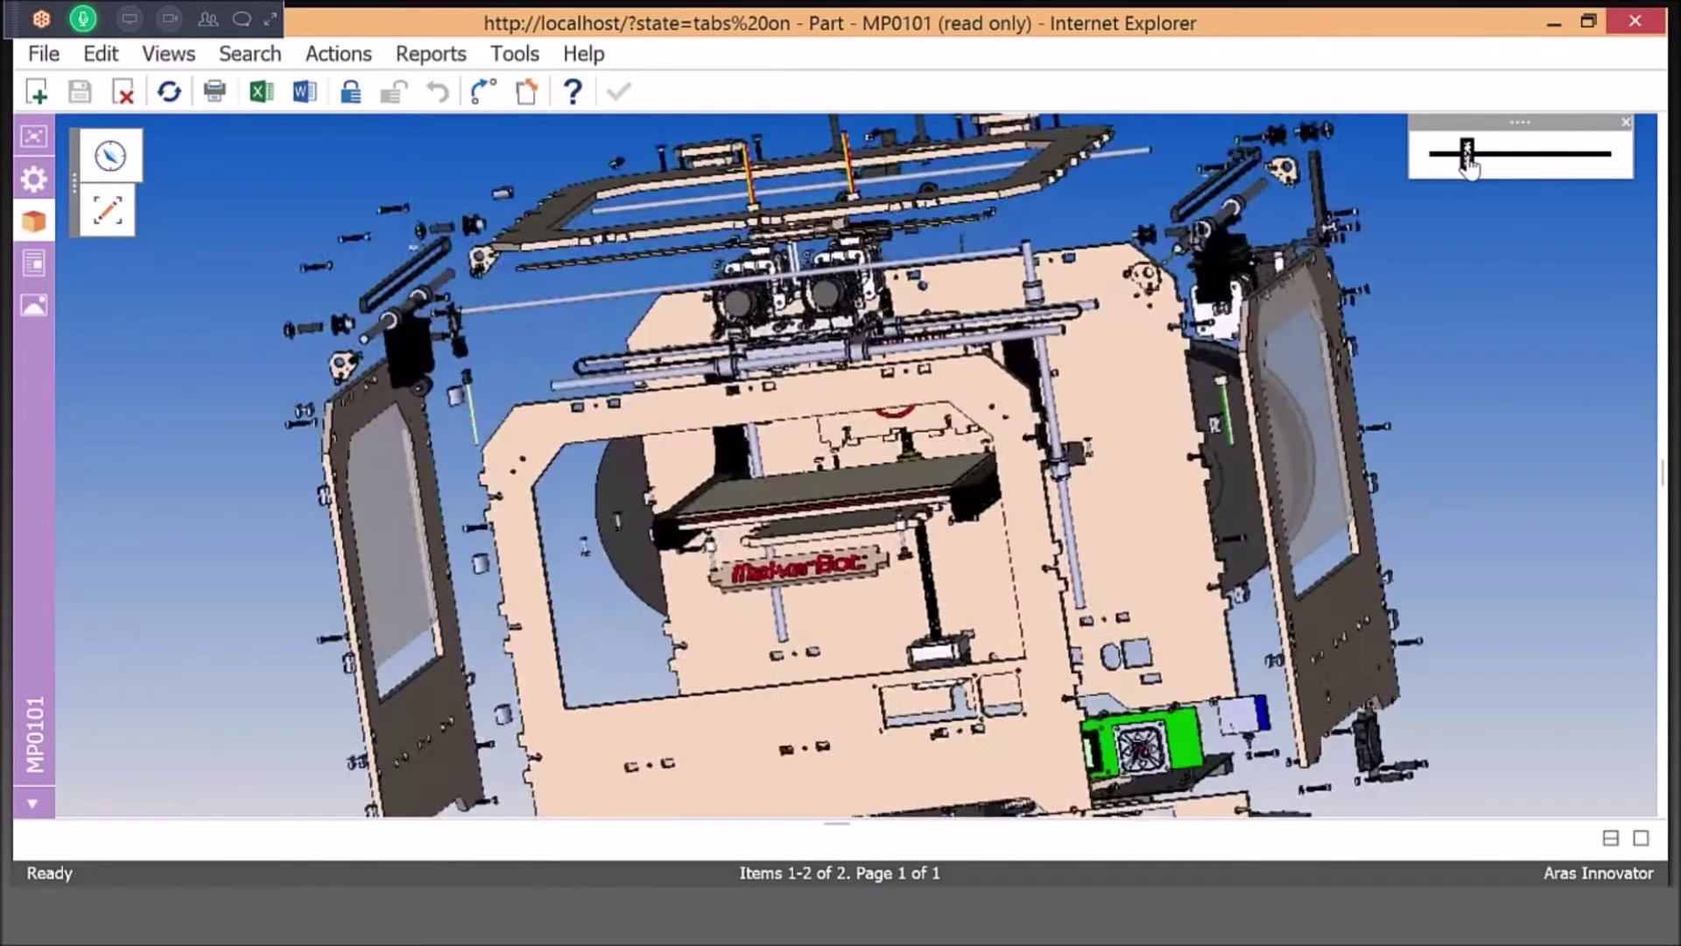
pyautogui.moveTo(1309, 298); pyautogui.dragTo(1259, 531)
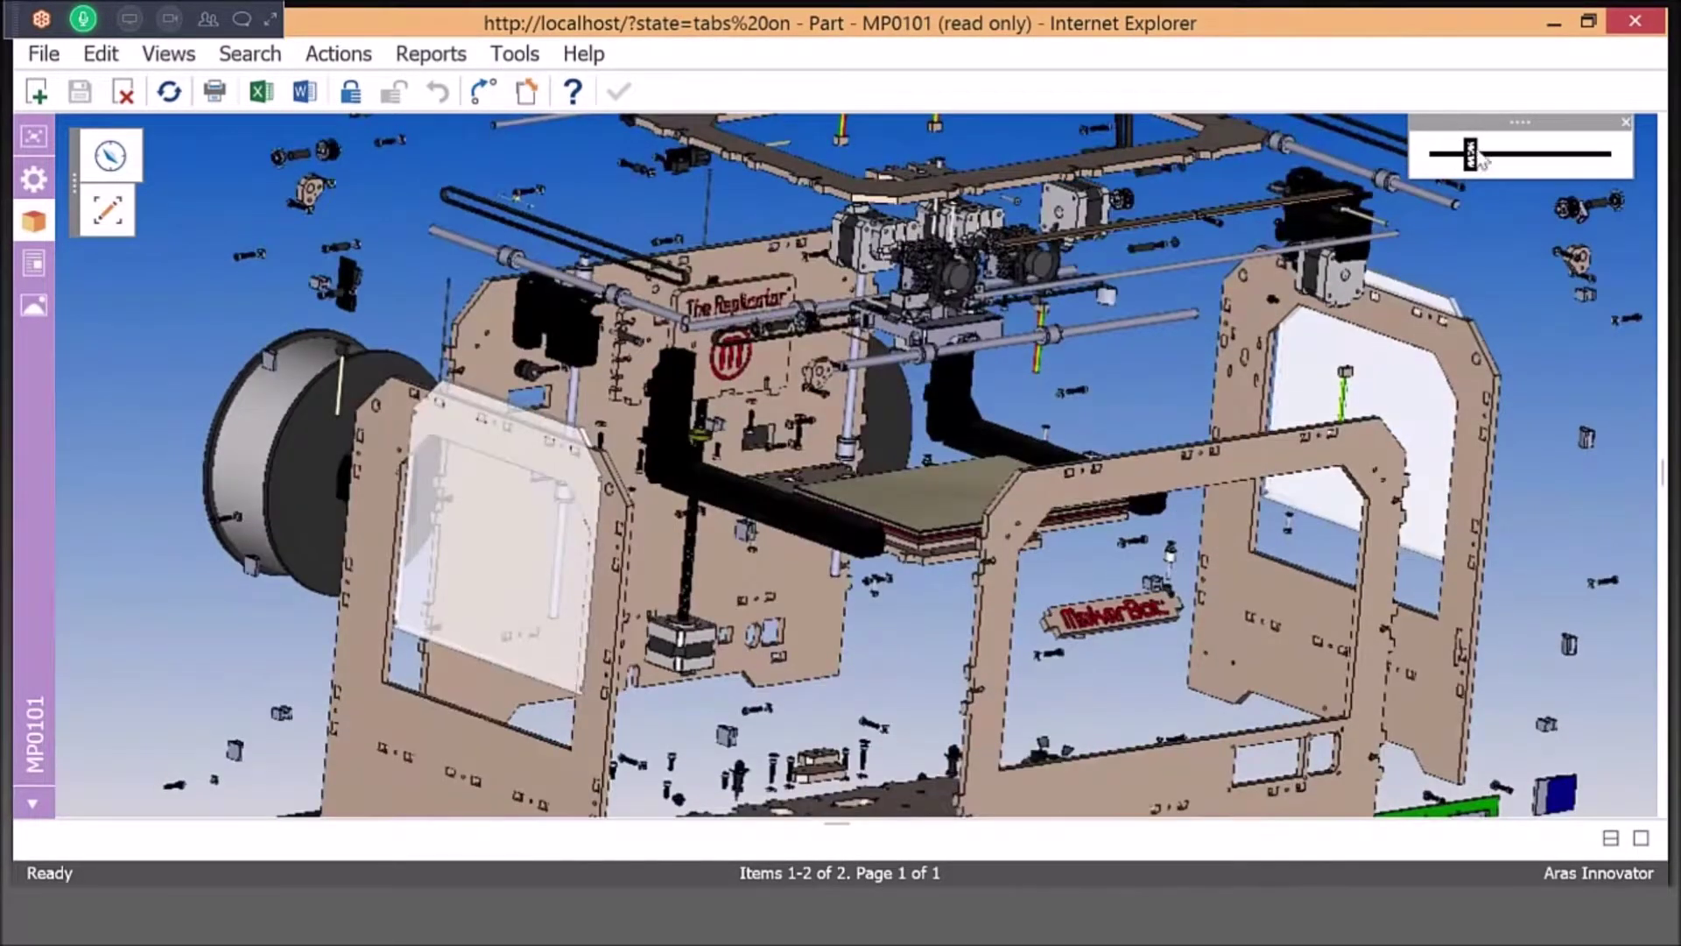
pyautogui.click(1436, 163)
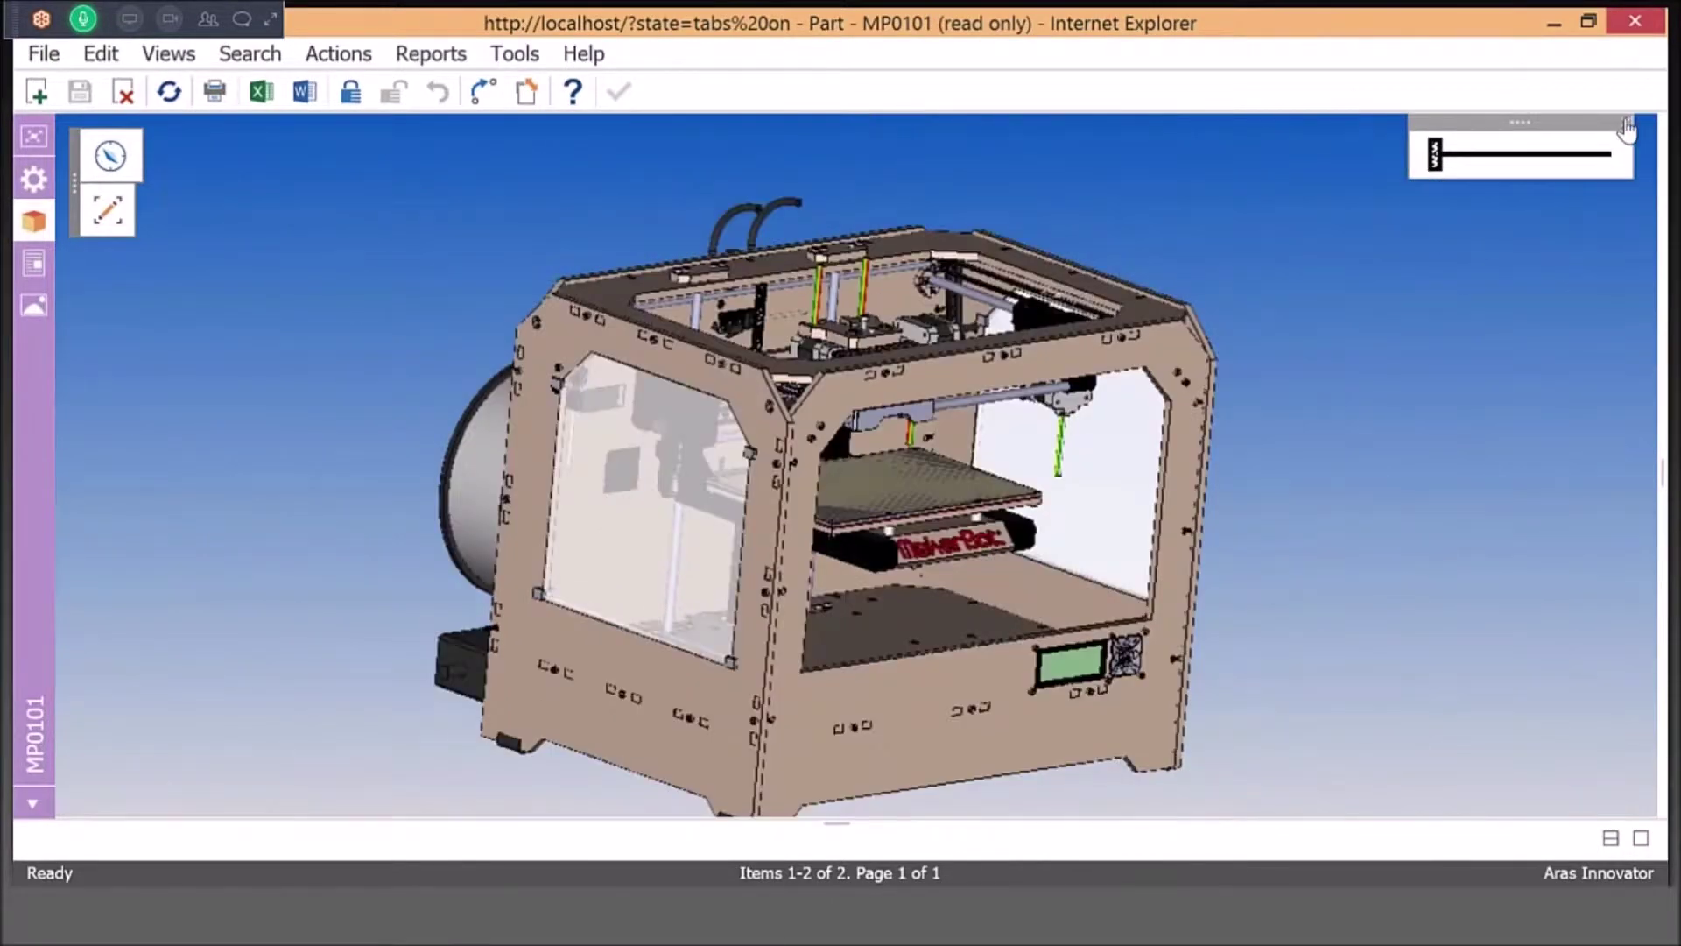
# Step: Cut the printer model with an X-axis cross section past its middle and focus on the build platform and its support arm
pyautogui.click(111, 157)
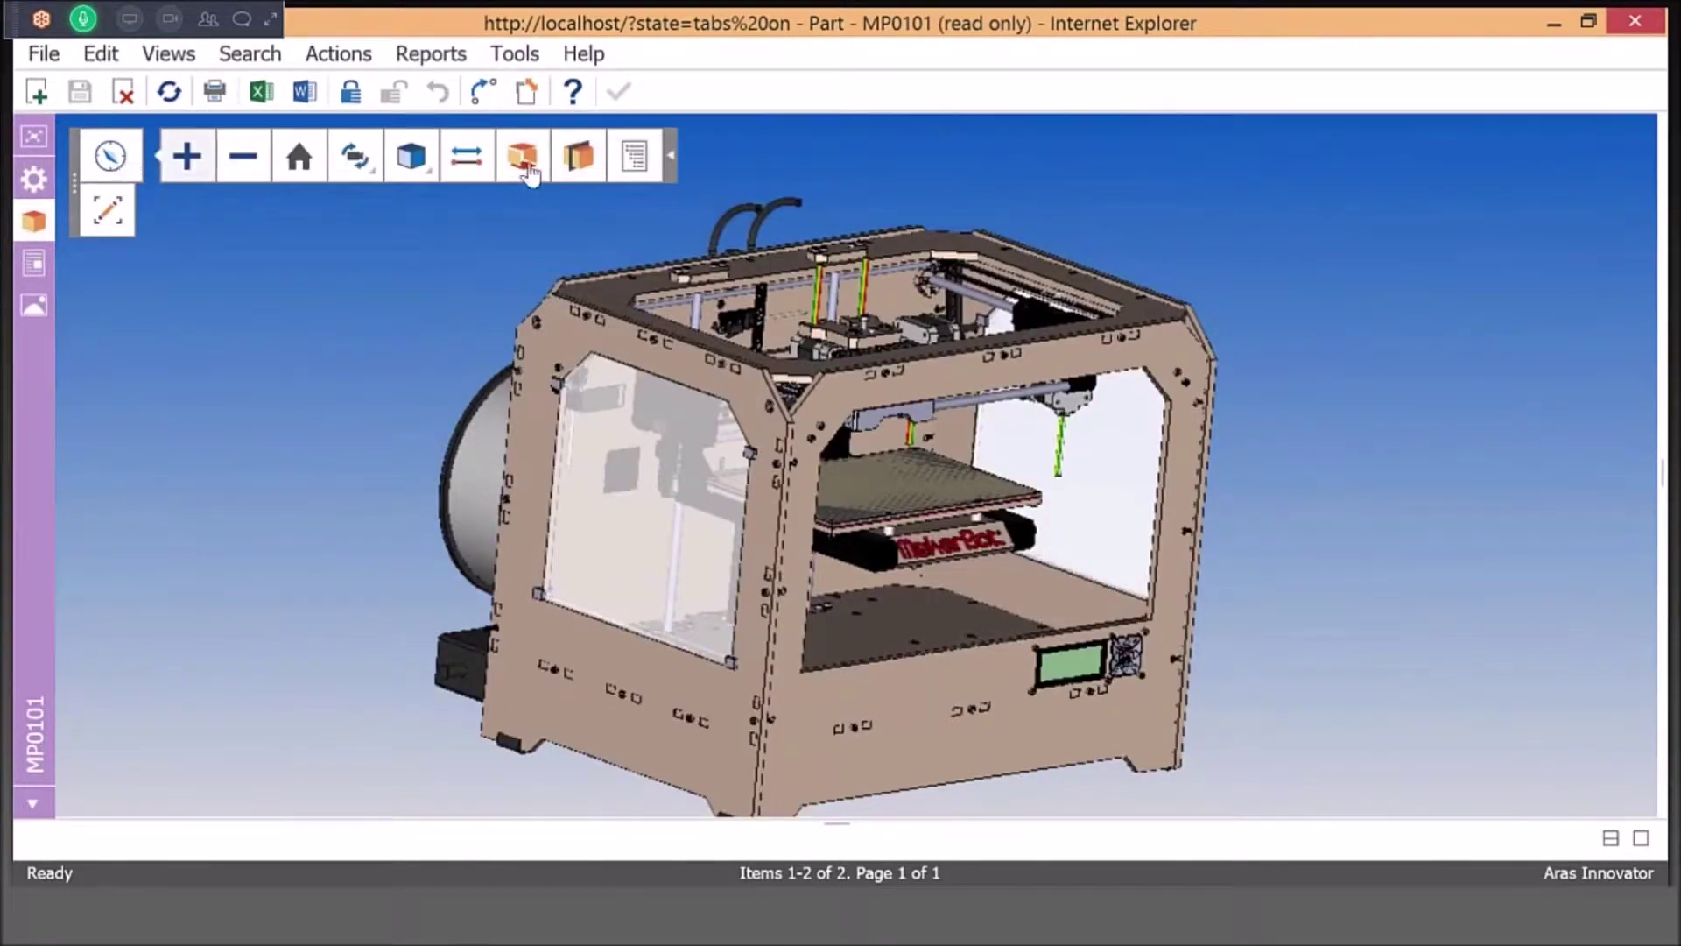
pyautogui.click(585, 162)
pyautogui.click(1436, 160)
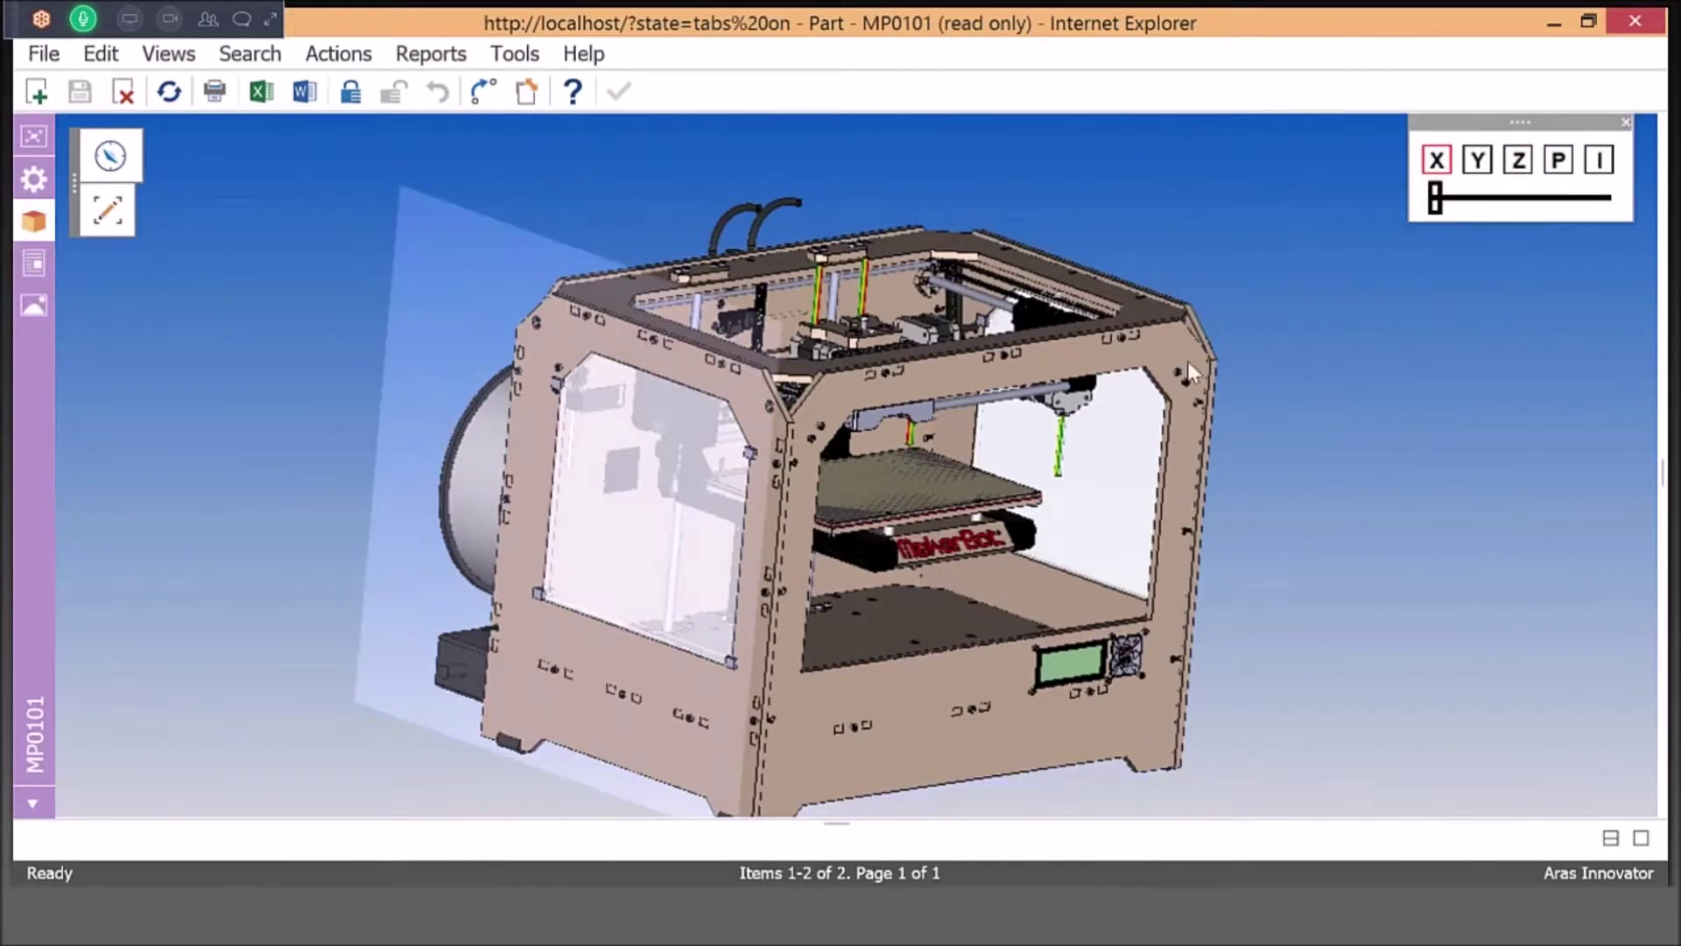
pyautogui.moveTo(1434, 199); pyautogui.dragTo(1558, 200)
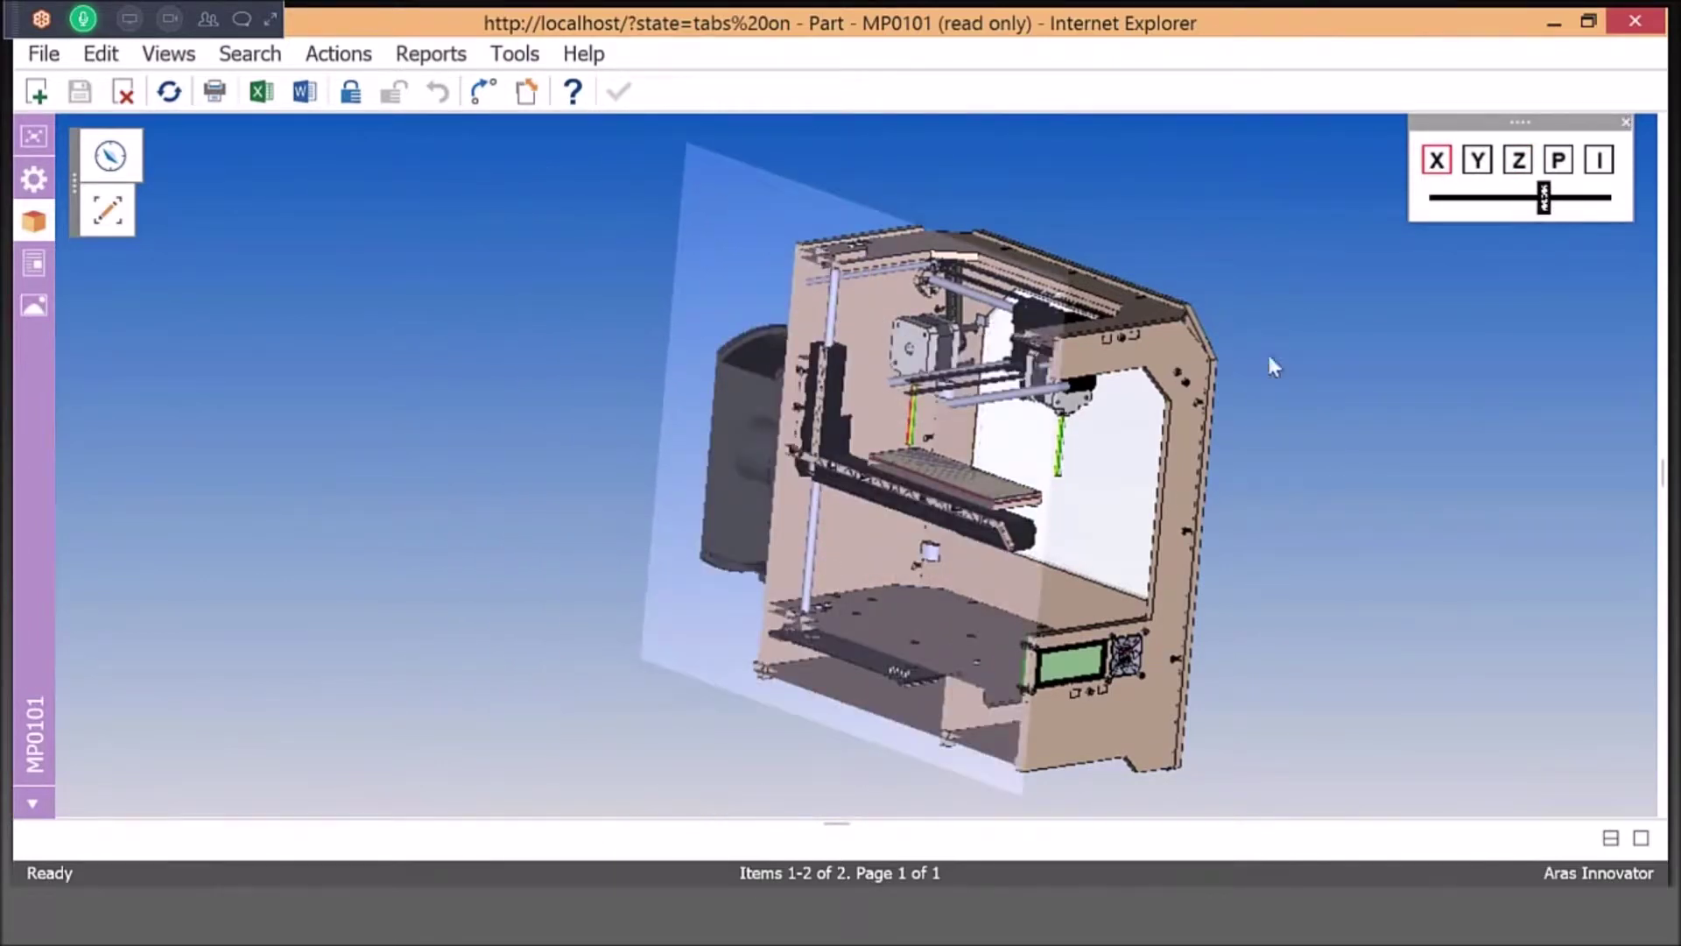
pyautogui.scroll(-2, 867, 501)
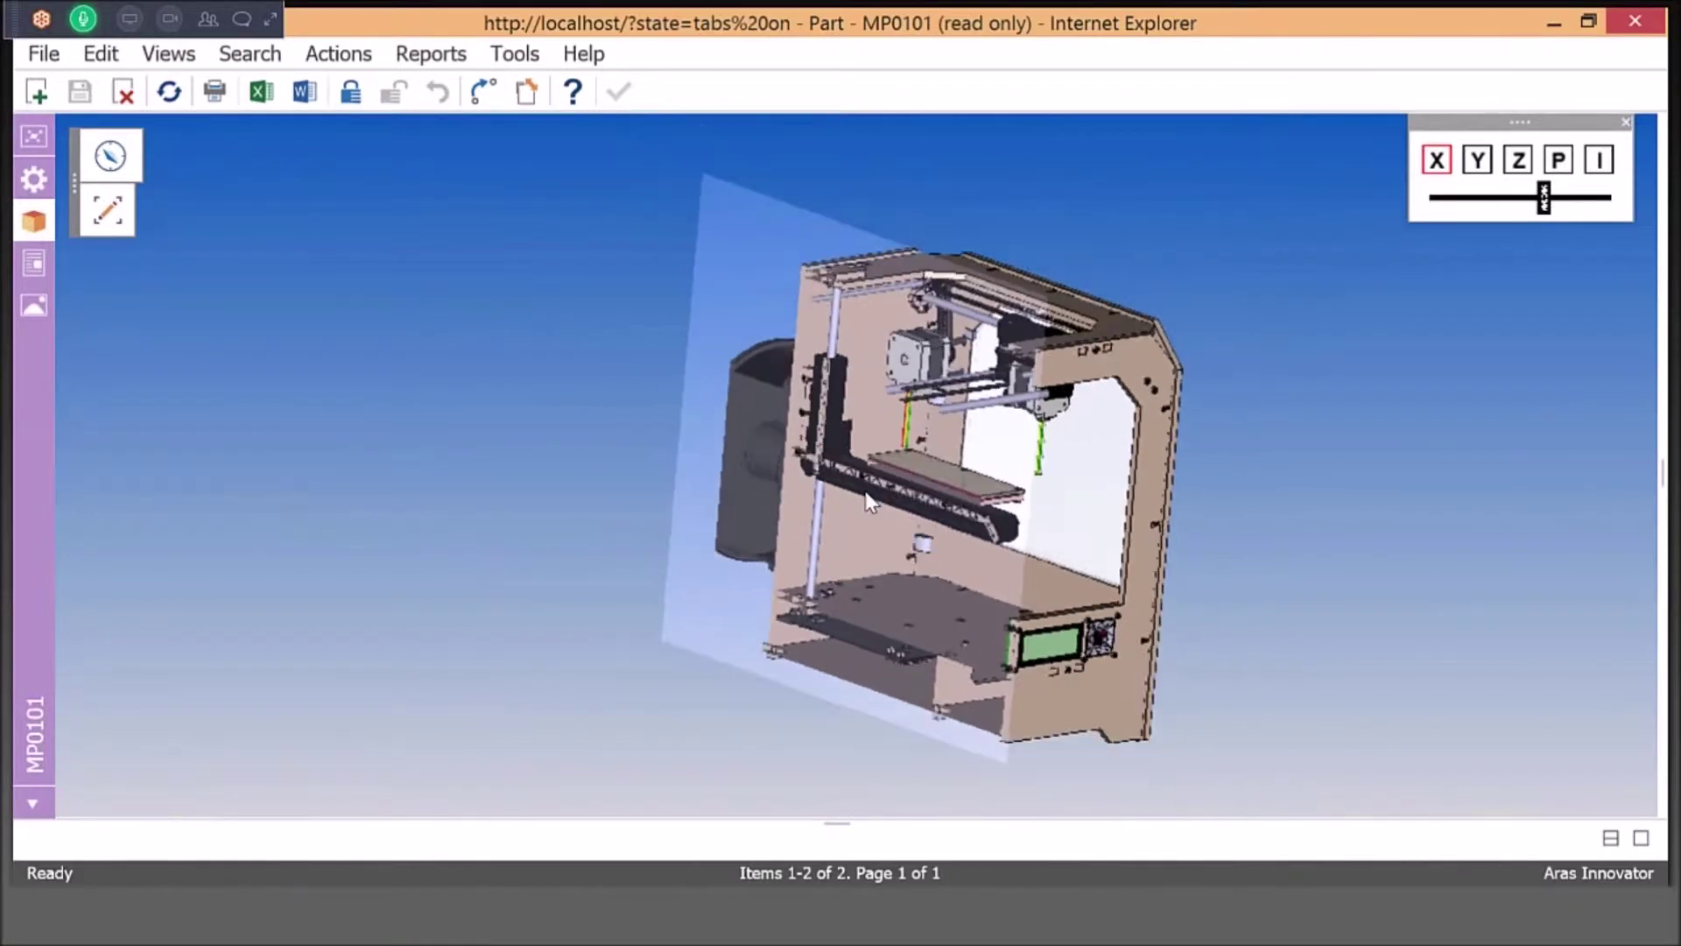
pyautogui.scroll(8, 866, 499)
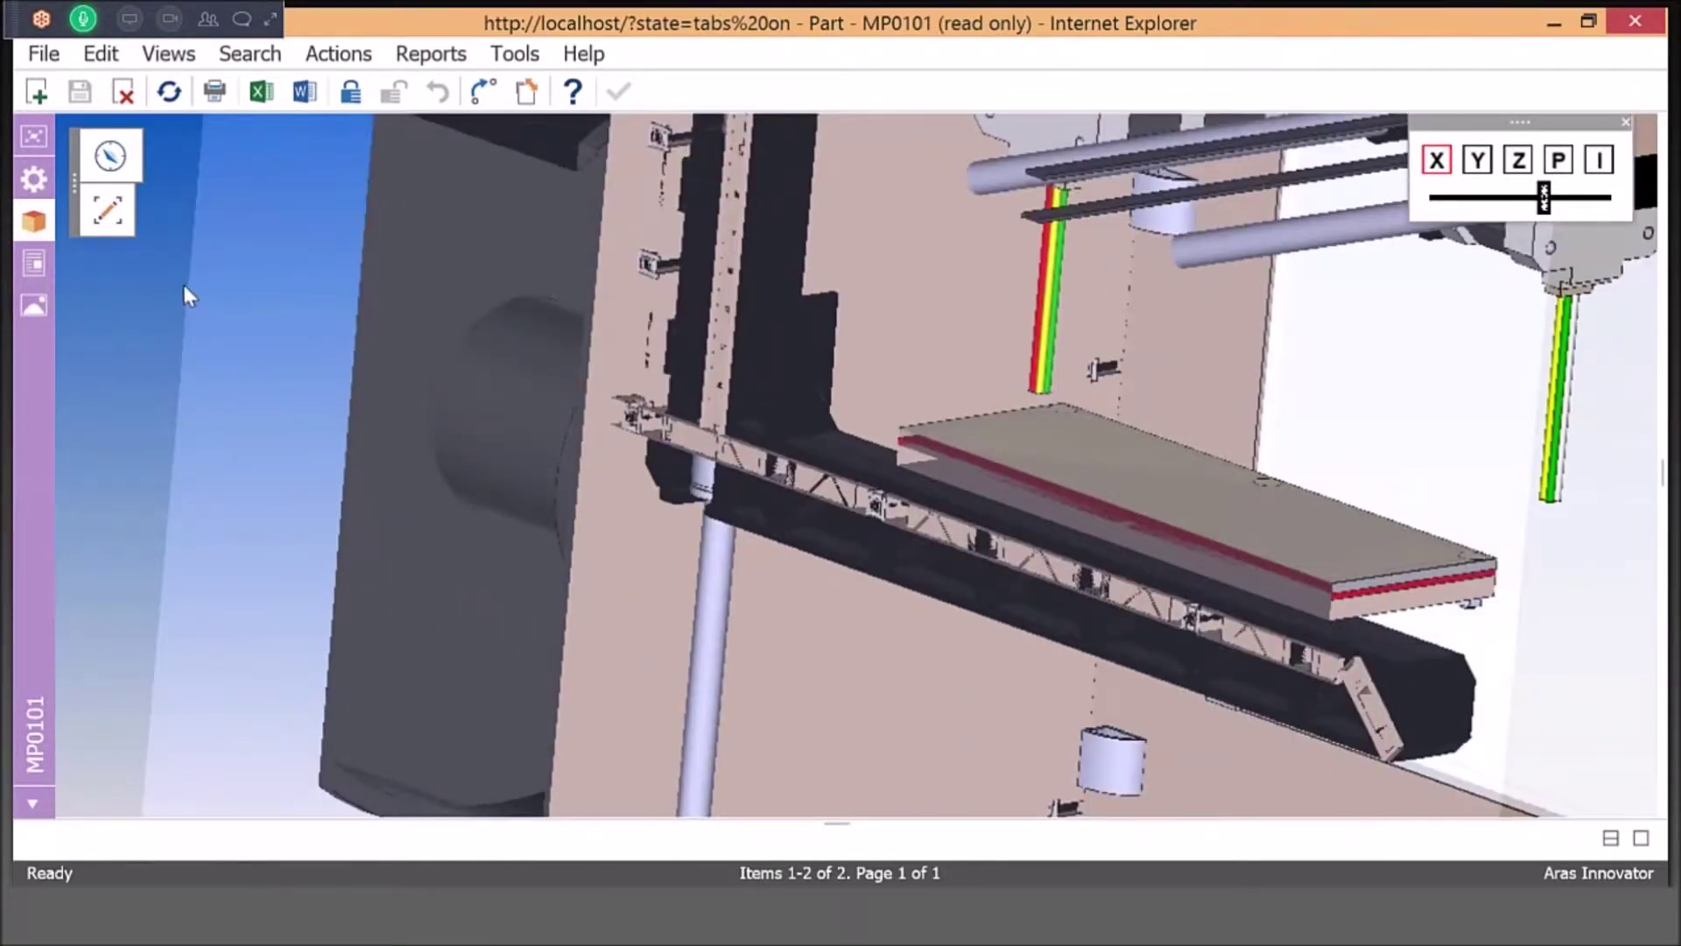
# Step: Draw a red freehand circle around the rear corner of the build platform where it meets the support arm
pyautogui.click(110, 223)
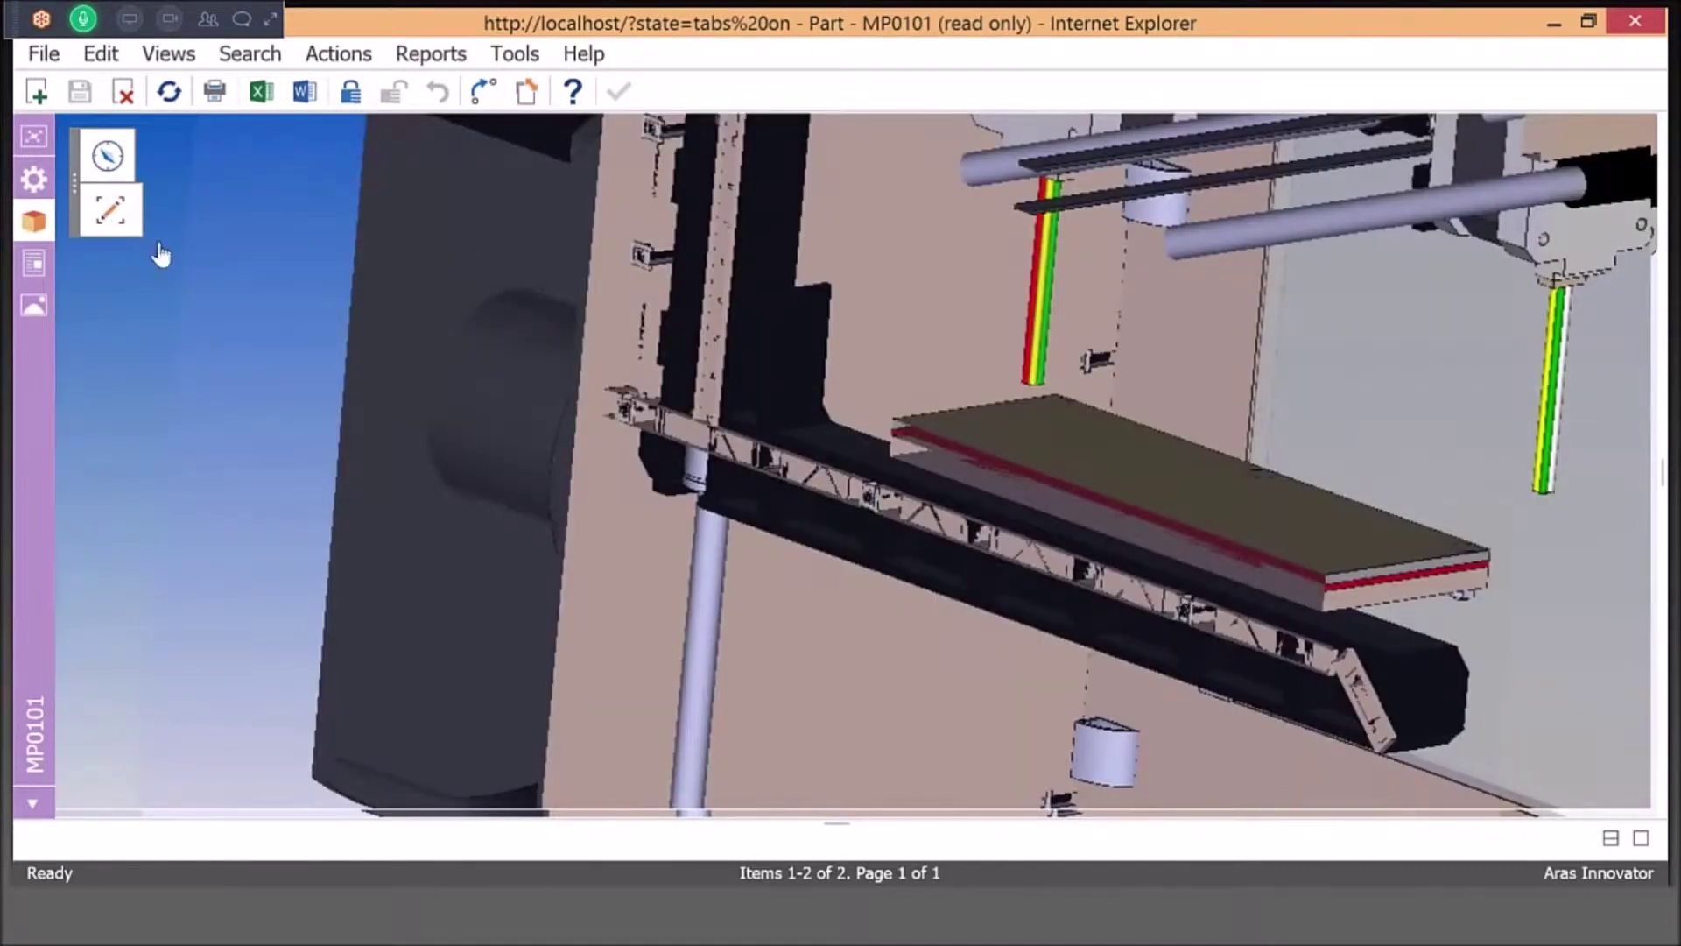
pyautogui.moveTo(155, 233)
pyautogui.click(188, 206)
pyautogui.moveTo(937, 366)
pyautogui.mouseDown()
pyautogui.moveTo(884, 504)
pyautogui.moveTo(936, 381)
pyautogui.mouseUp()
# Step: Place a red label marker with the text "A" inside the circled corner of the build platform
pyautogui.moveTo(127, 224)
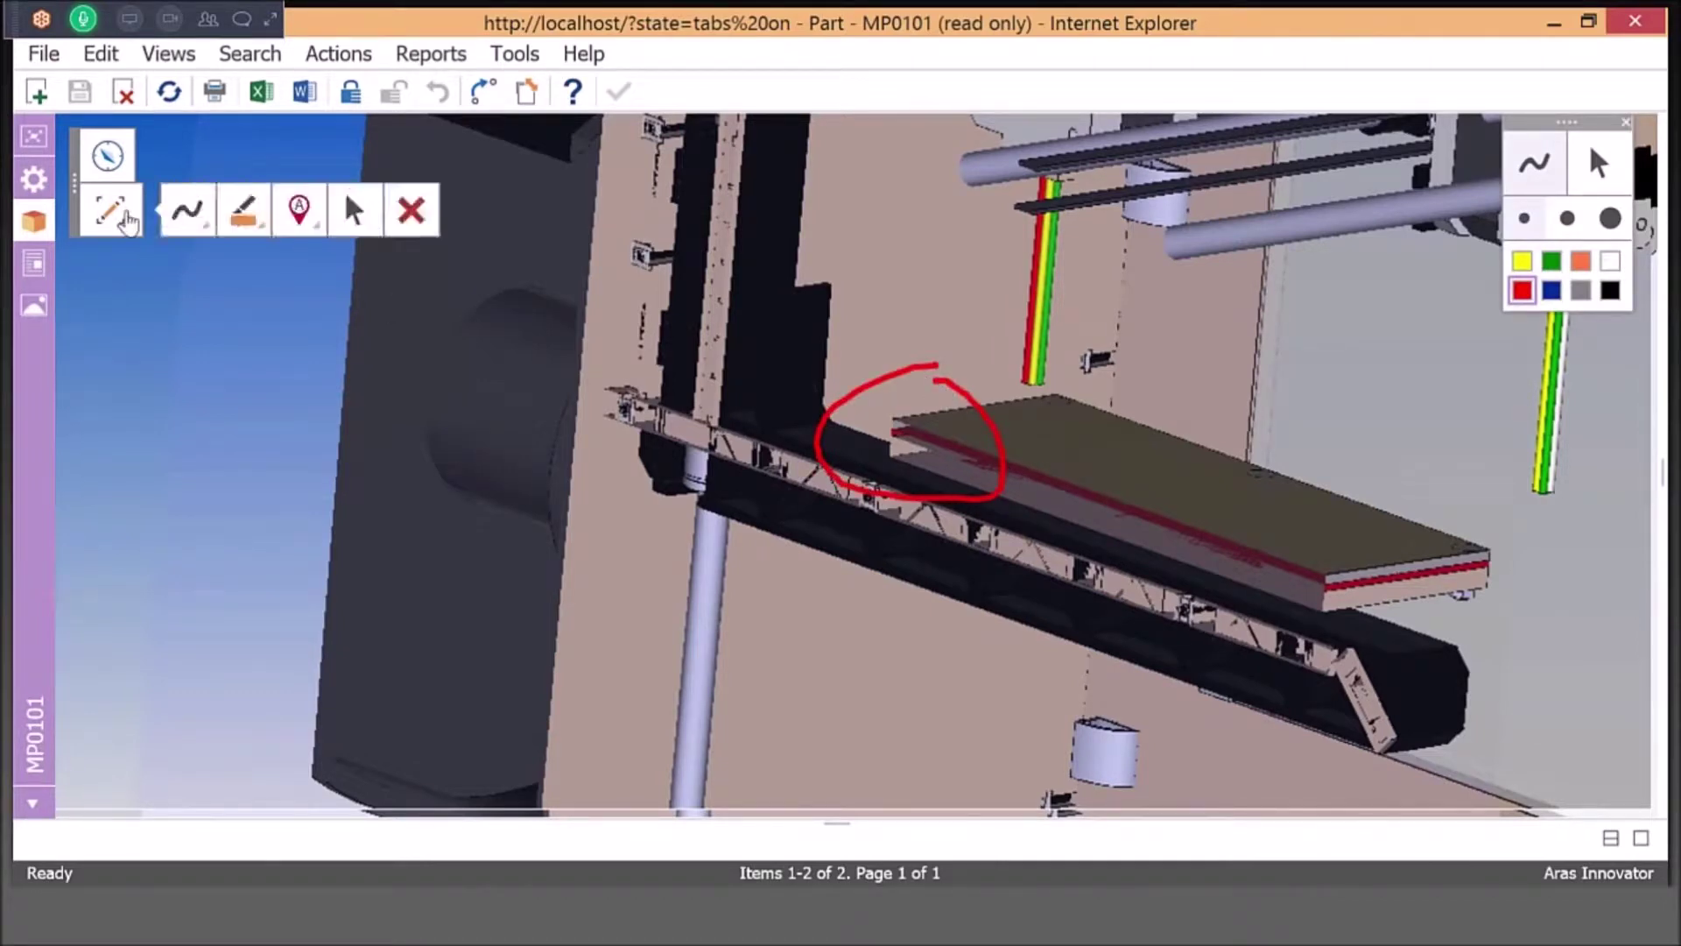
pyautogui.click(299, 210)
pyautogui.click(901, 408)
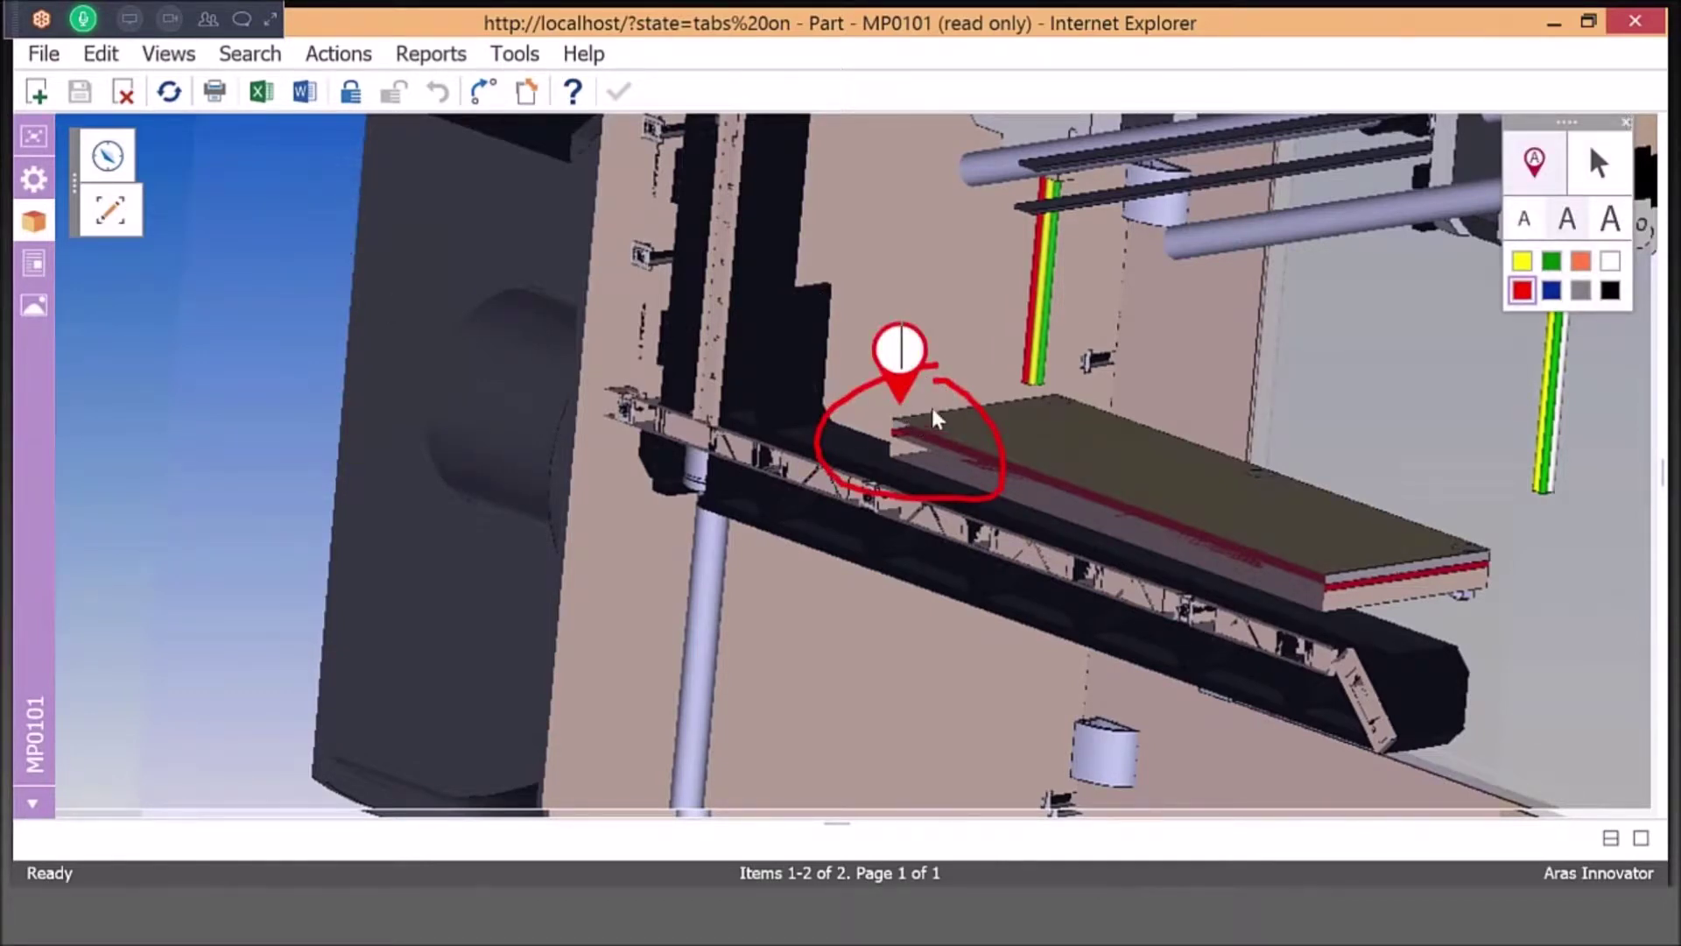
pyautogui.write('A')
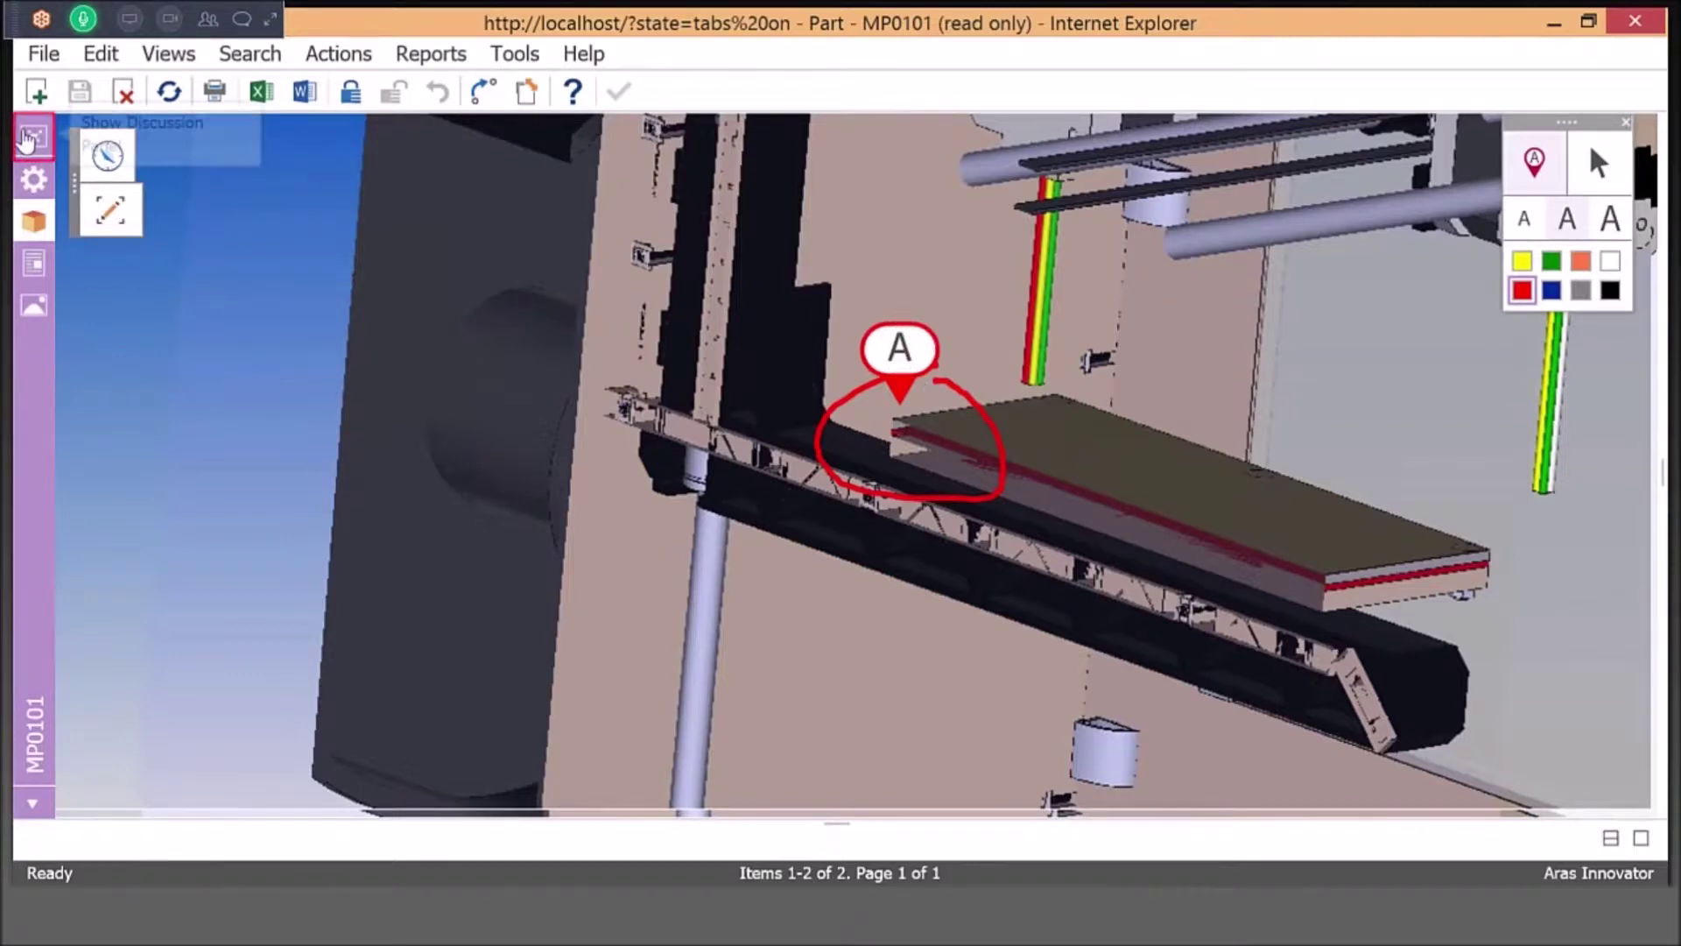
# Step: Post the comment "PLease review" to the part's discussion with a snapshot of the marked-up view included
pyautogui.click(26, 139)
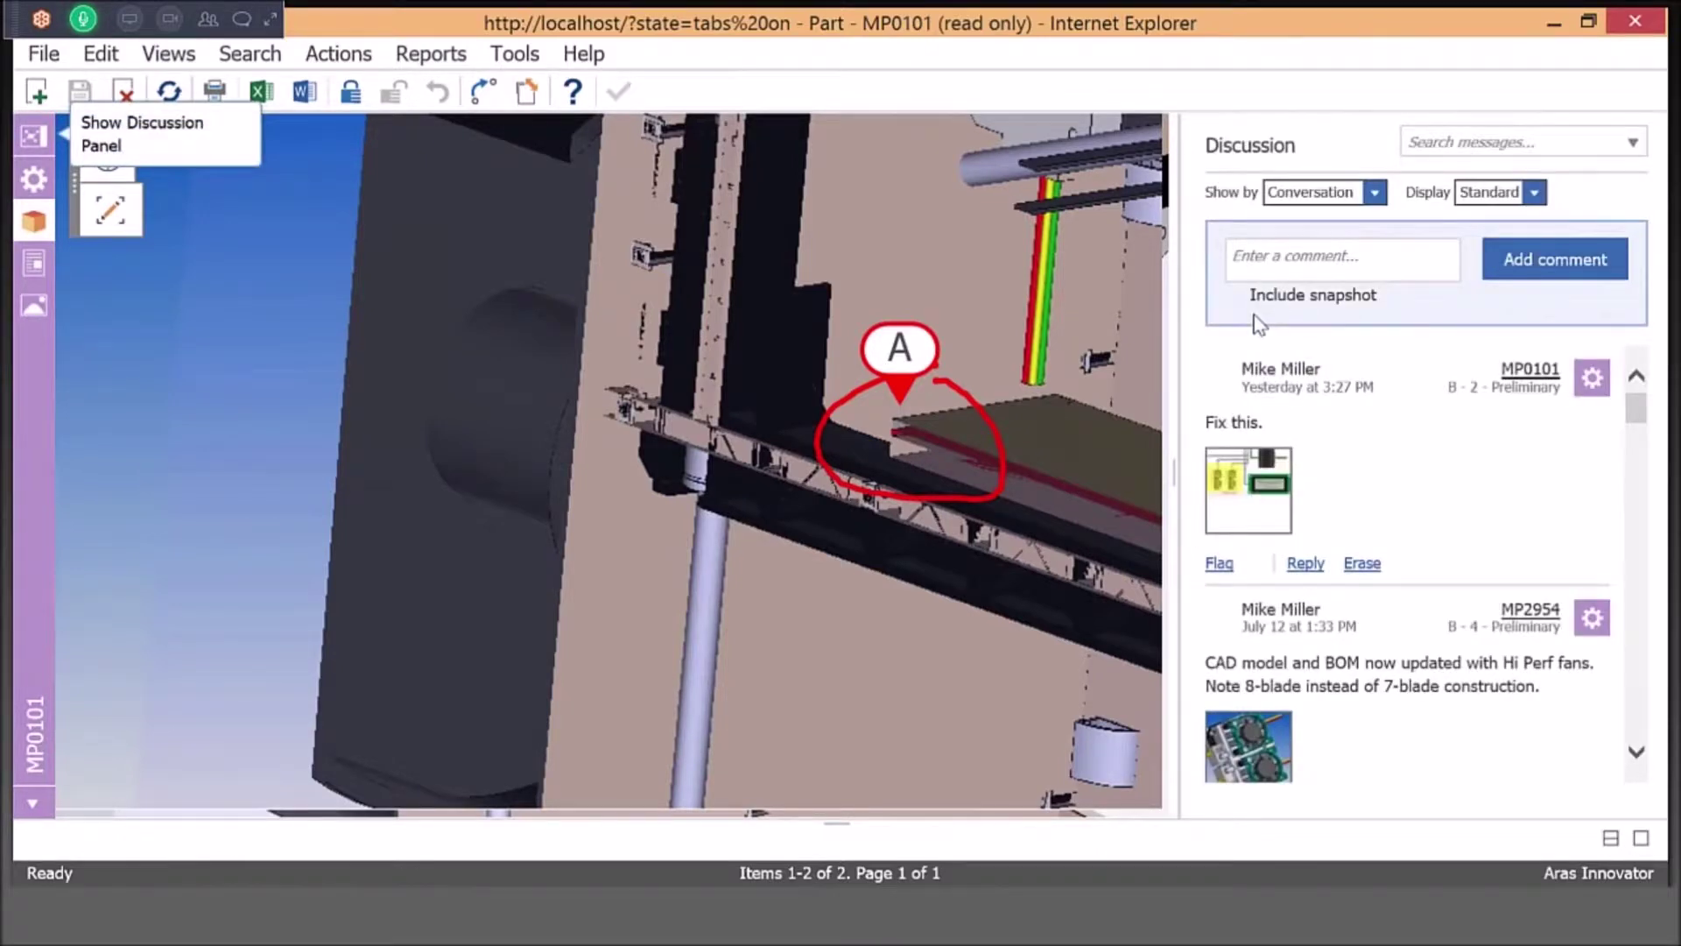
pyautogui.click(1339, 299)
pyautogui.click(1277, 260)
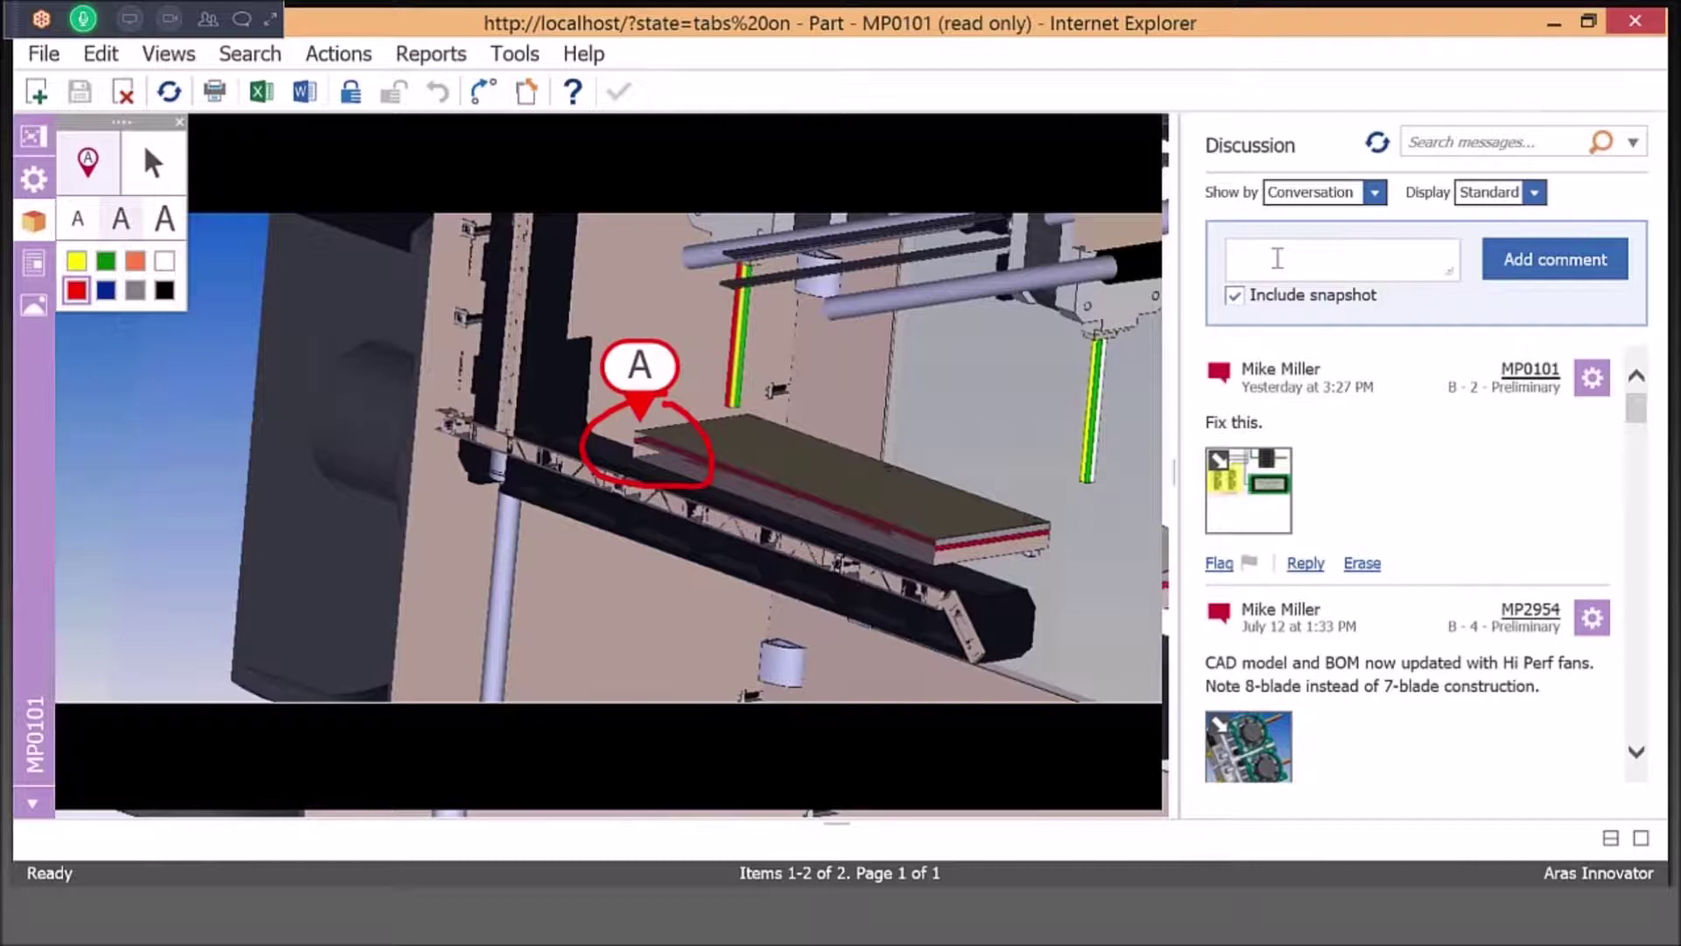
pyautogui.write('PLease review')
pyautogui.click(1546, 256)
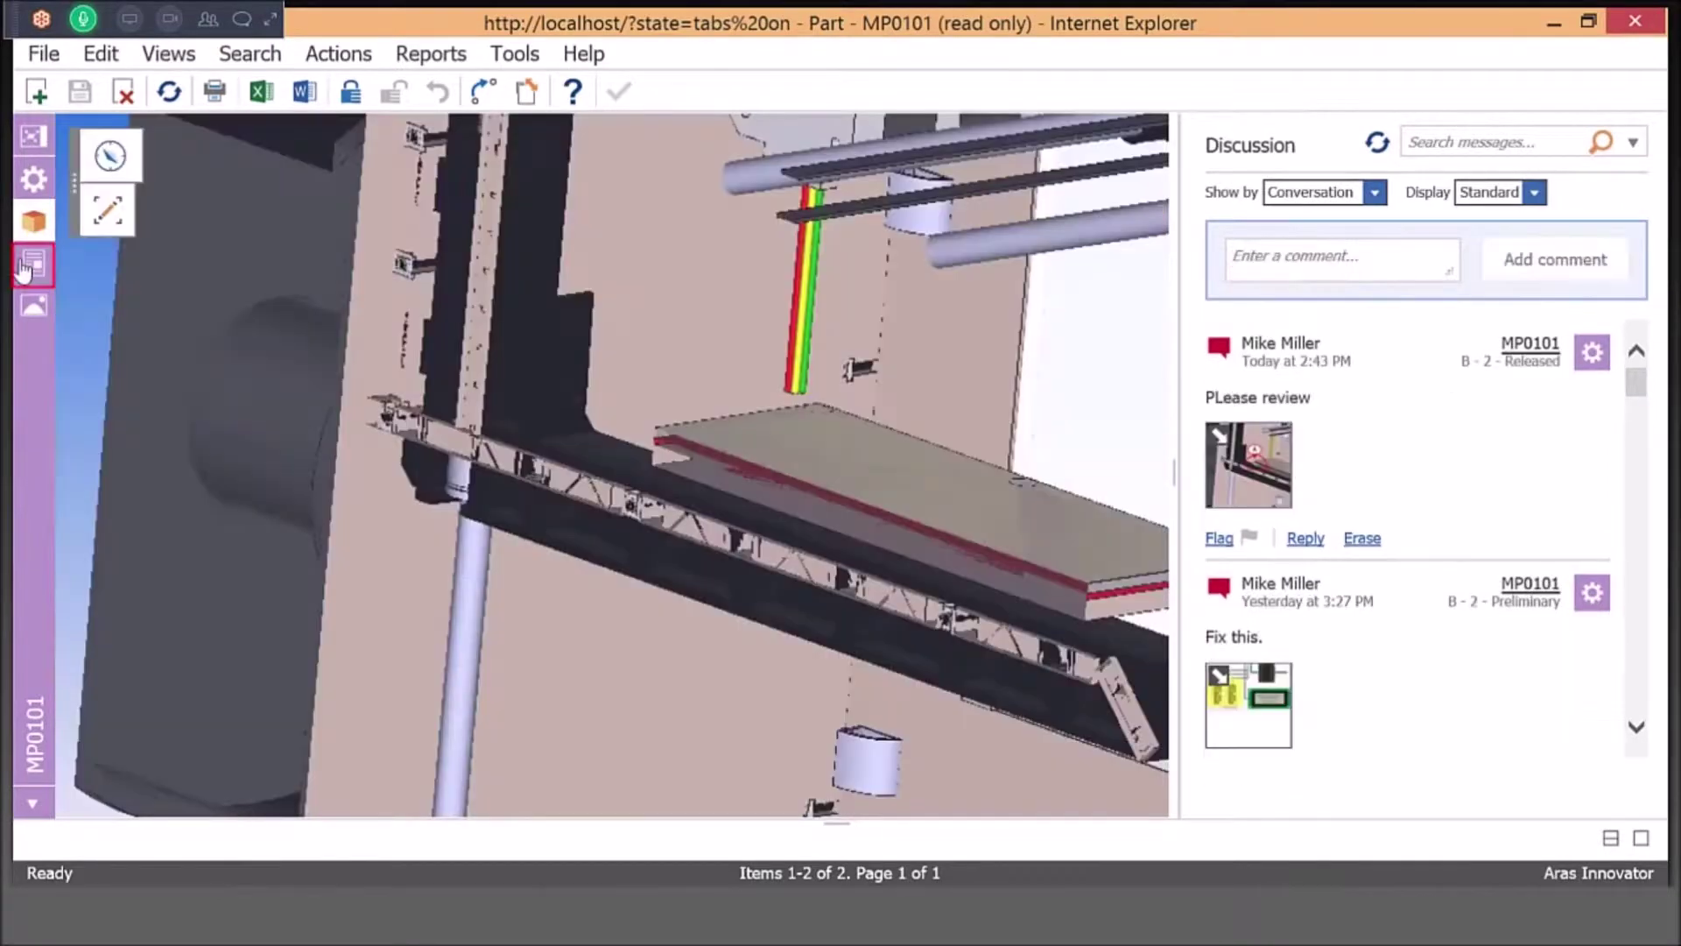
# Step: View the MP0101_slddrw drawing PDF and then the MP0101-DOC-2 MakerBot Replicator Product Specification
pyautogui.click(24, 270)
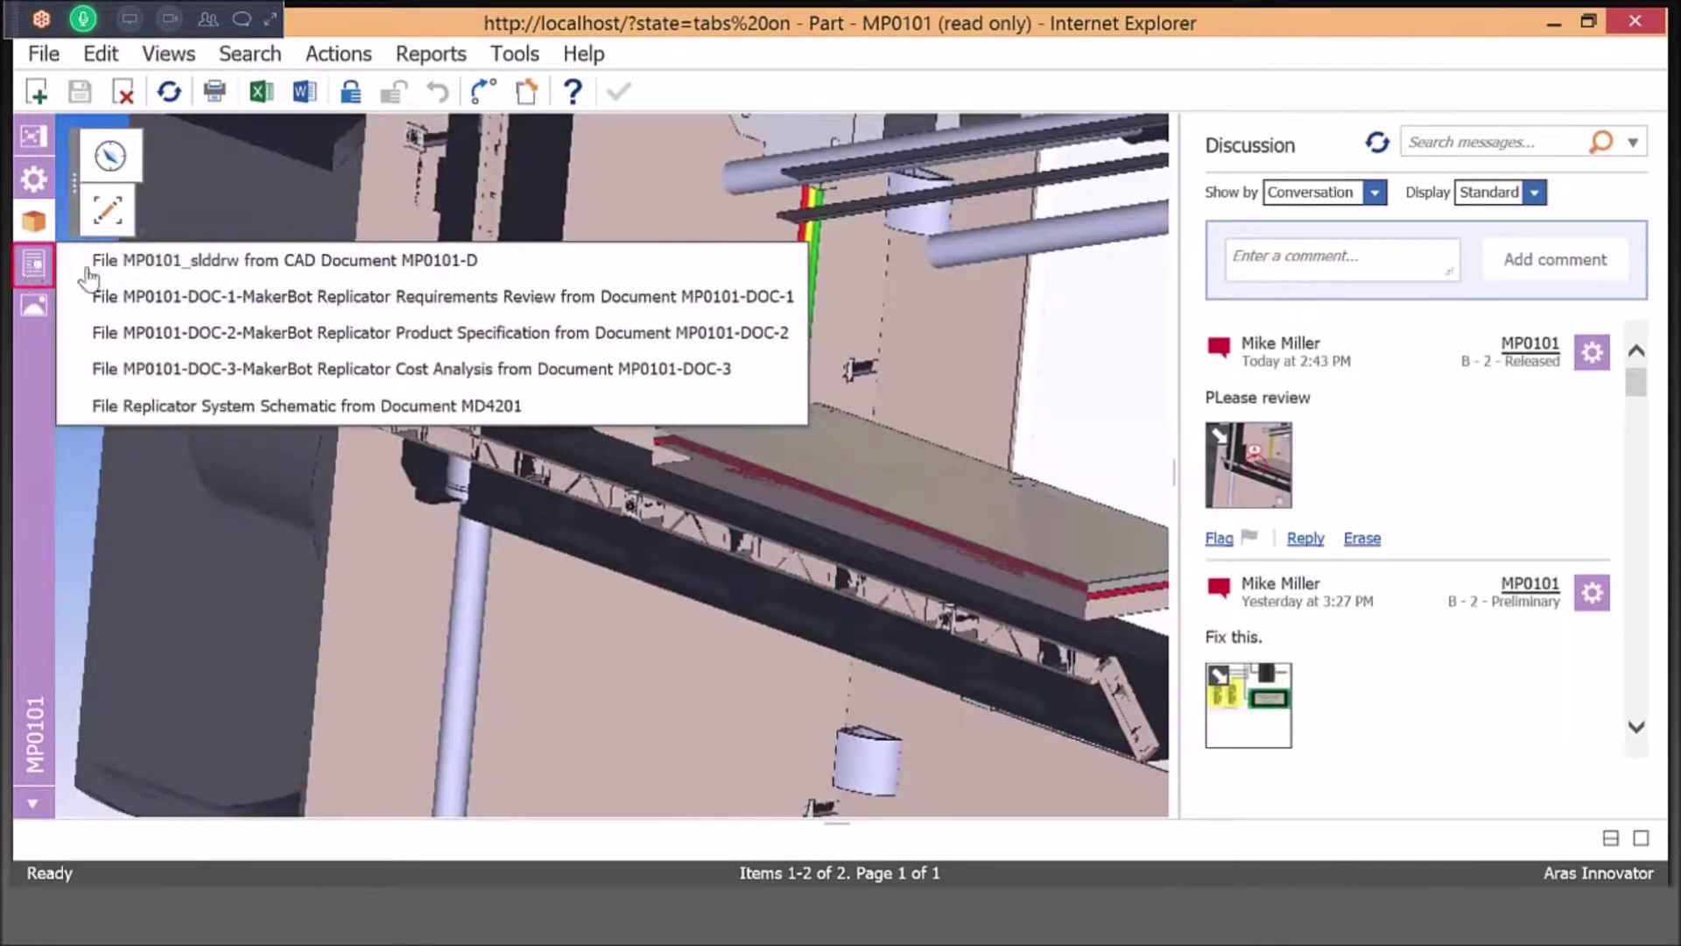
pyautogui.click(140, 261)
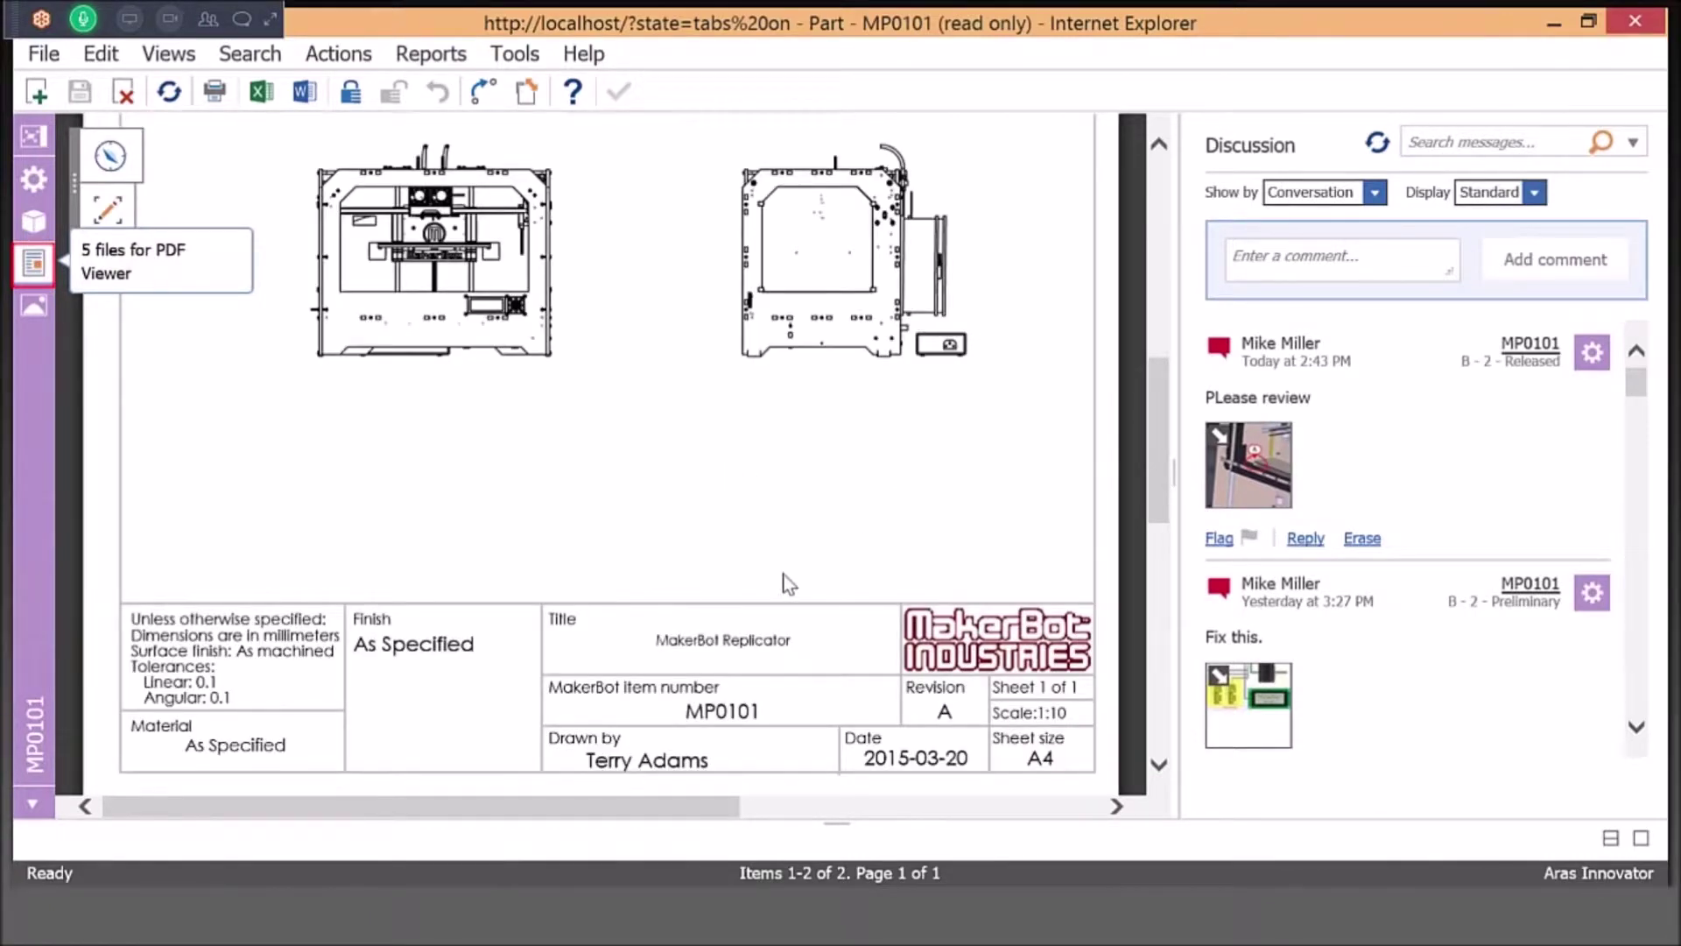
pyautogui.scroll(-5, 581, 499)
pyautogui.click(33, 262)
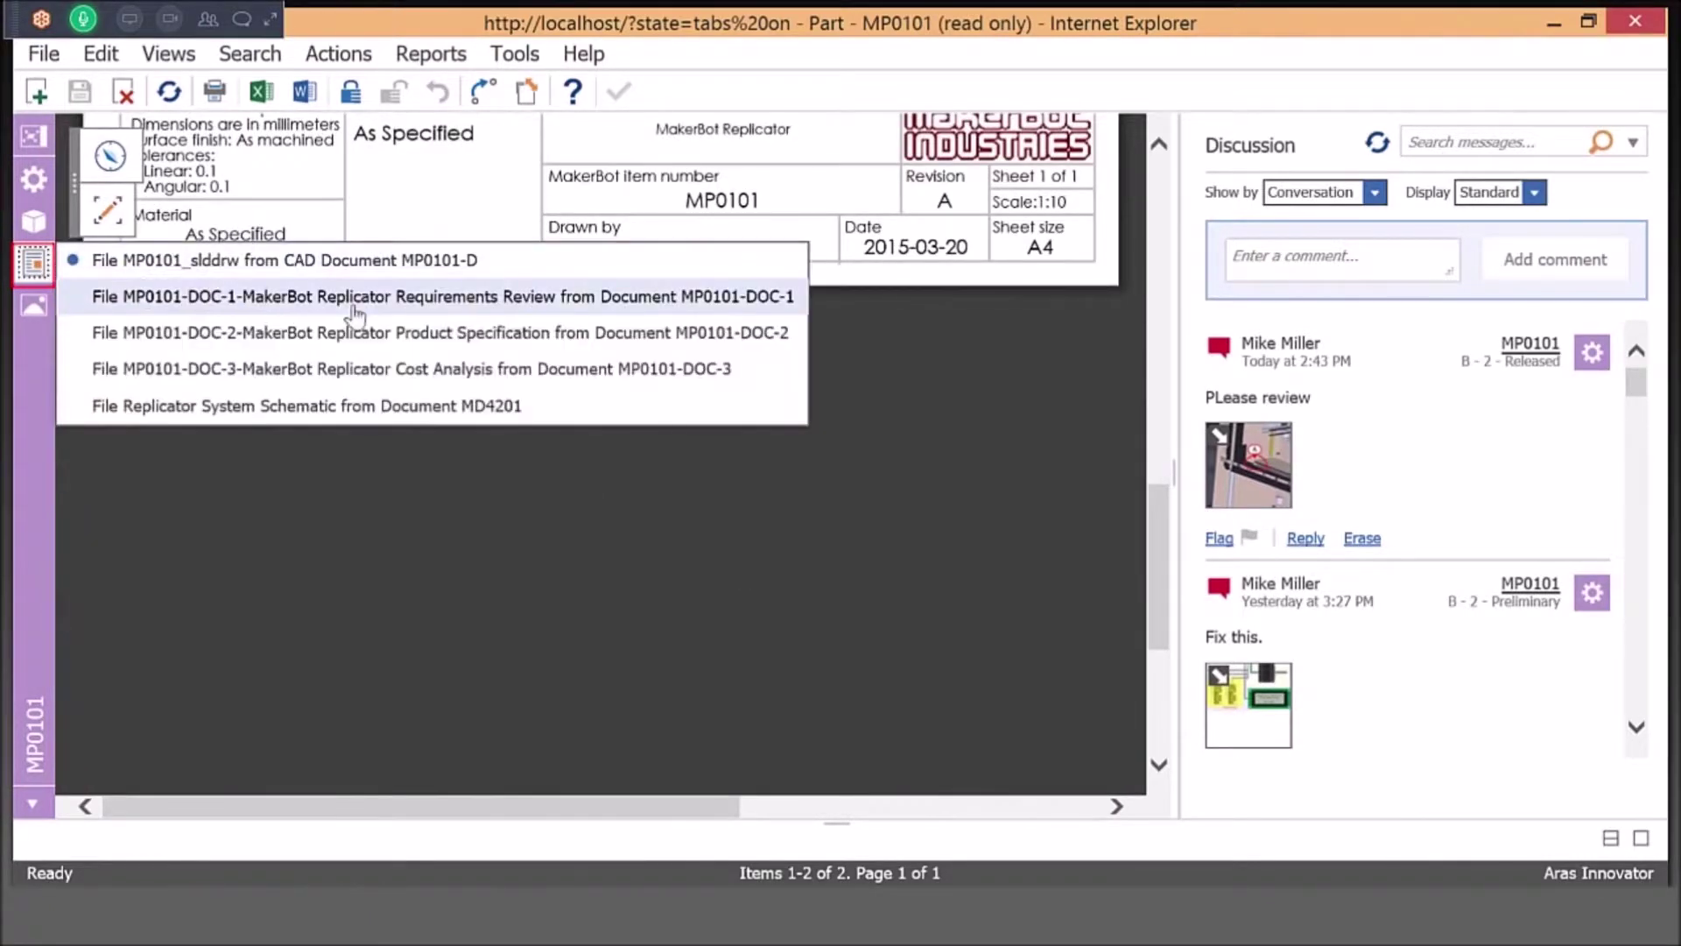
pyautogui.click(466, 329)
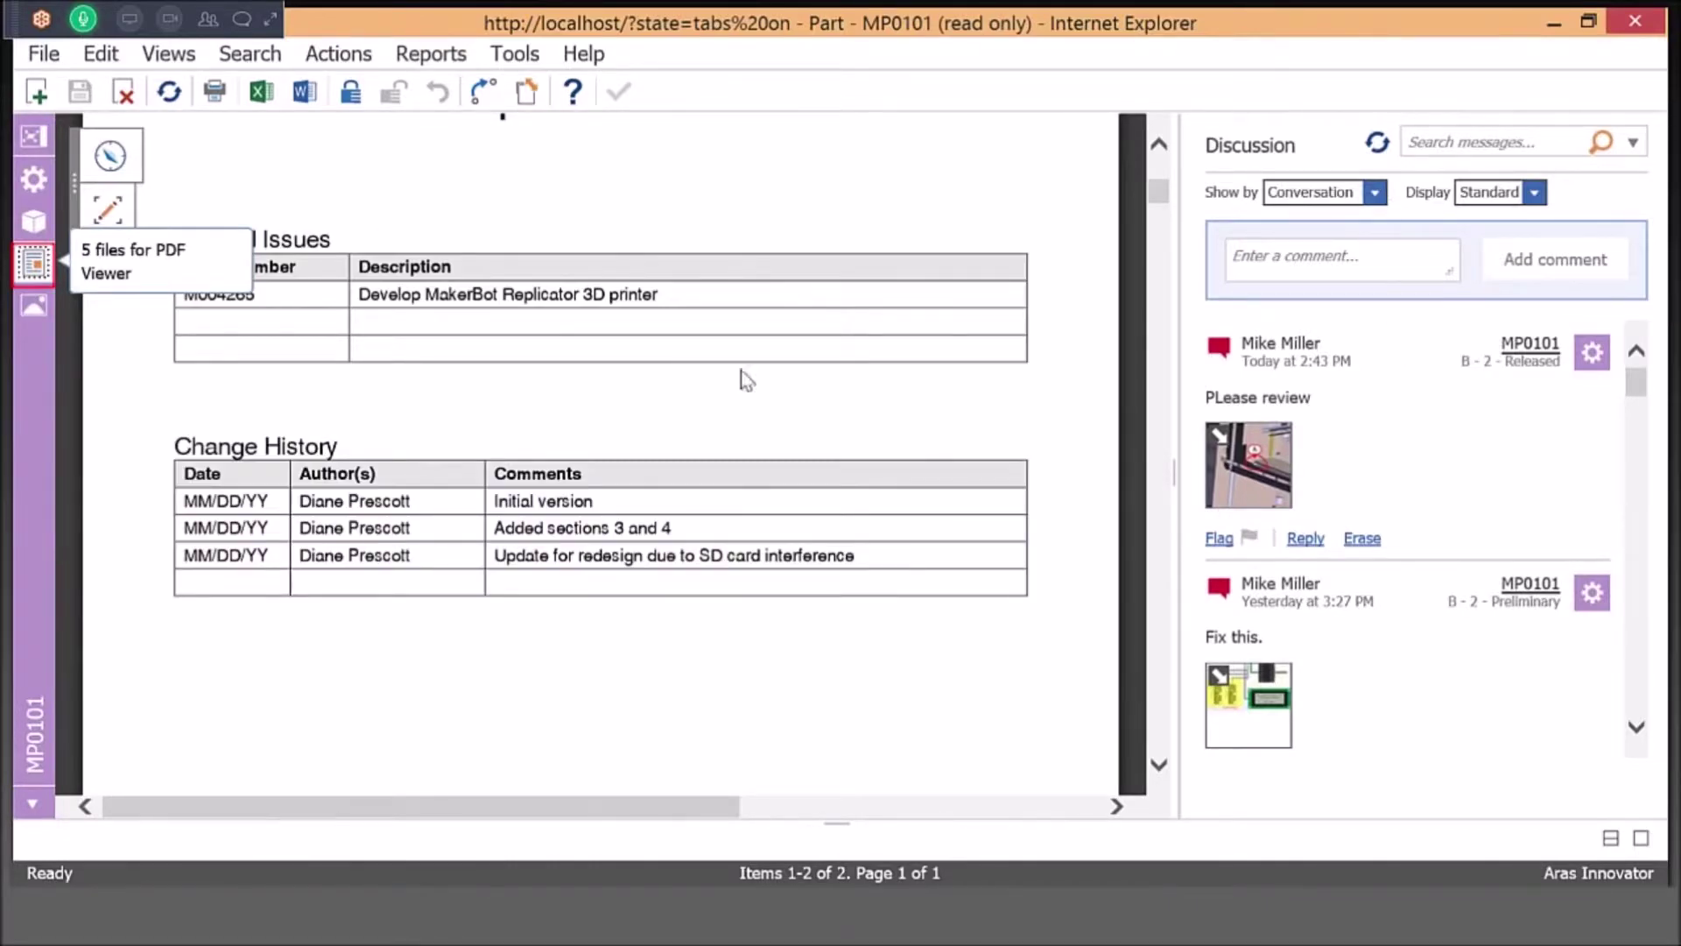
# Step: Return to the part form, view the snapshot from the MP2954 Hi Perf fans discussion message, and open part MP2954
pyautogui.click(33, 180)
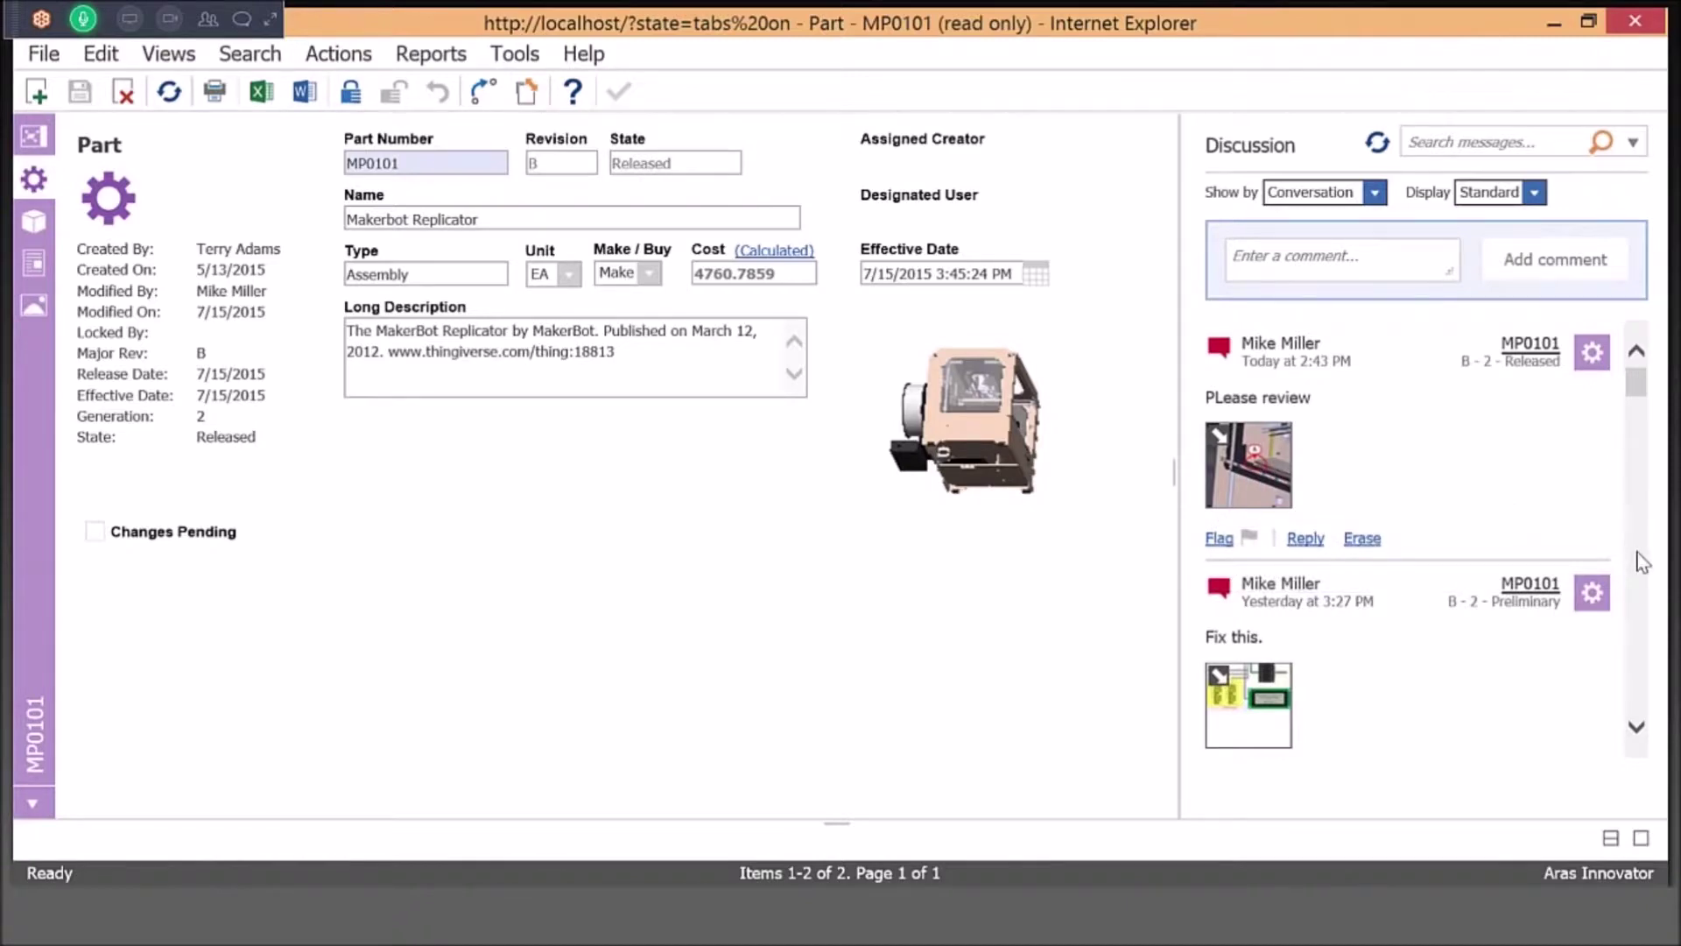
pyautogui.scroll(-4, 1642, 560)
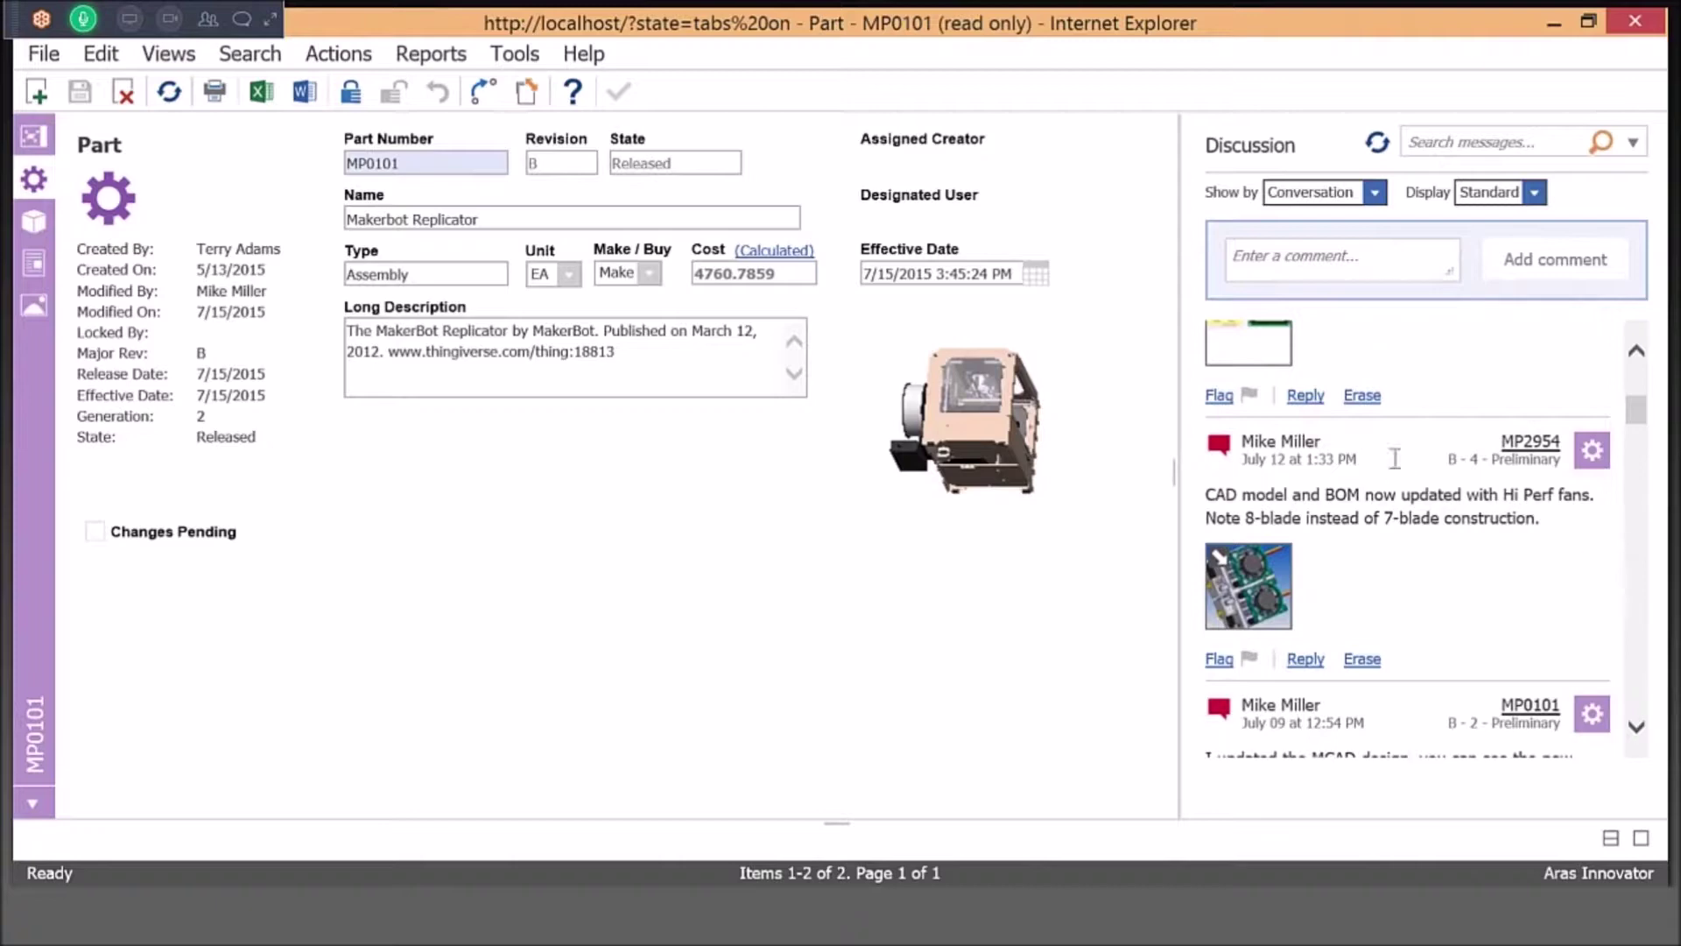
pyautogui.click(1263, 585)
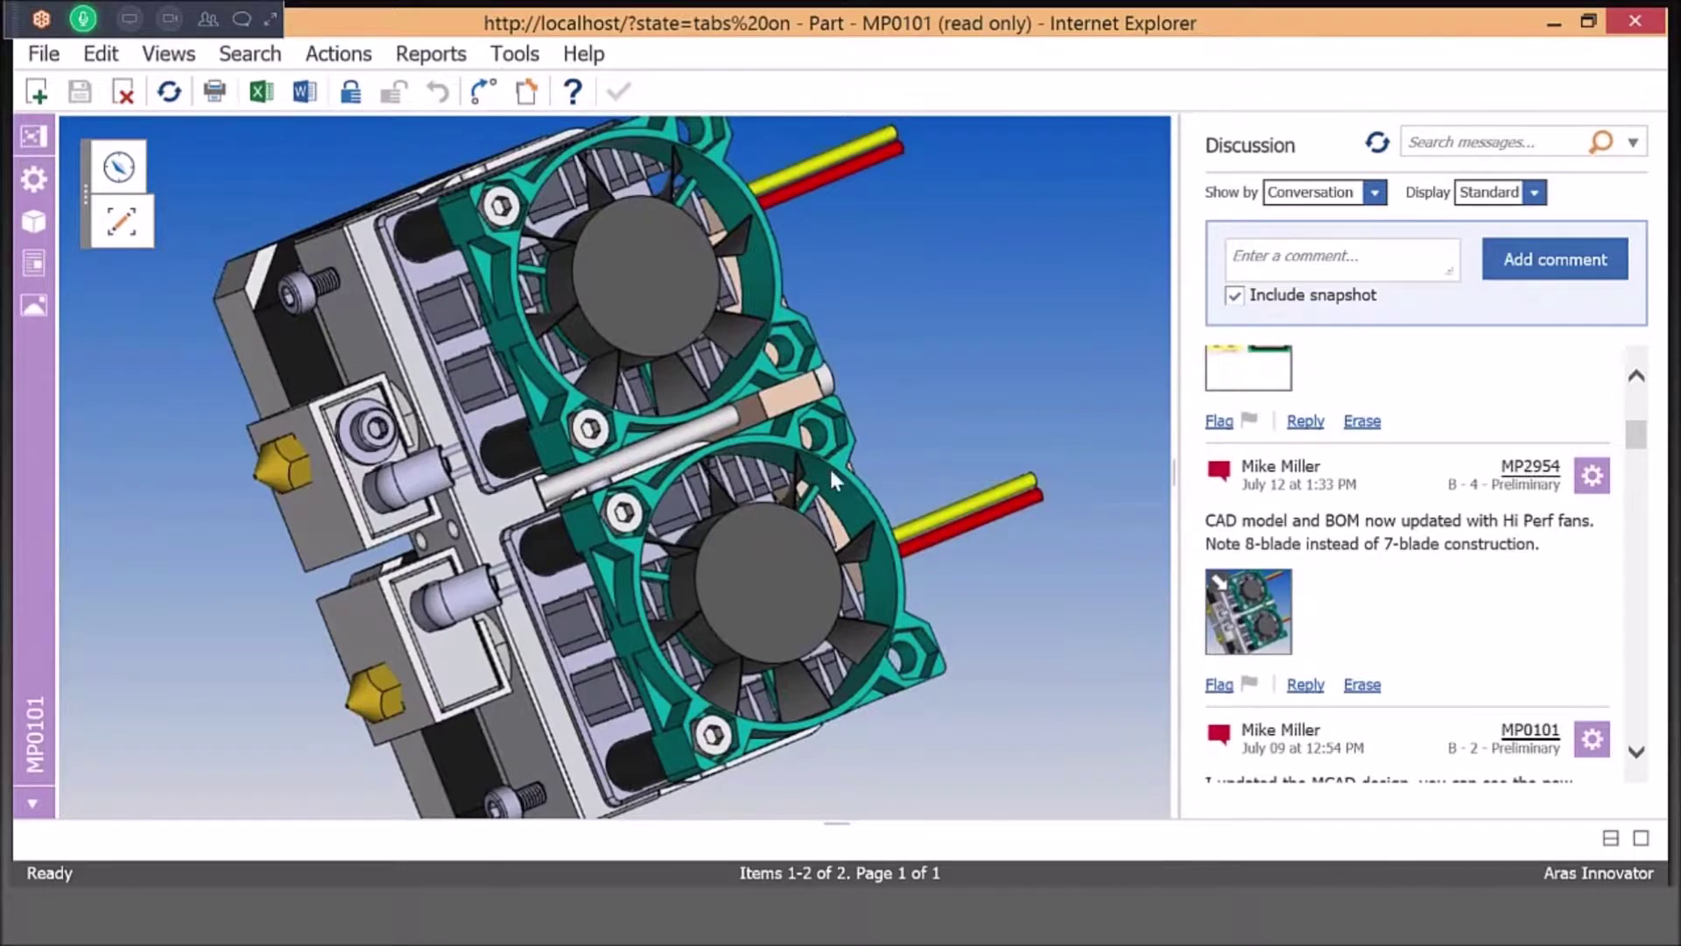
pyautogui.click(1532, 471)
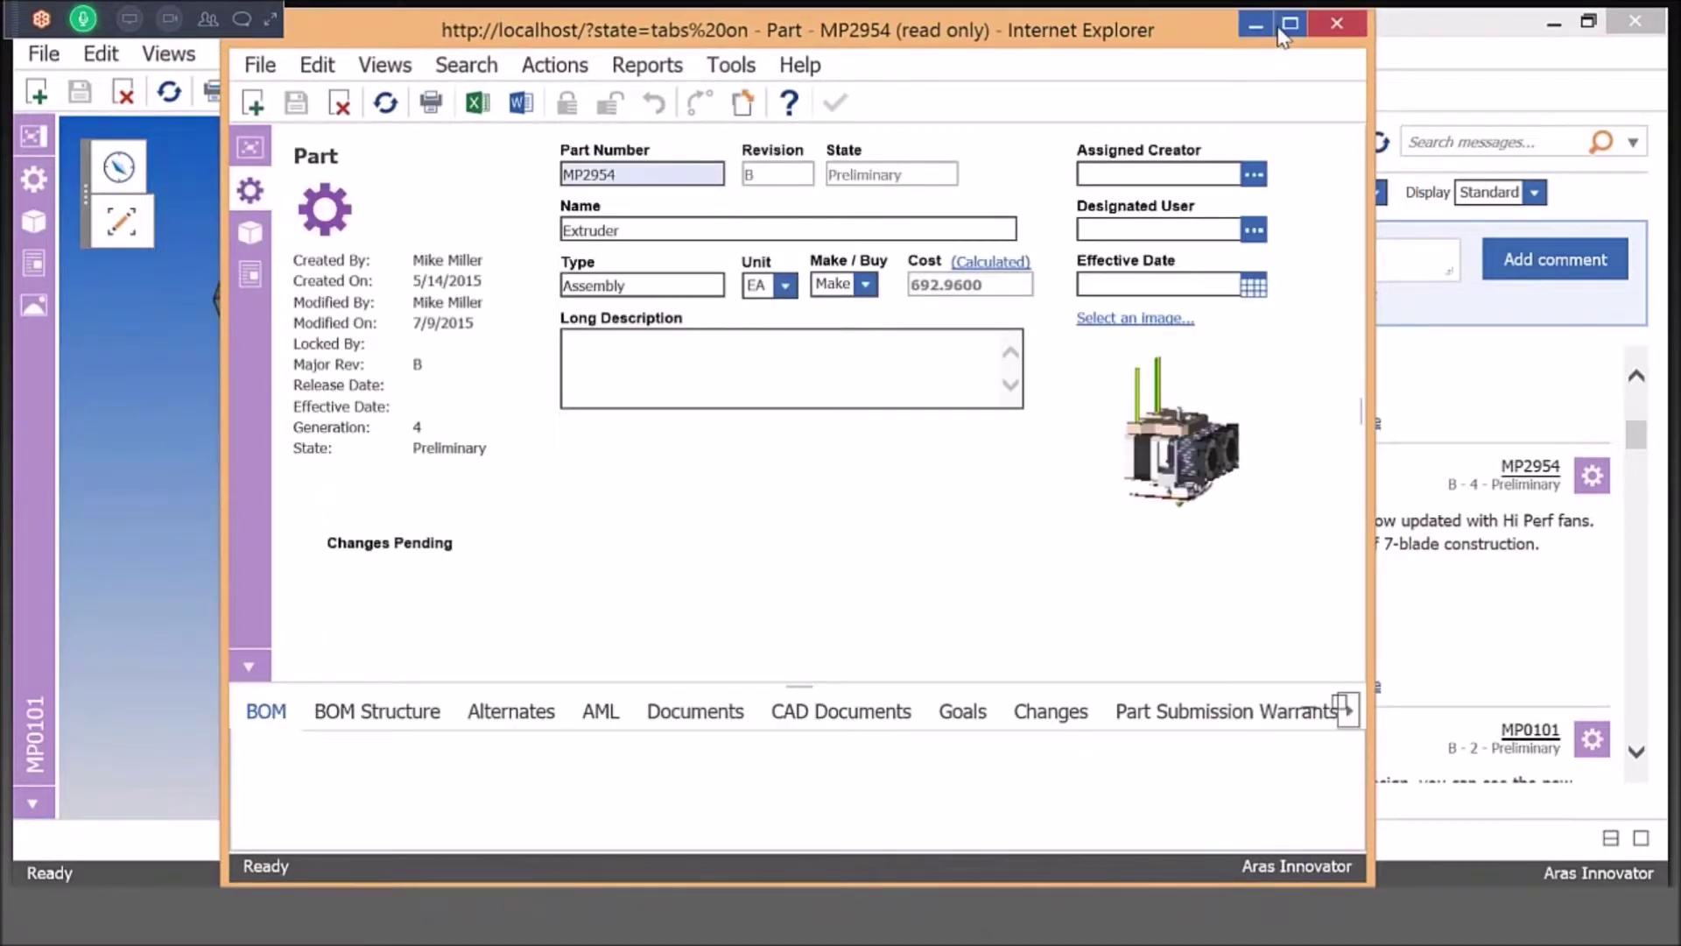
# Step: Maximize the MP2954 part window and enlarge its BOM area to review the extruder's component rows
pyautogui.click(1284, 31)
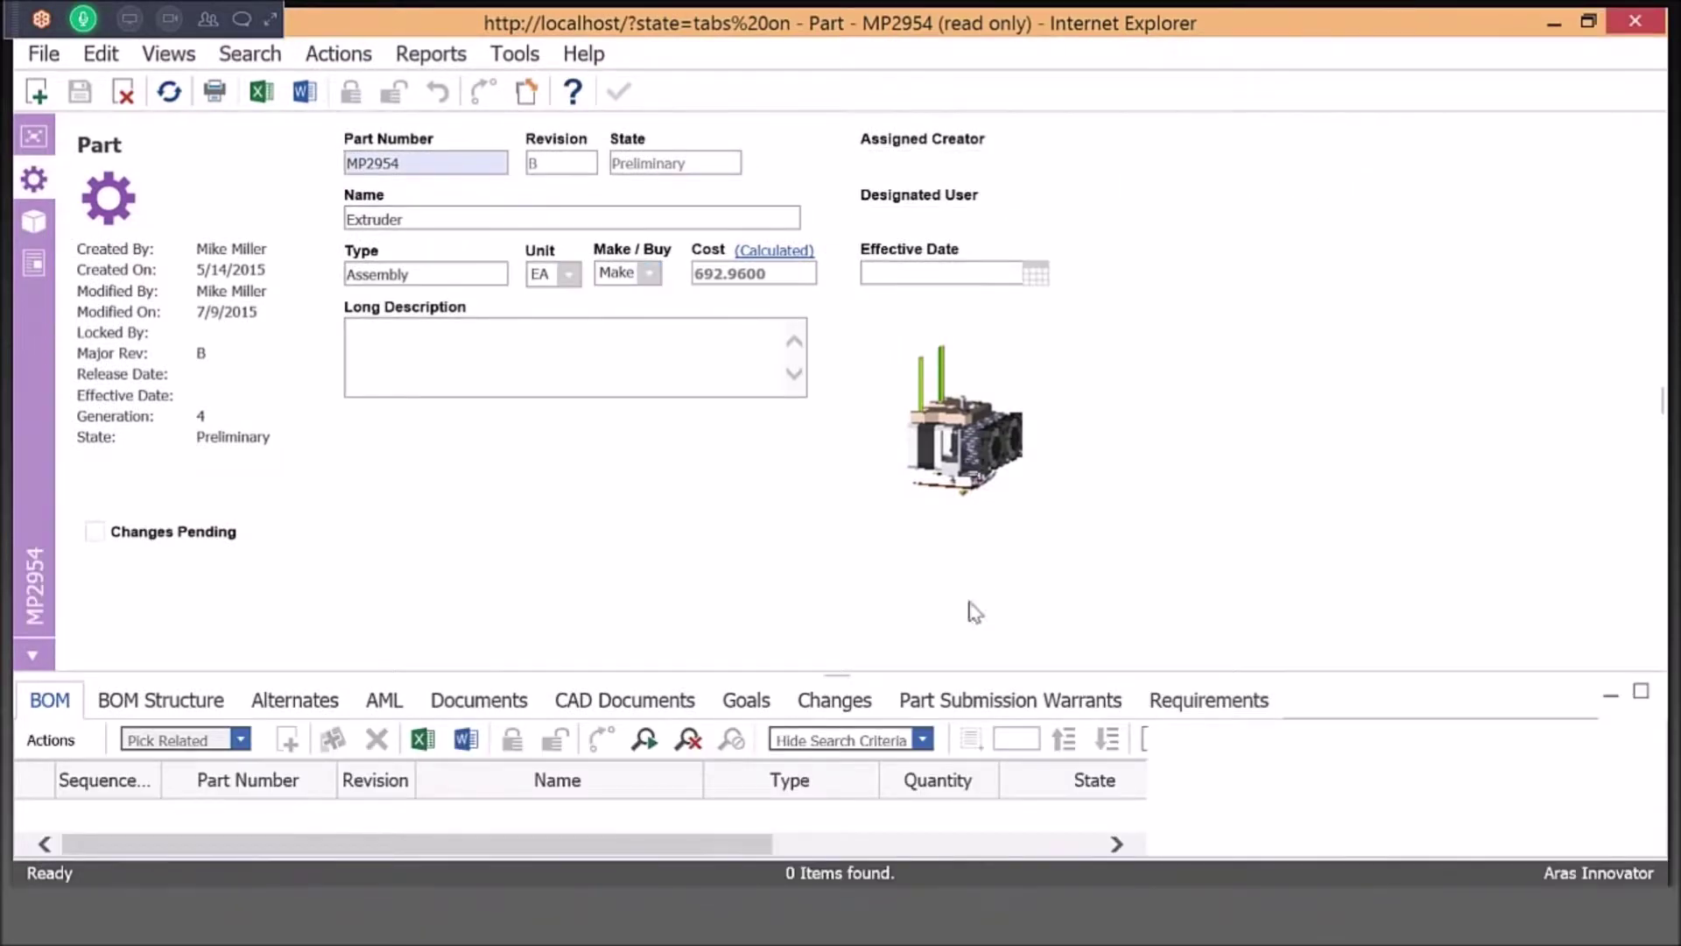
pyautogui.moveTo(837, 674); pyautogui.dragTo(835, 525)
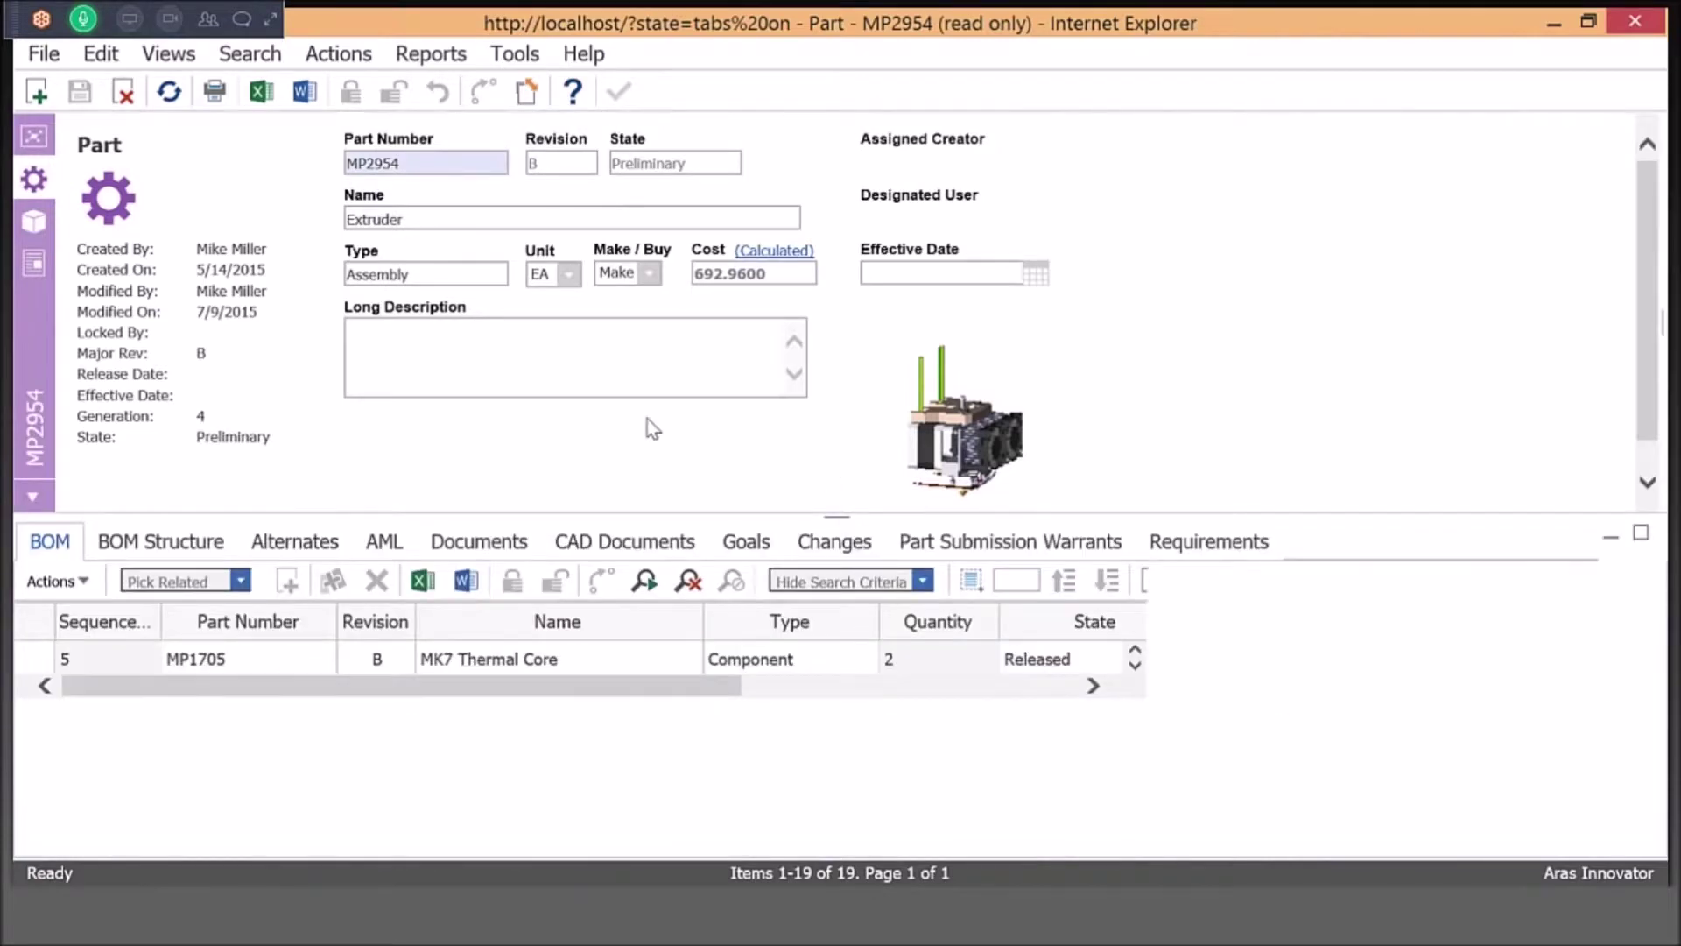
pyautogui.click(253, 646)
pyautogui.click(238, 767)
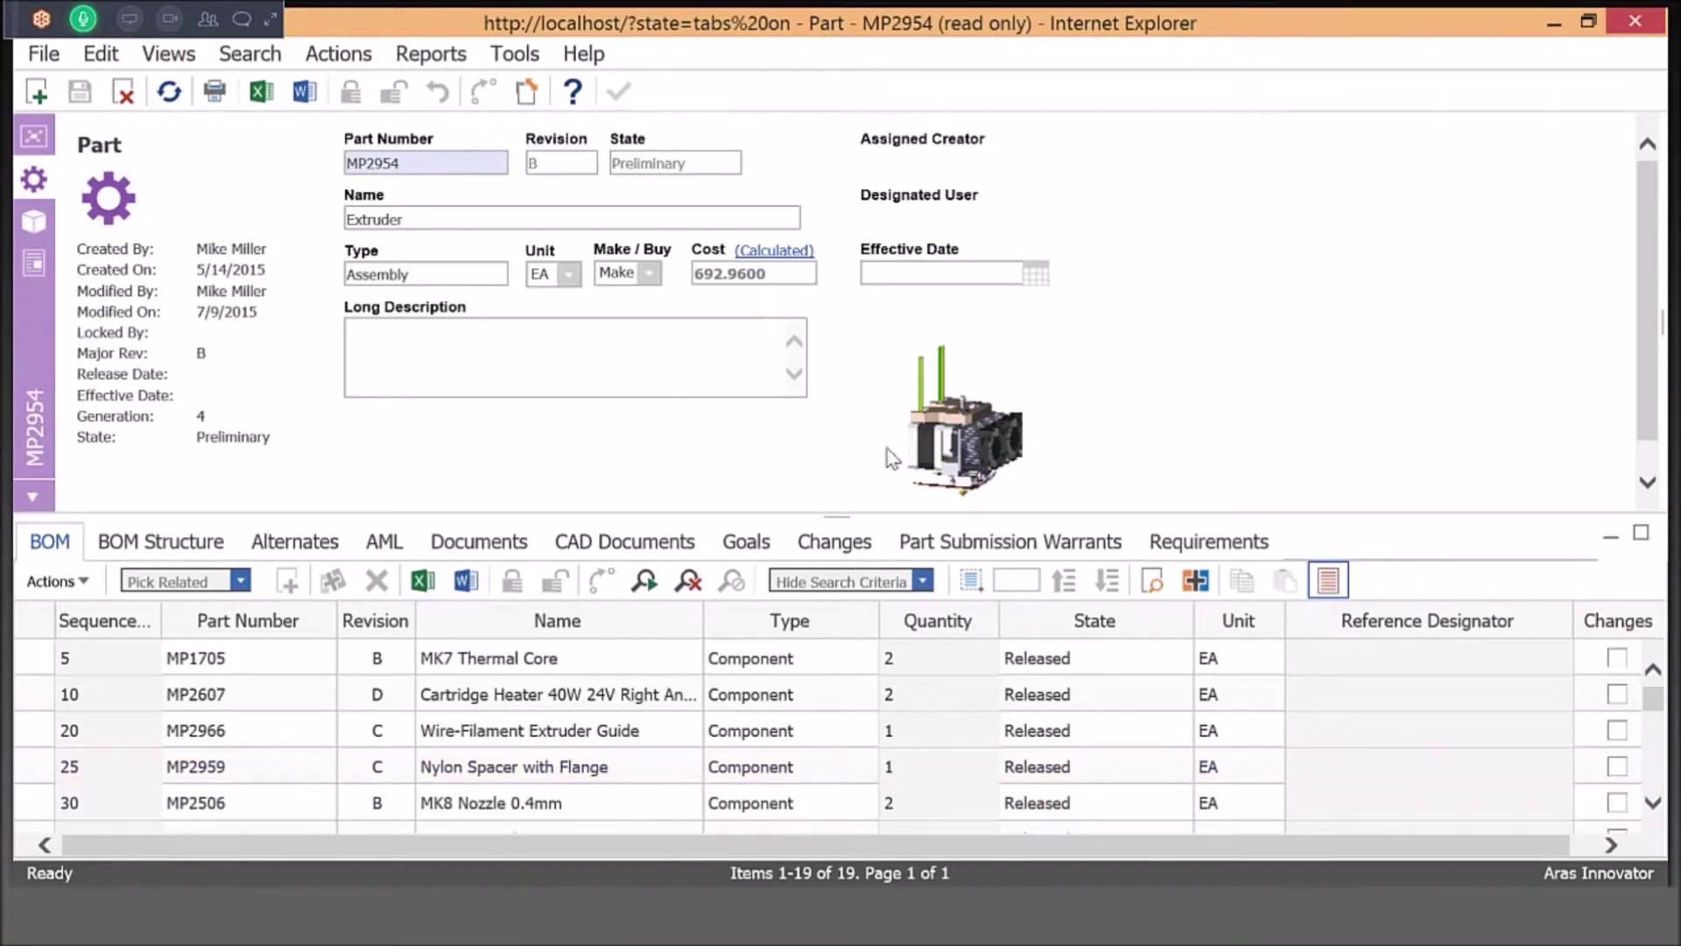
# Step: Look up where part MP2954 is used and expand parent part MP0101 to view its related items
pyautogui.click(169, 54)
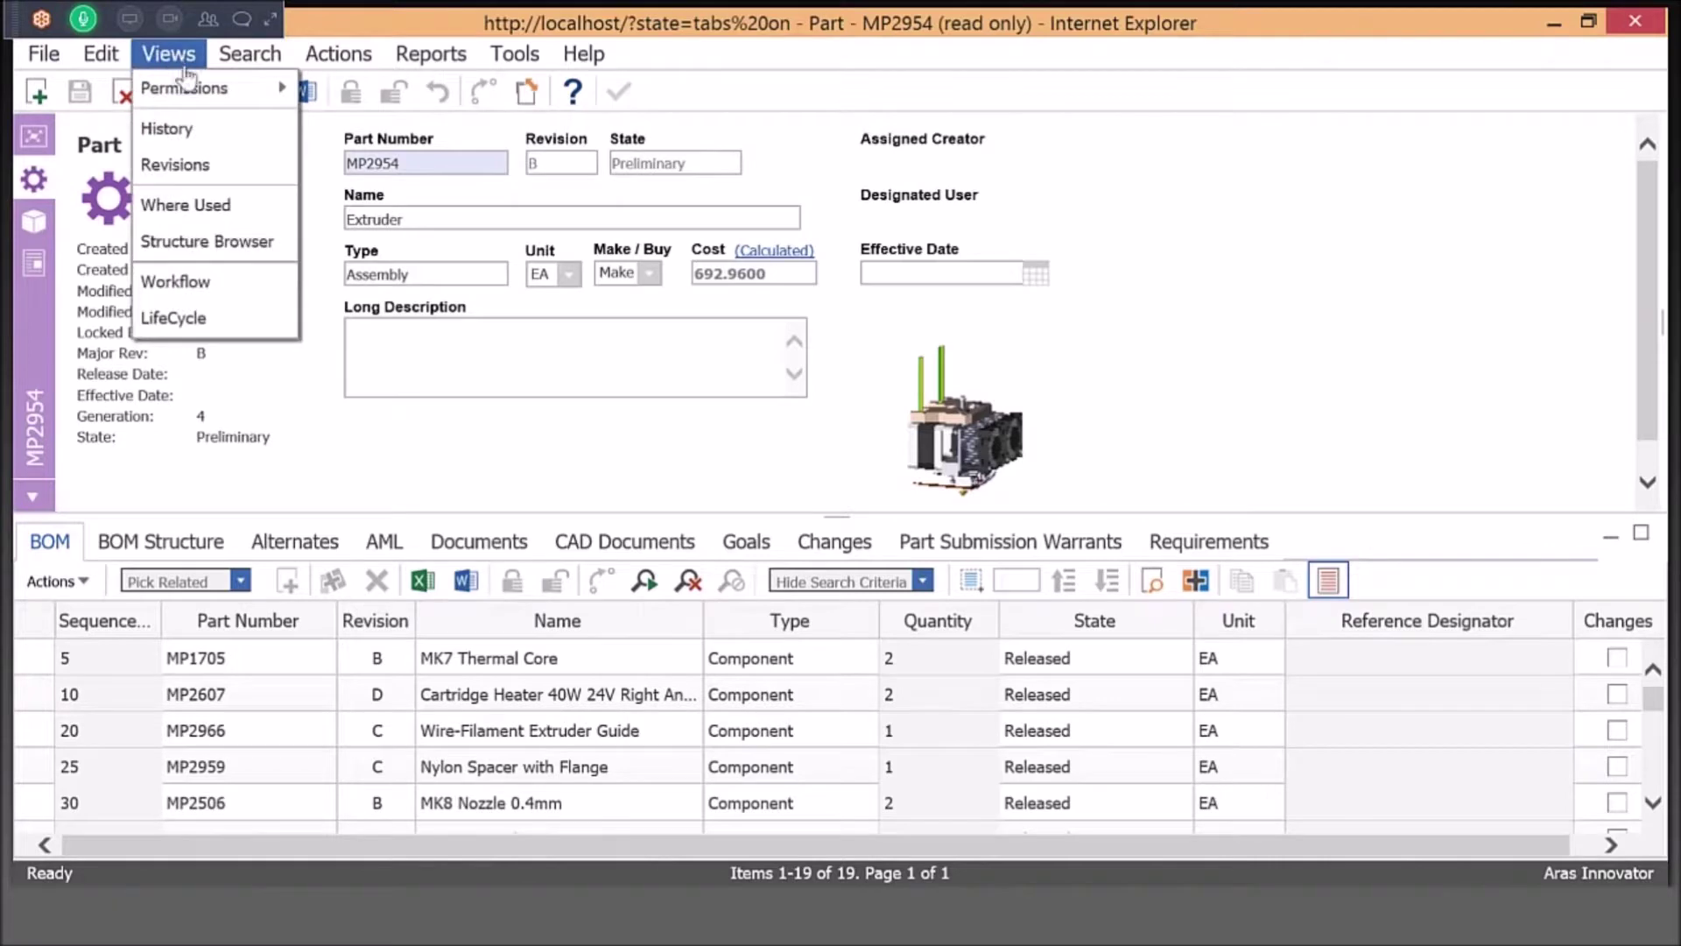
pyautogui.click(195, 219)
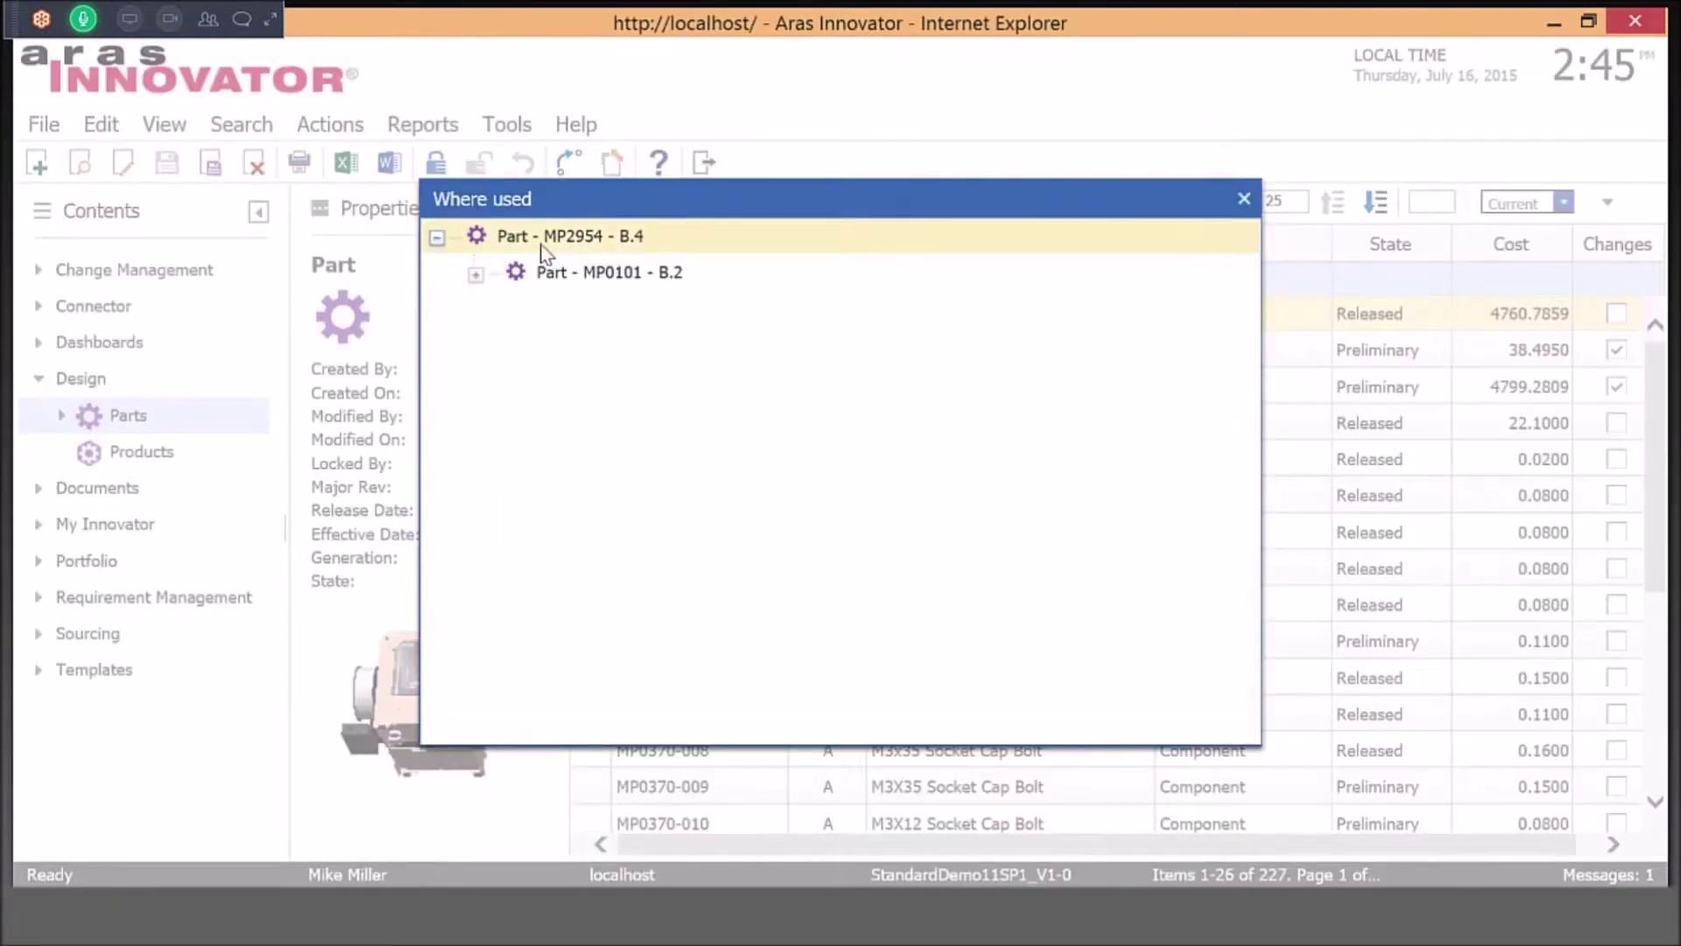
pyautogui.doubleClick(593, 271)
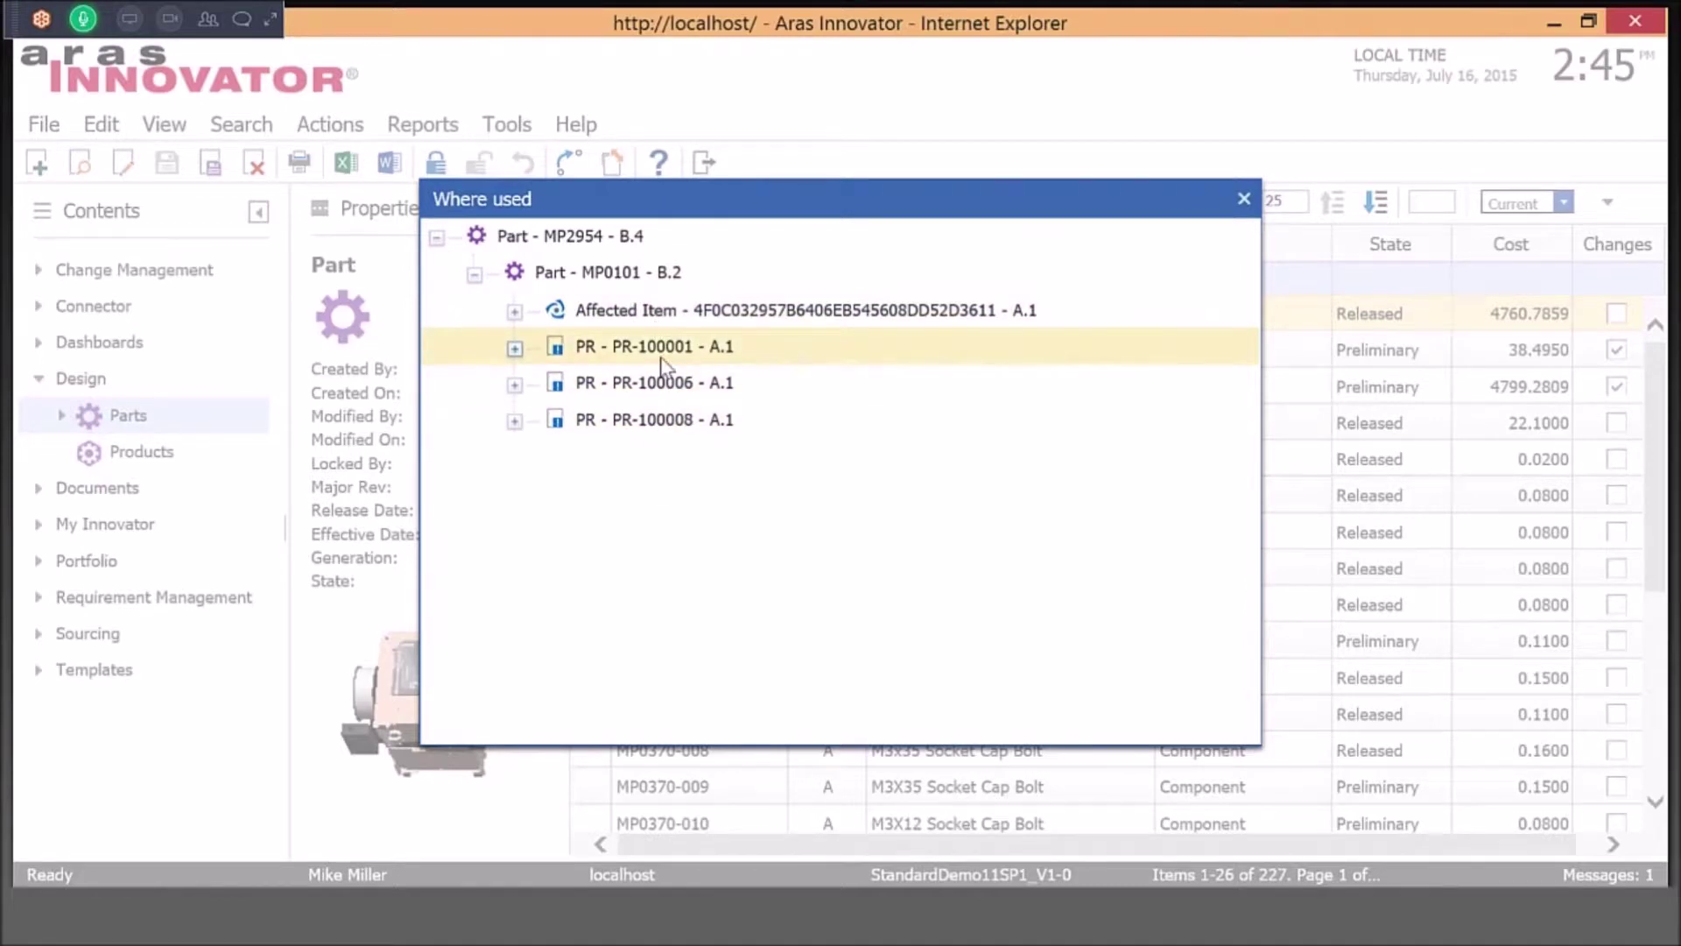
pyautogui.doubleClick(632, 322)
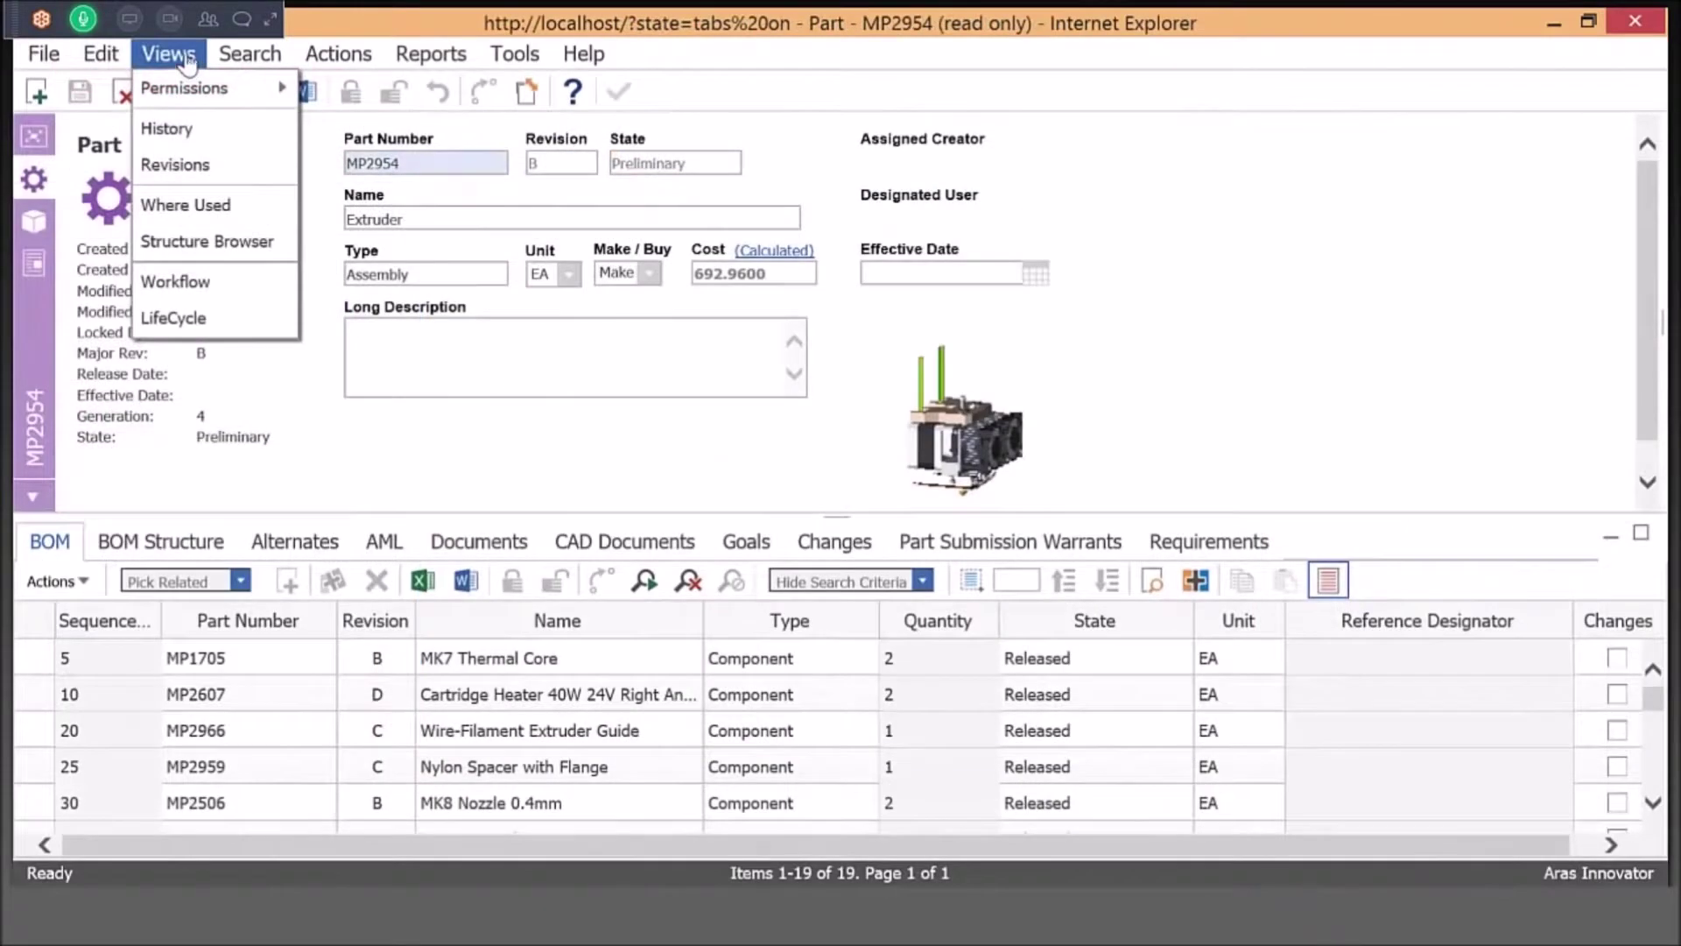
# Step: View part MP2954 in a maximized Structure Browser with all levels expanded to review its CAD documents and requirements
pyautogui.click(220, 245)
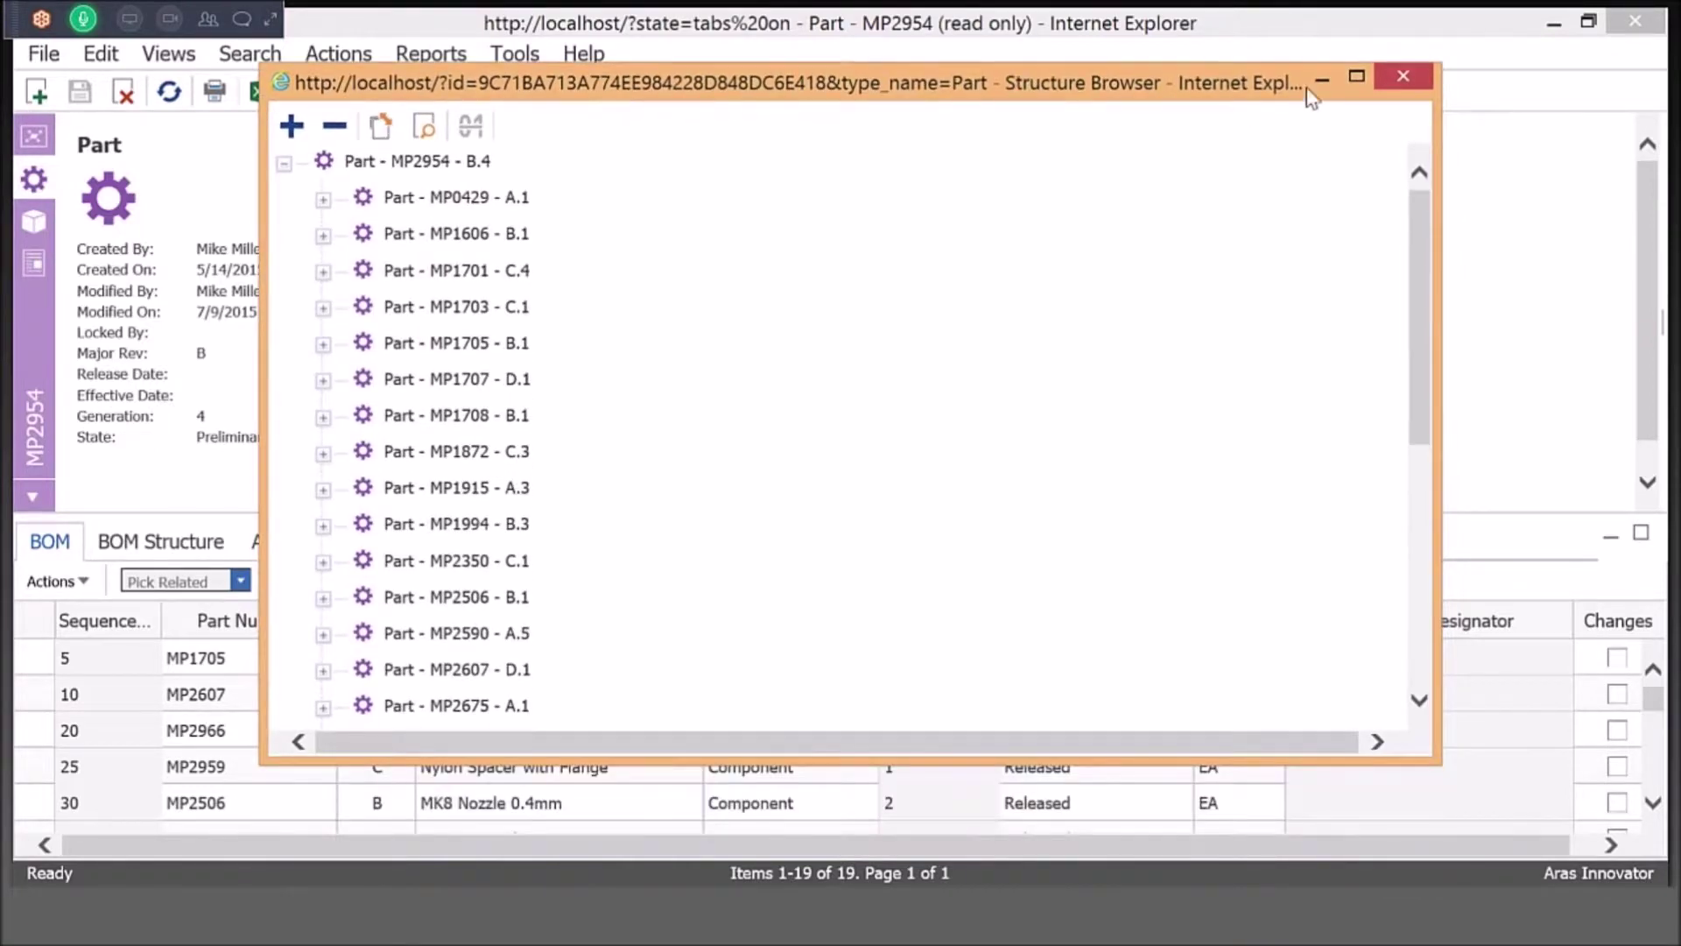
pyautogui.click(1357, 76)
pyautogui.click(38, 66)
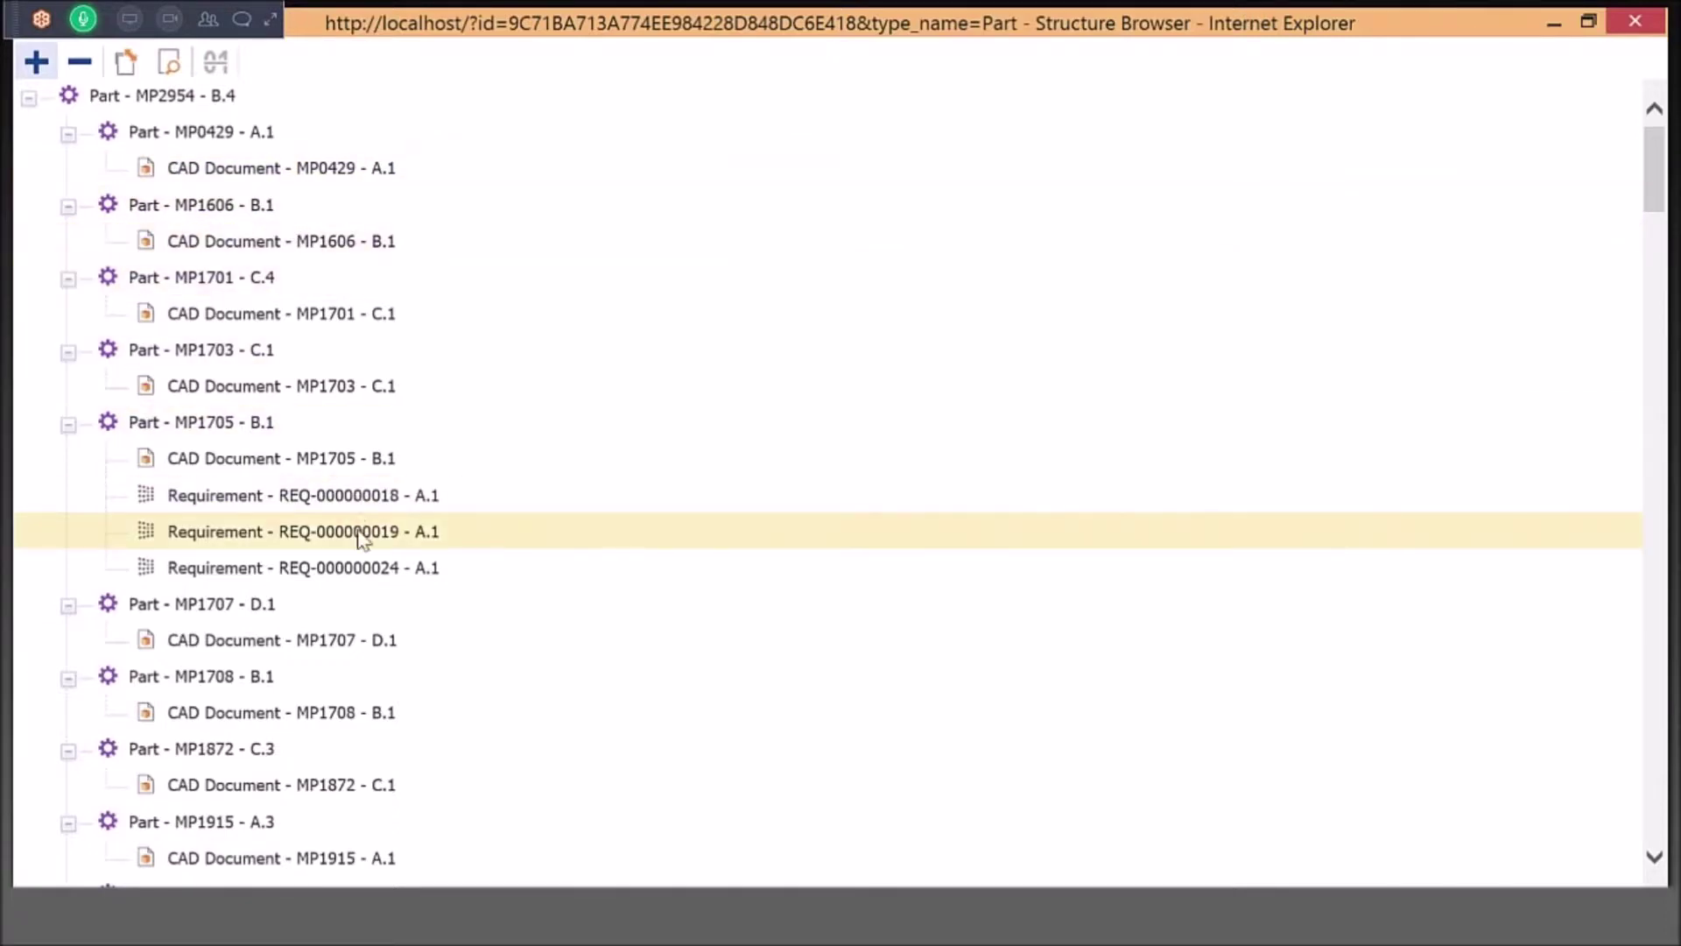
pyautogui.scroll(-3, 424, 532)
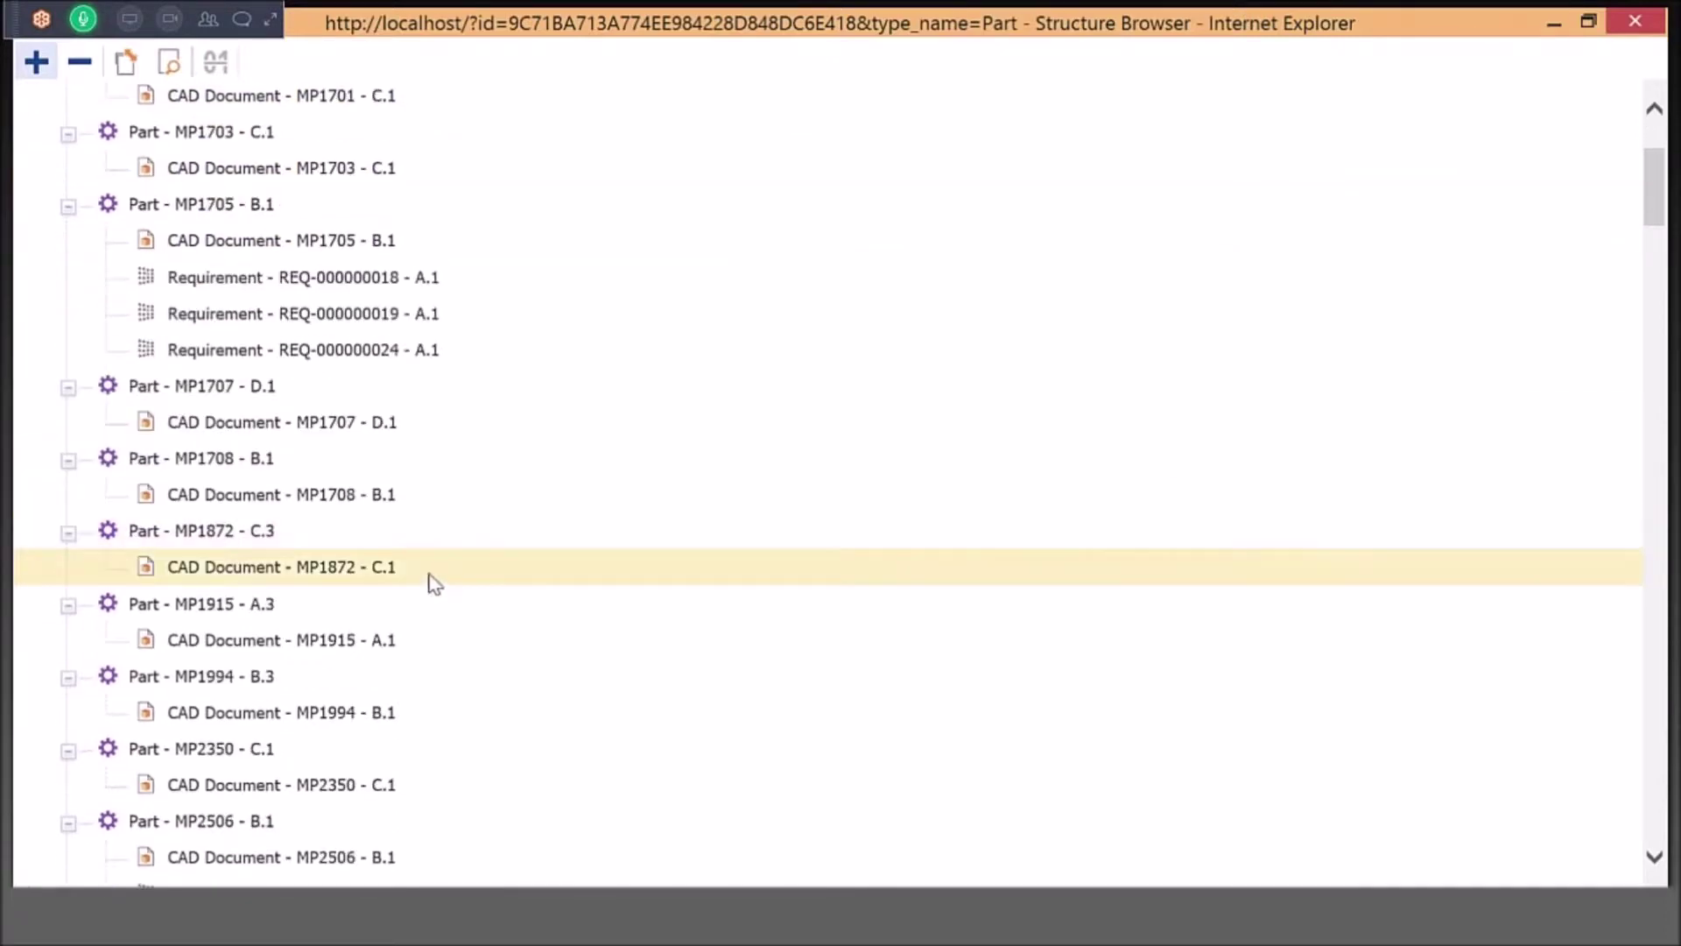
pyautogui.scroll(-2, 435, 584)
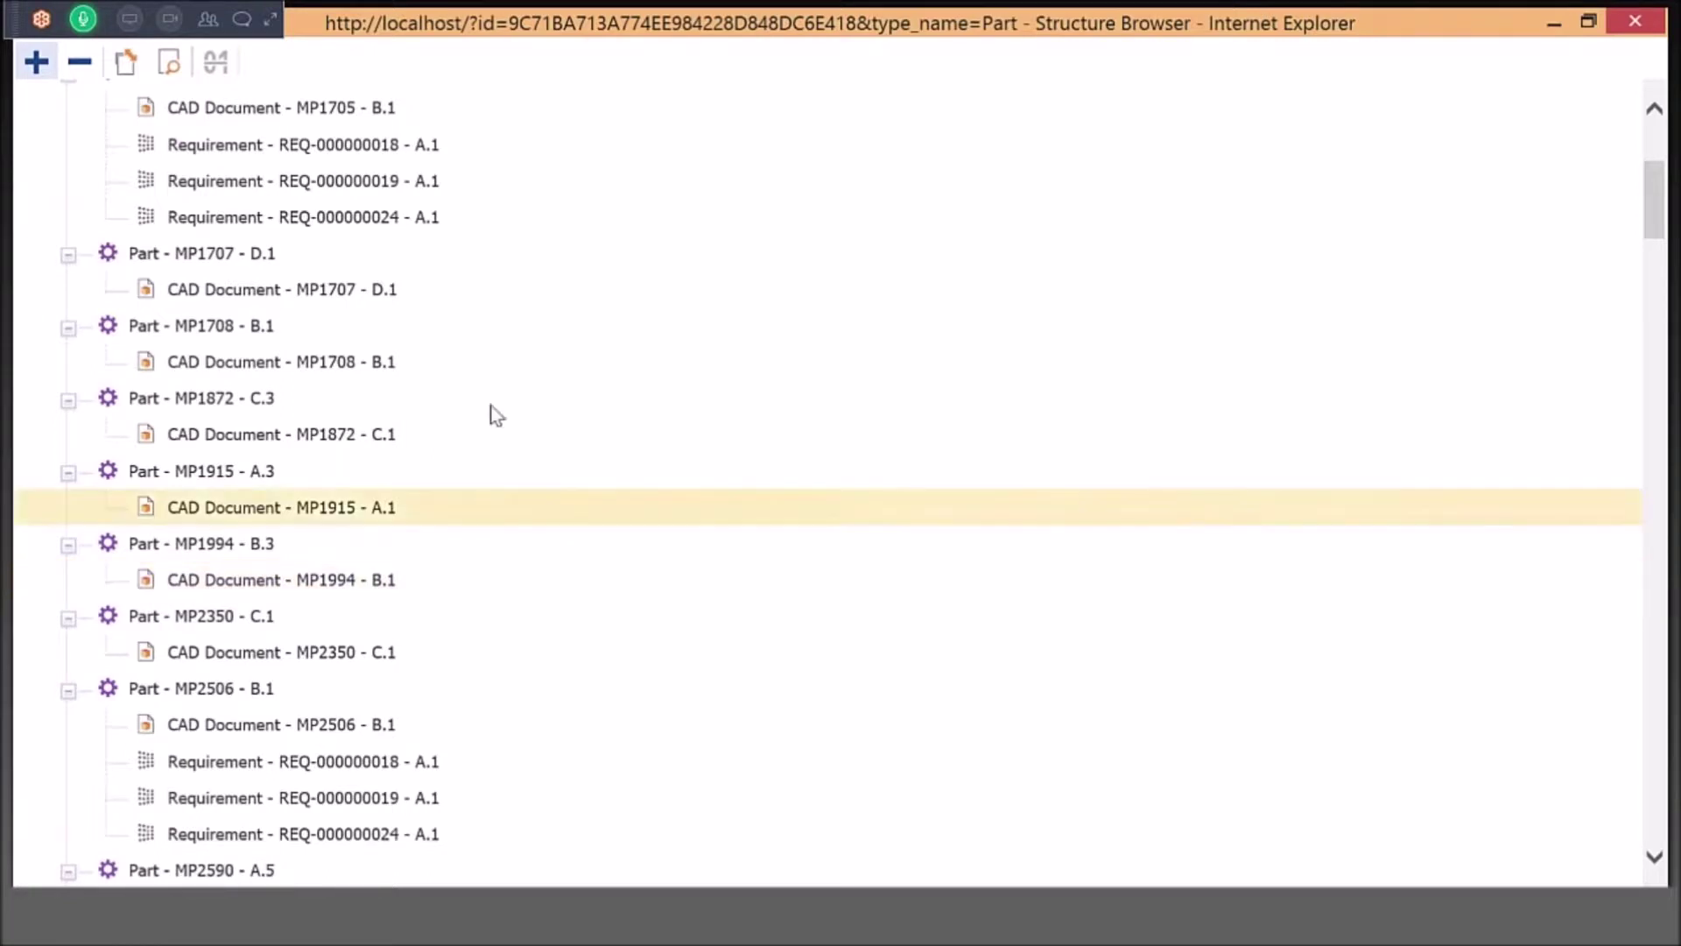
pyautogui.scroll(2, 456, 351)
# Step: Compare the MP2954 revision B structure with its revision A version, then return to the part form
pyautogui.click(133, 70)
pyautogui.click(426, 367)
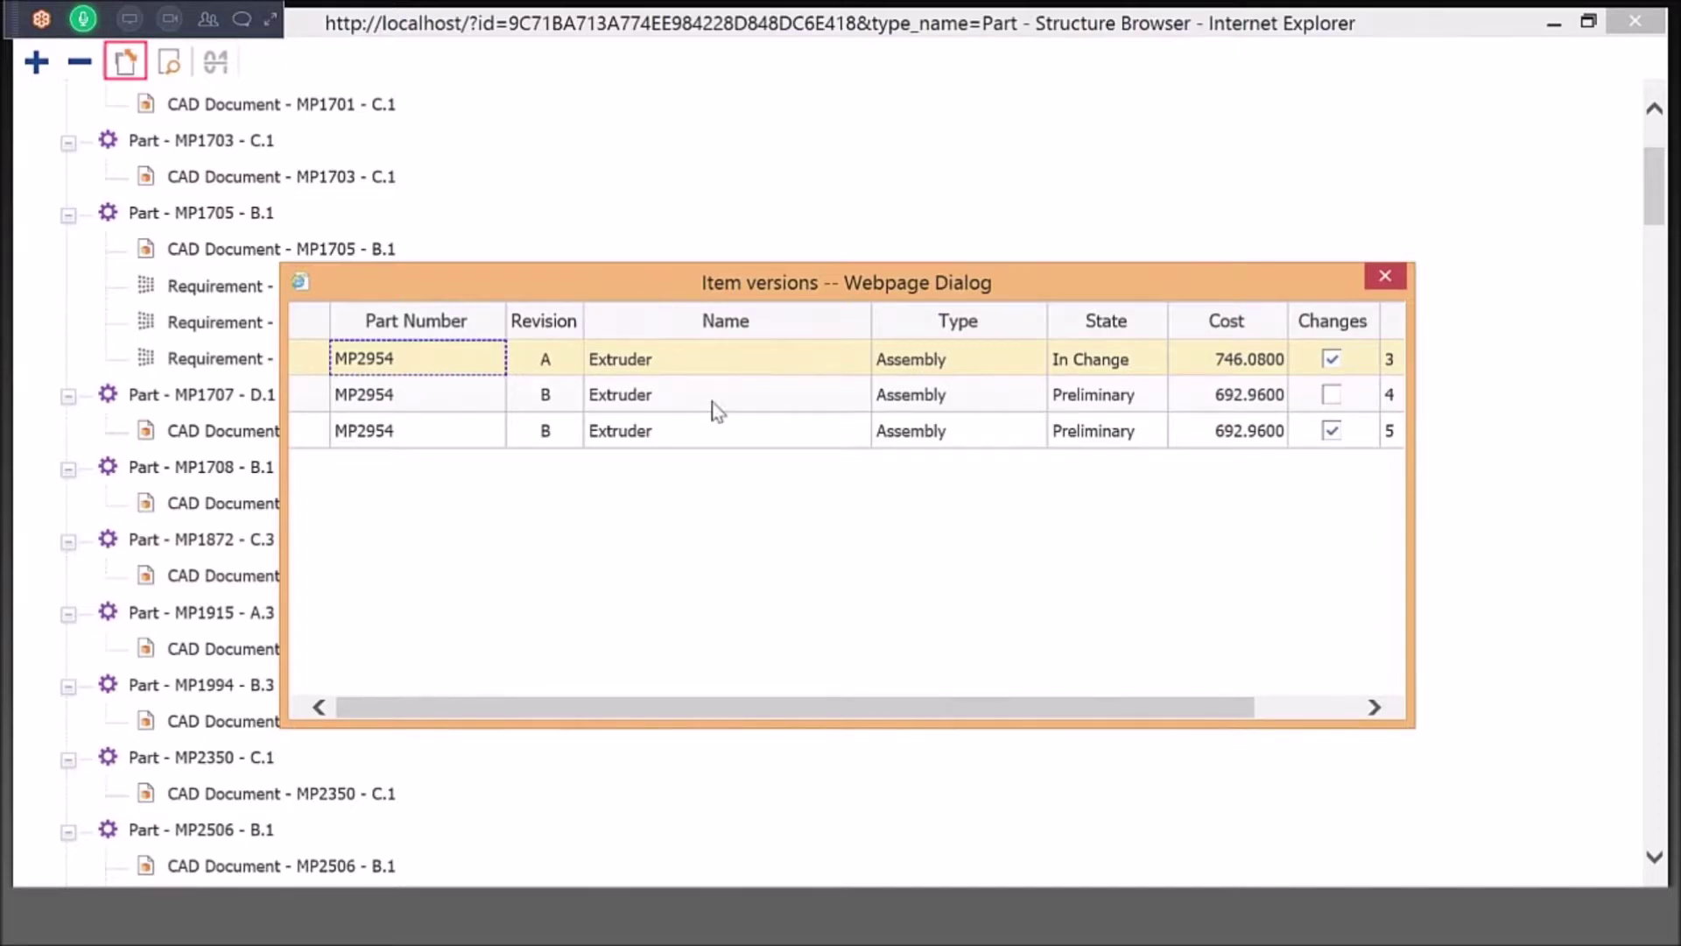
pyautogui.doubleClick(473, 363)
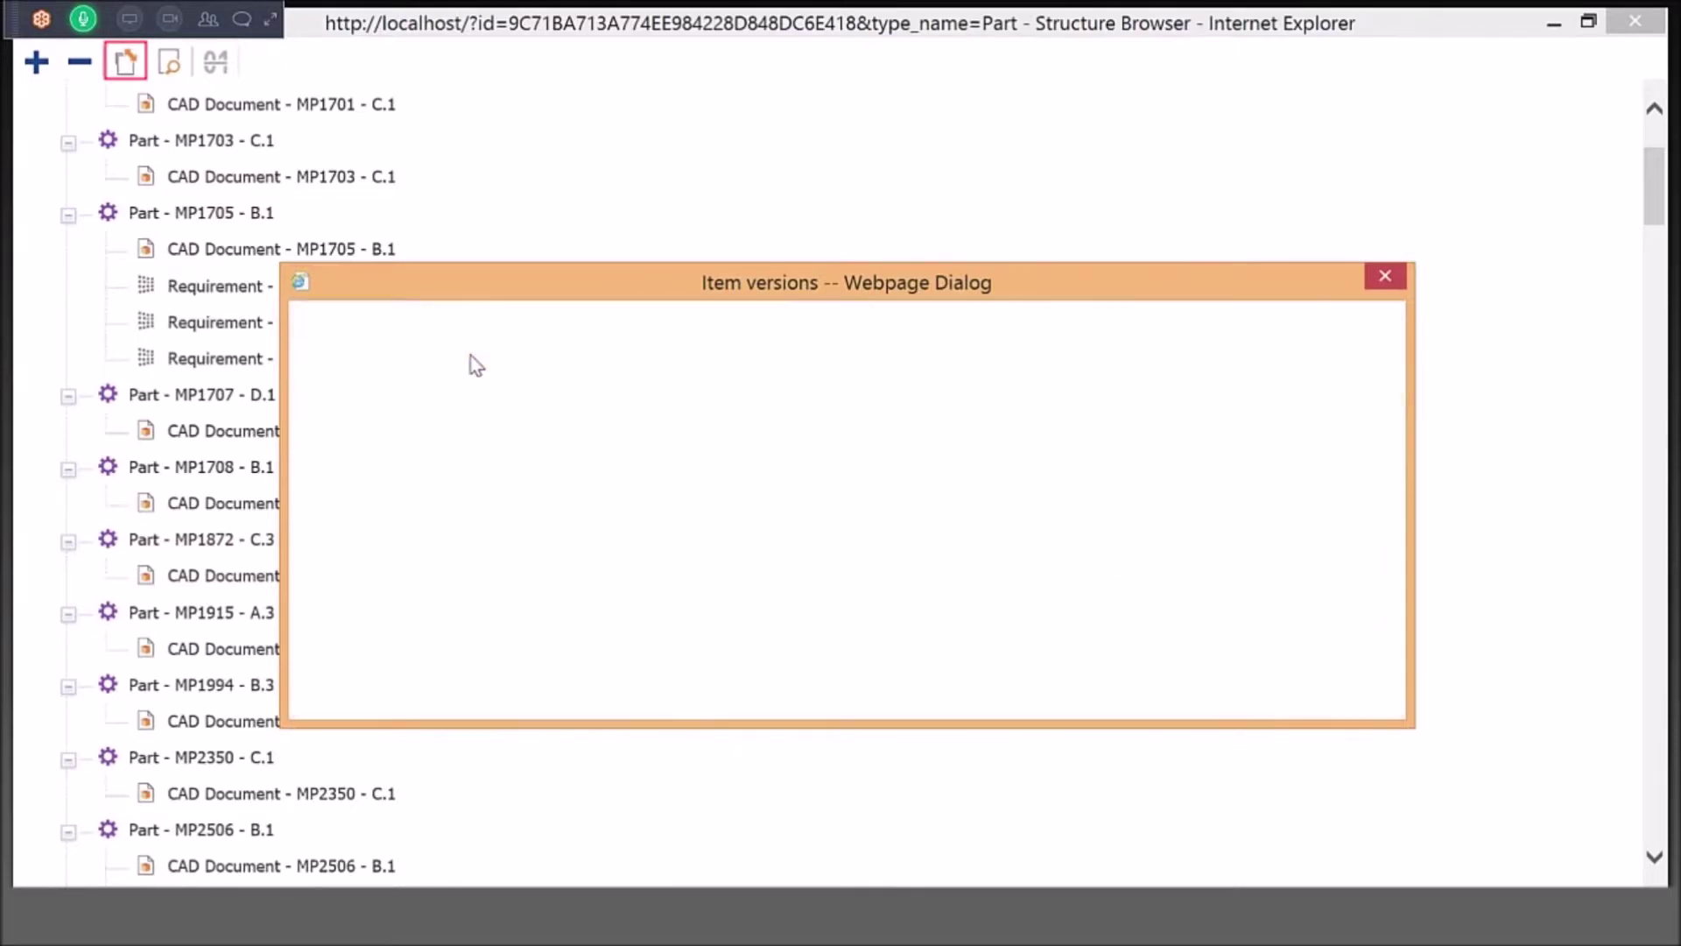
pyautogui.click(225, 70)
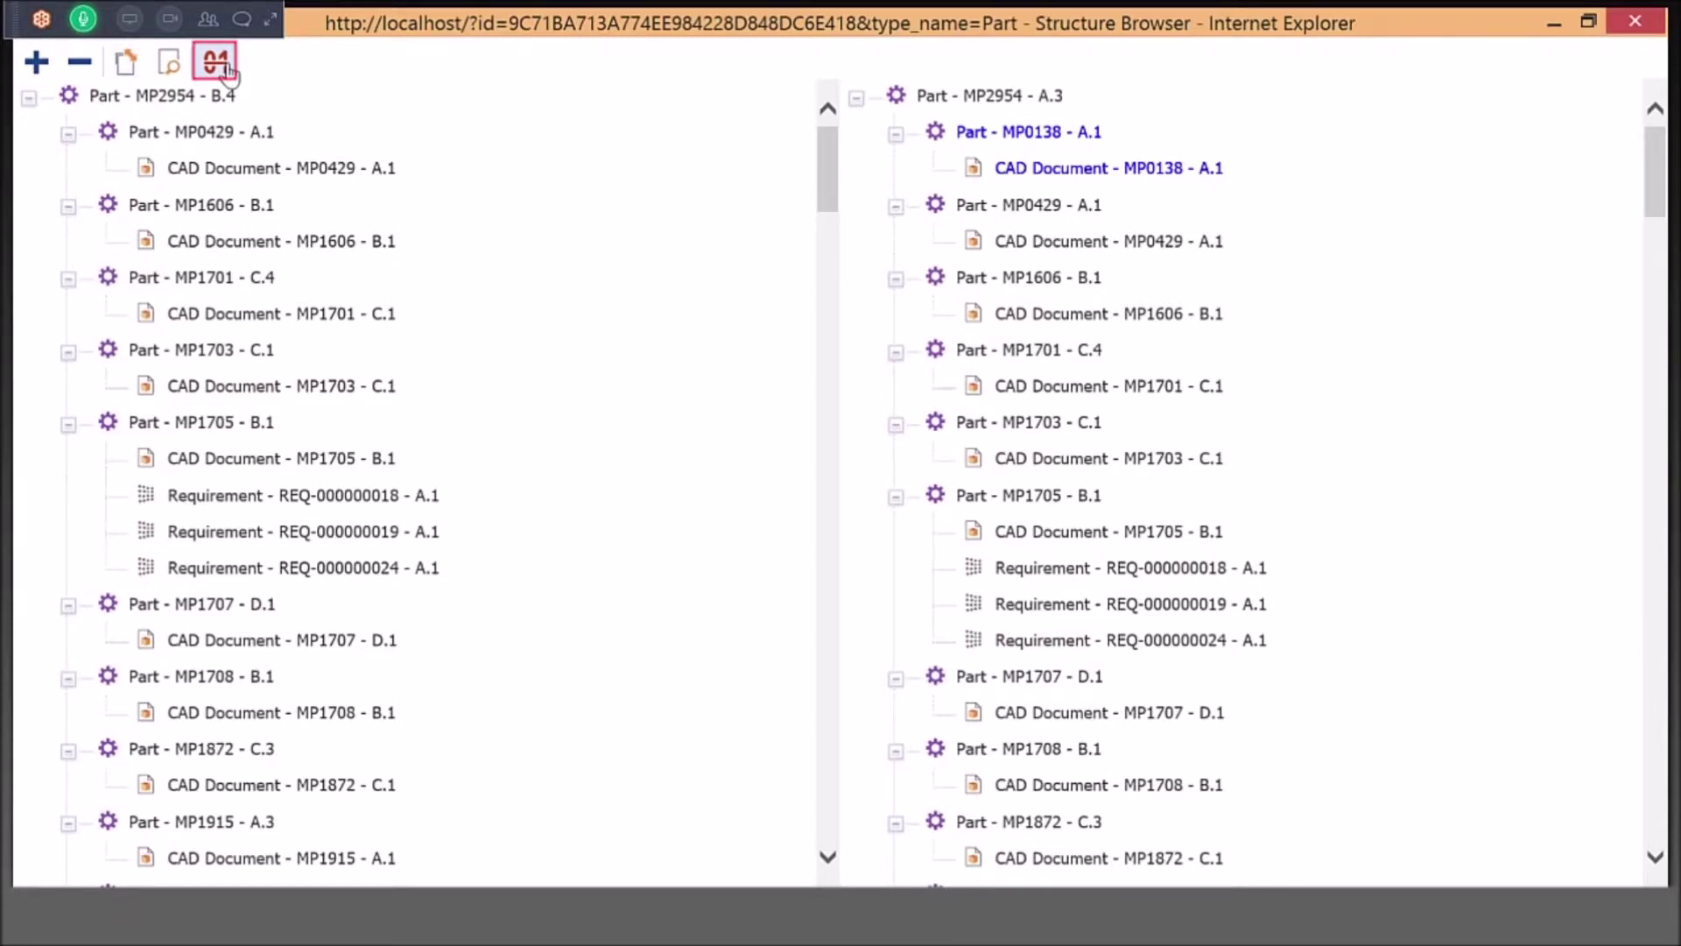
pyautogui.click(1549, 22)
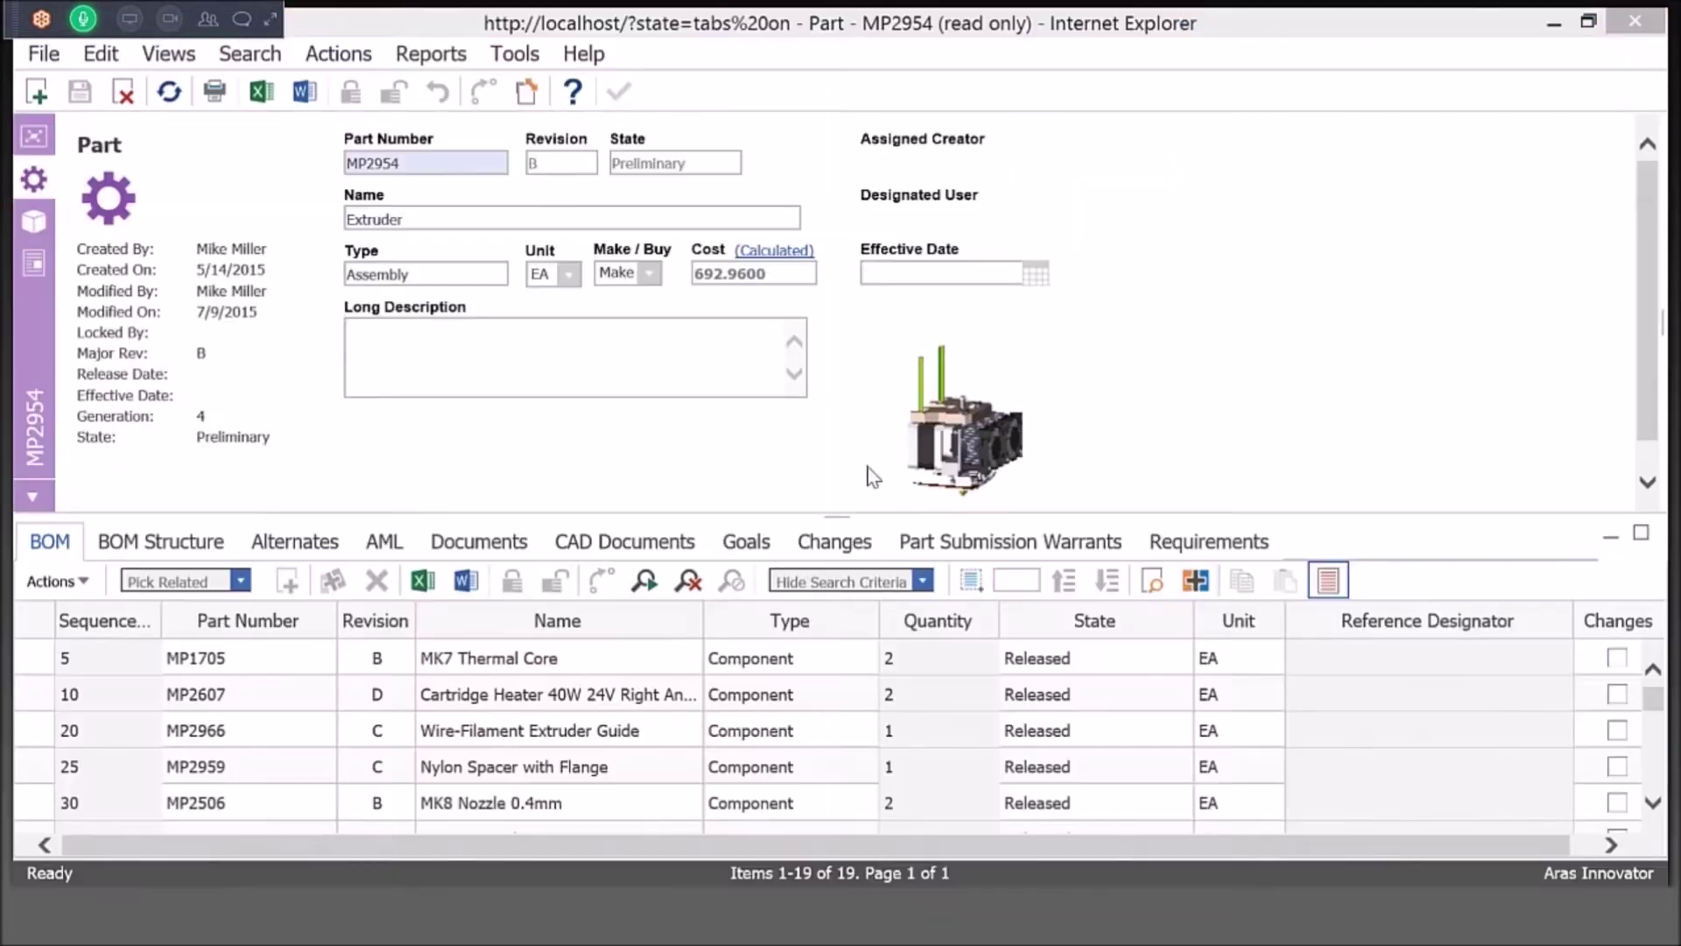
# Step: Open ECO-00001015 "Change out fan" from the part's changes and examine its Impact Matrix for item and relationship actions
pyautogui.click(839, 550)
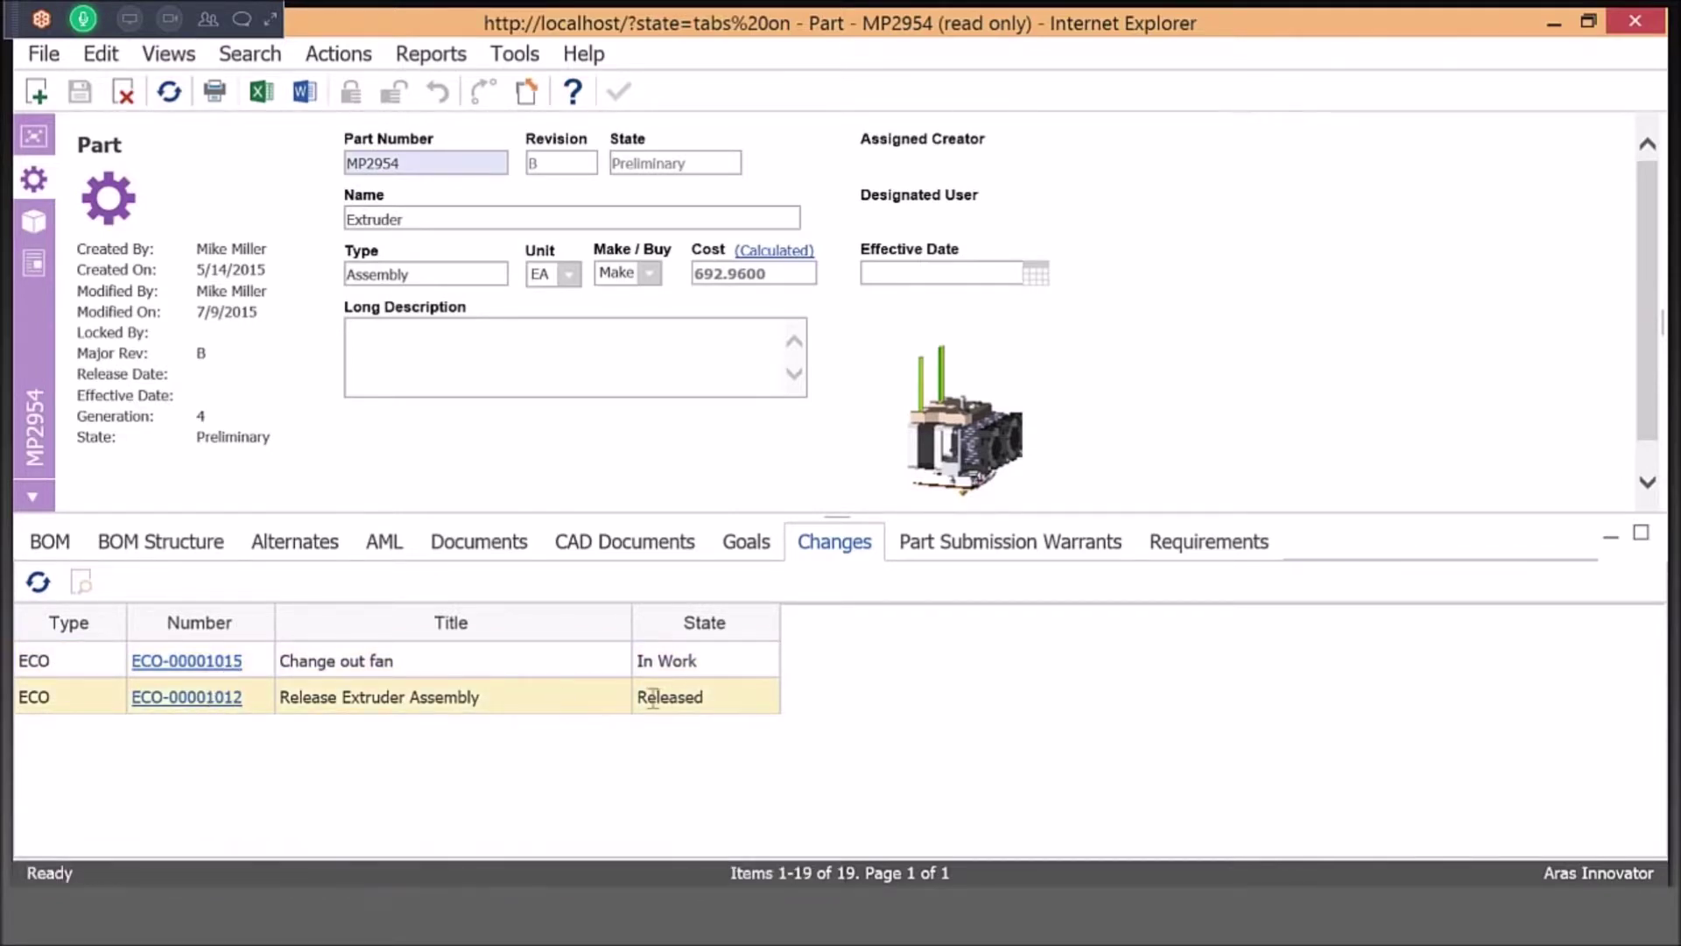
pyautogui.click(220, 672)
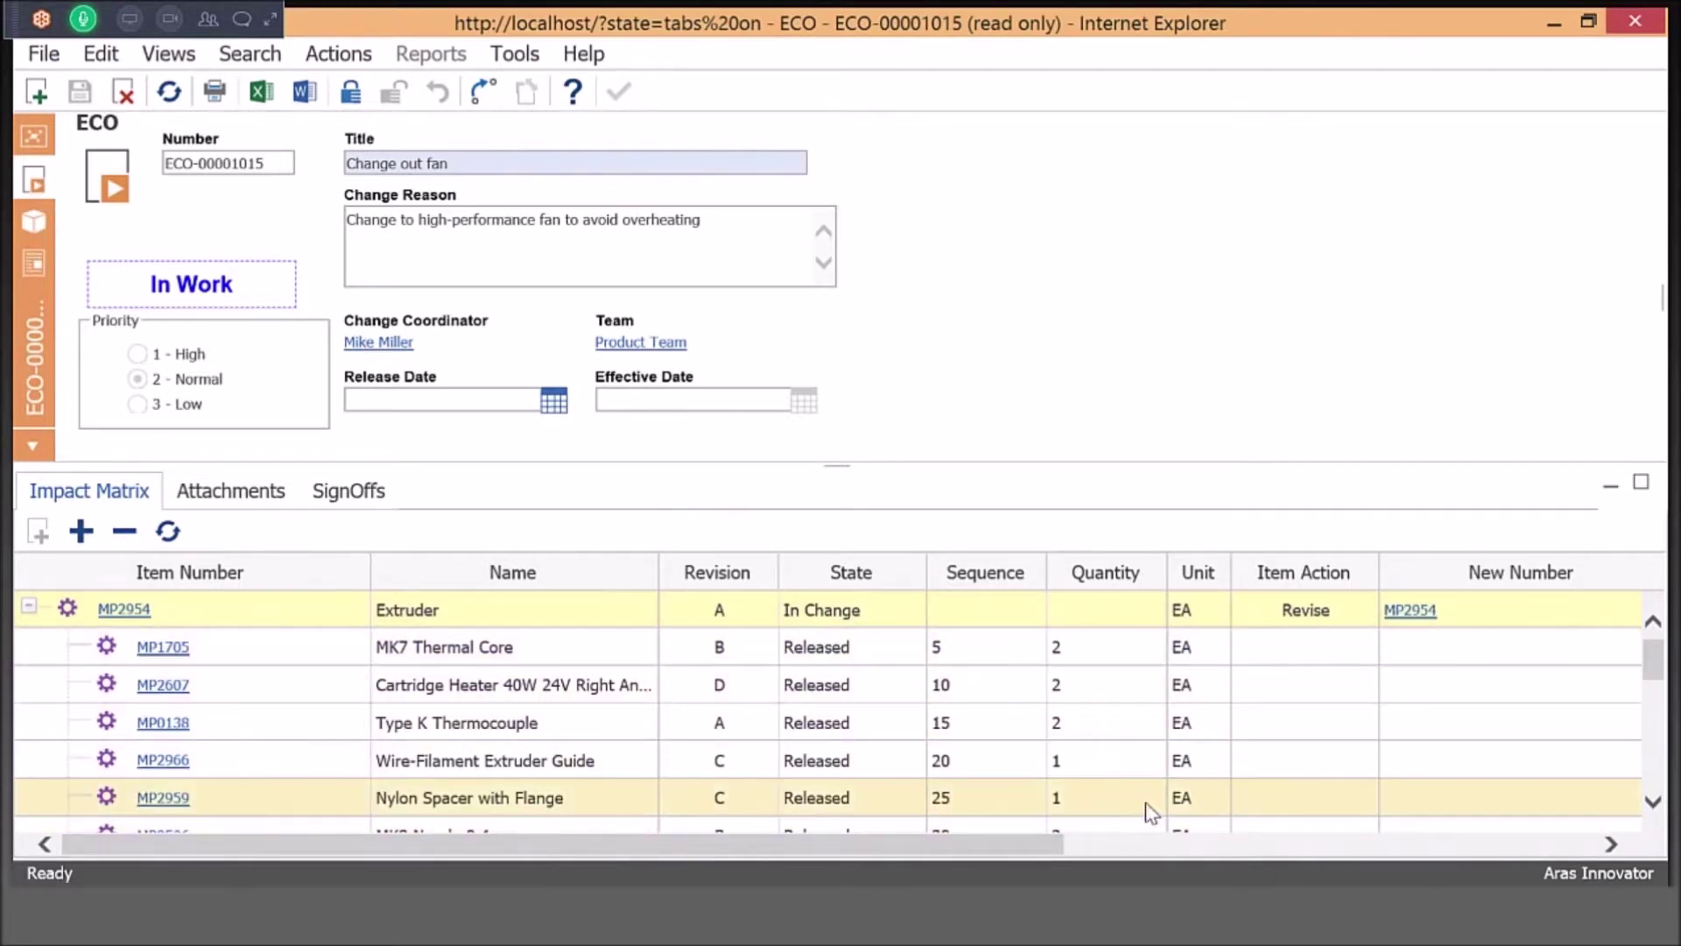
pyautogui.moveTo(1069, 853); pyautogui.dragTo(1326, 842)
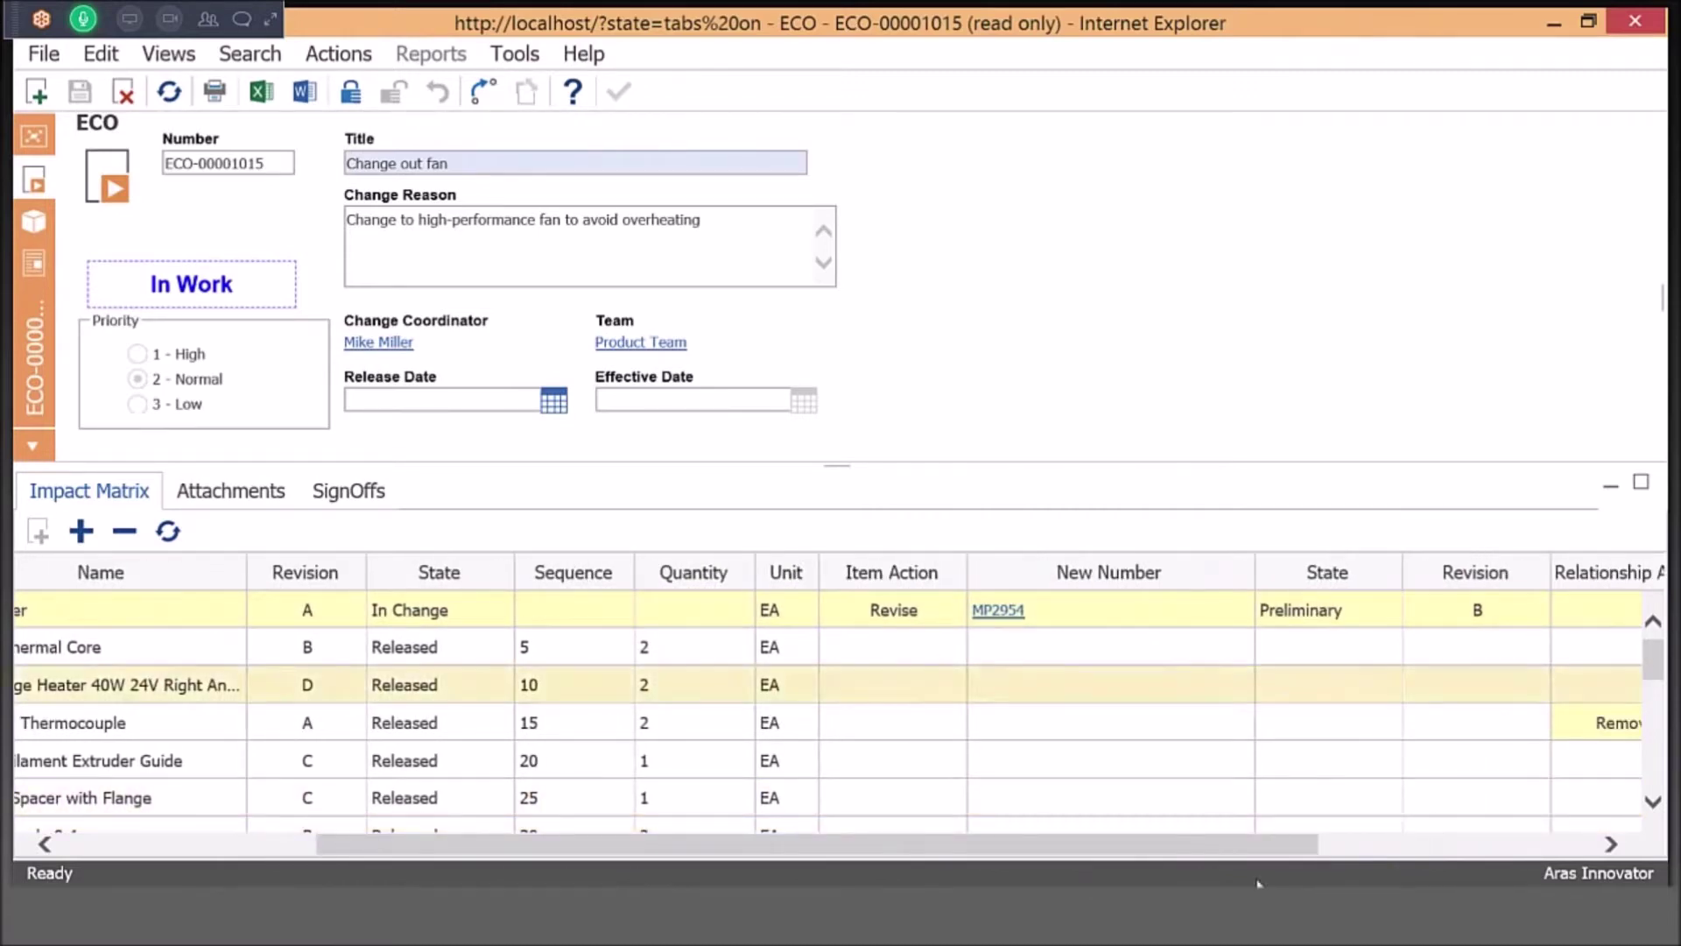
pyautogui.moveTo(1312, 846); pyautogui.dragTo(1430, 846)
pyautogui.scroll(-10, 827, 711)
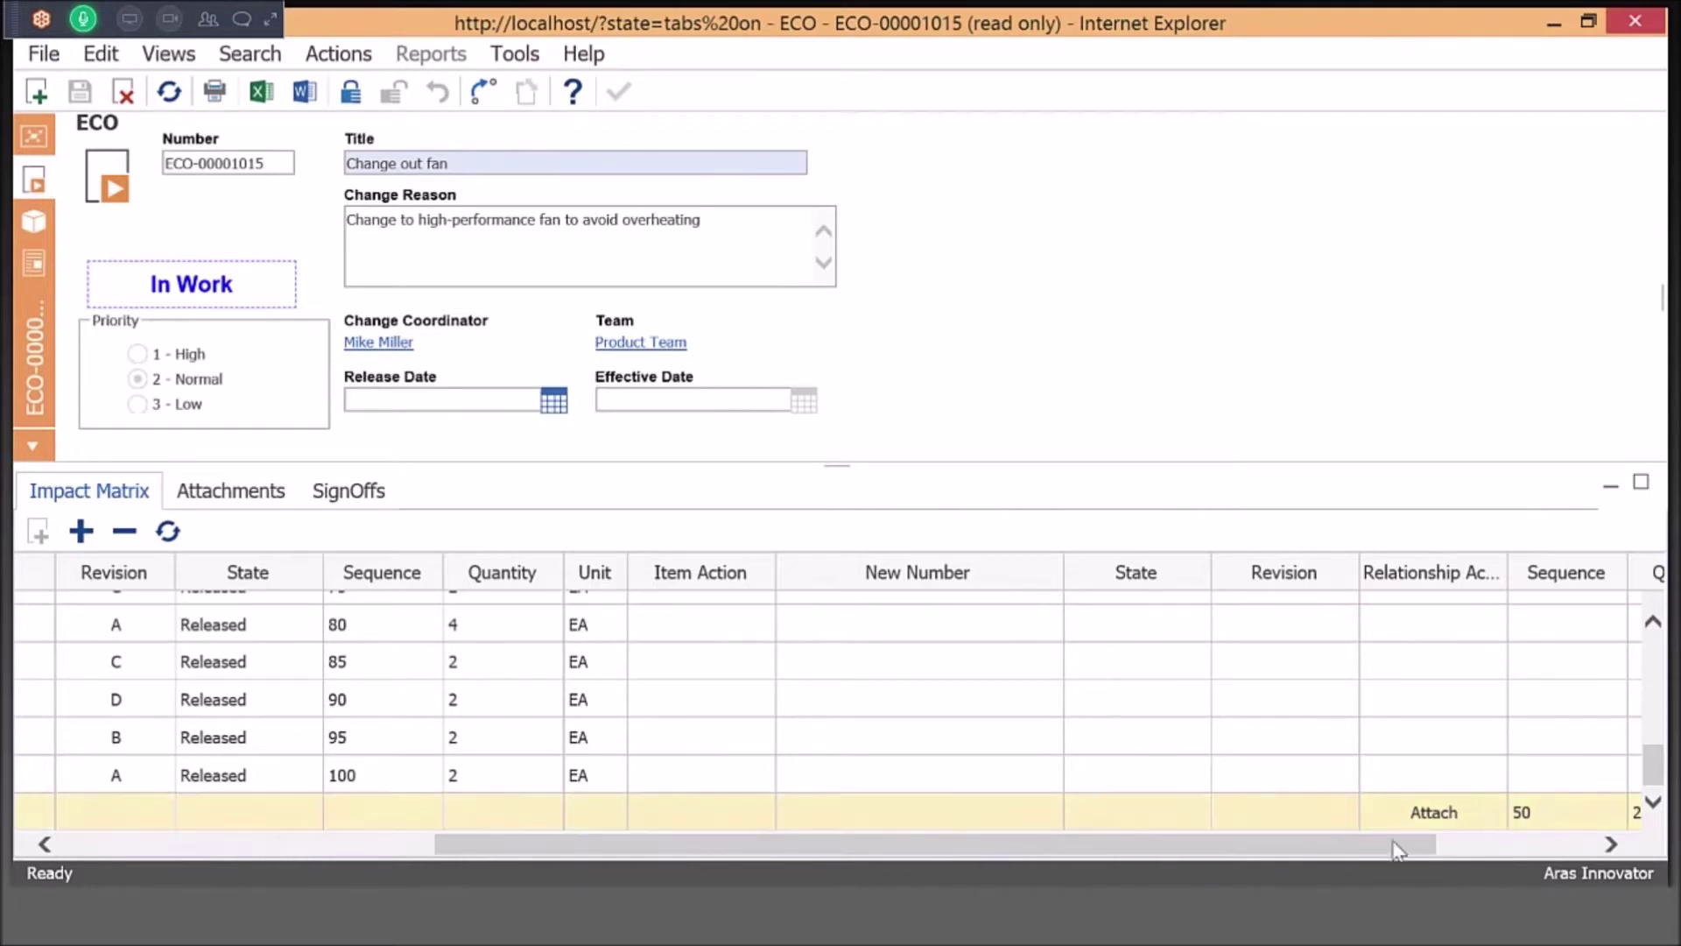
pyautogui.moveTo(1301, 865); pyautogui.dragTo(1025, 867)
pyautogui.moveTo(1652, 765); pyautogui.dragTo(1652, 657)
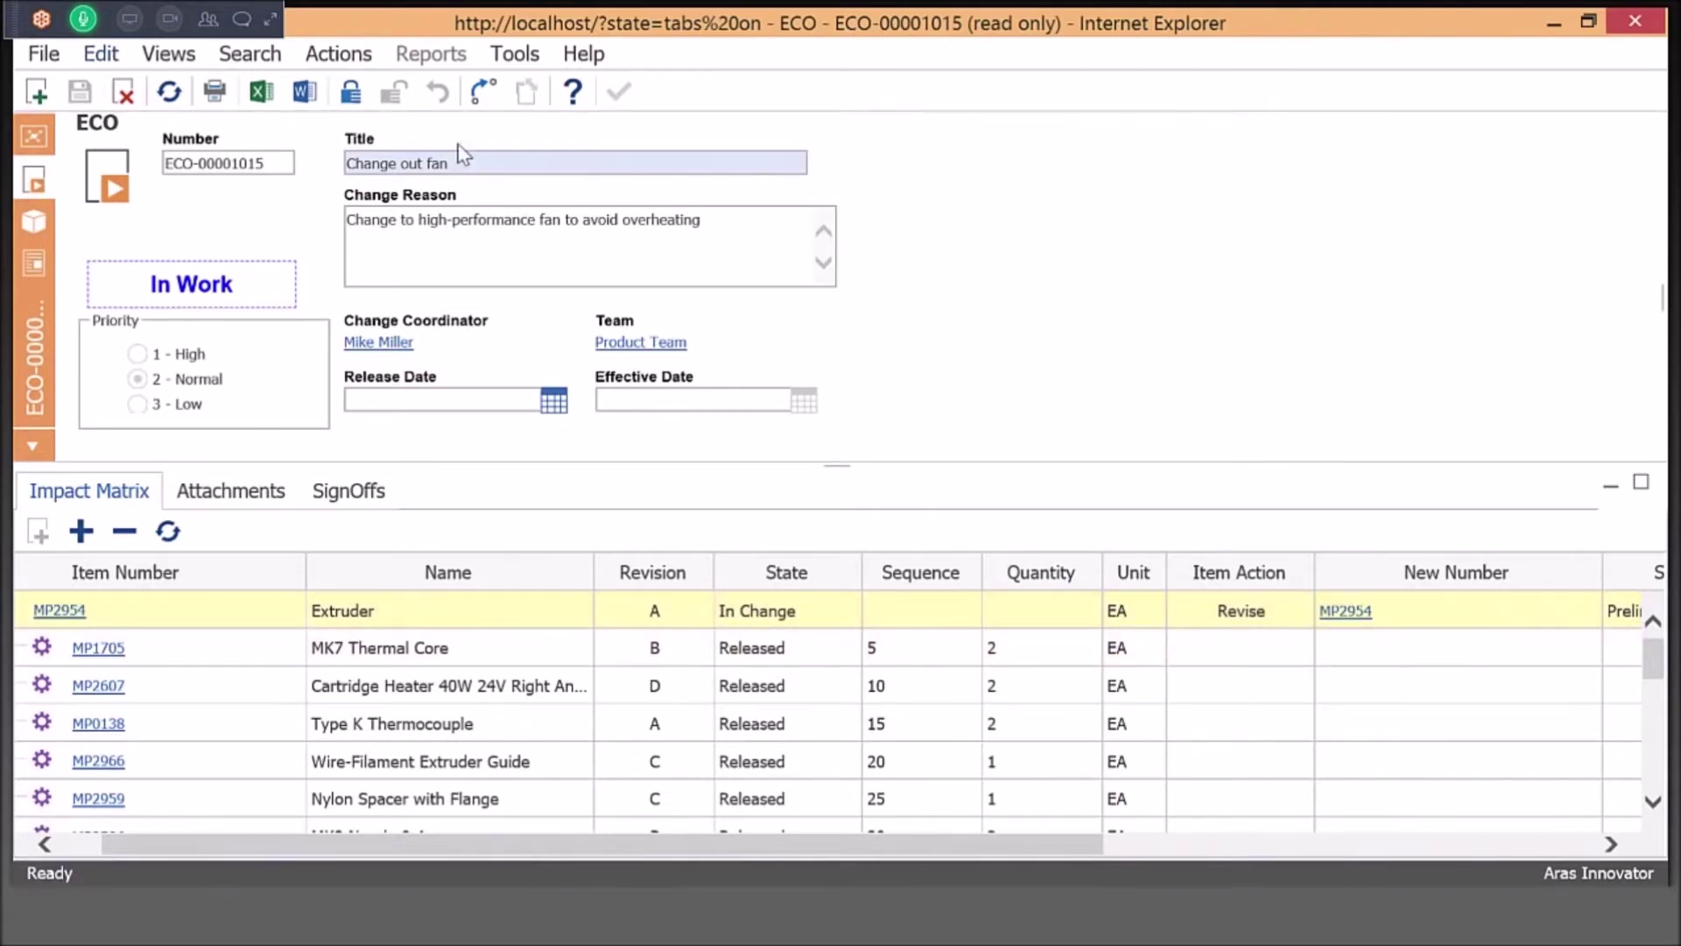
# Step: View the workflow process of ECO-00001015, including the Draft Changes activity summary and its assignments
pyautogui.click(173, 58)
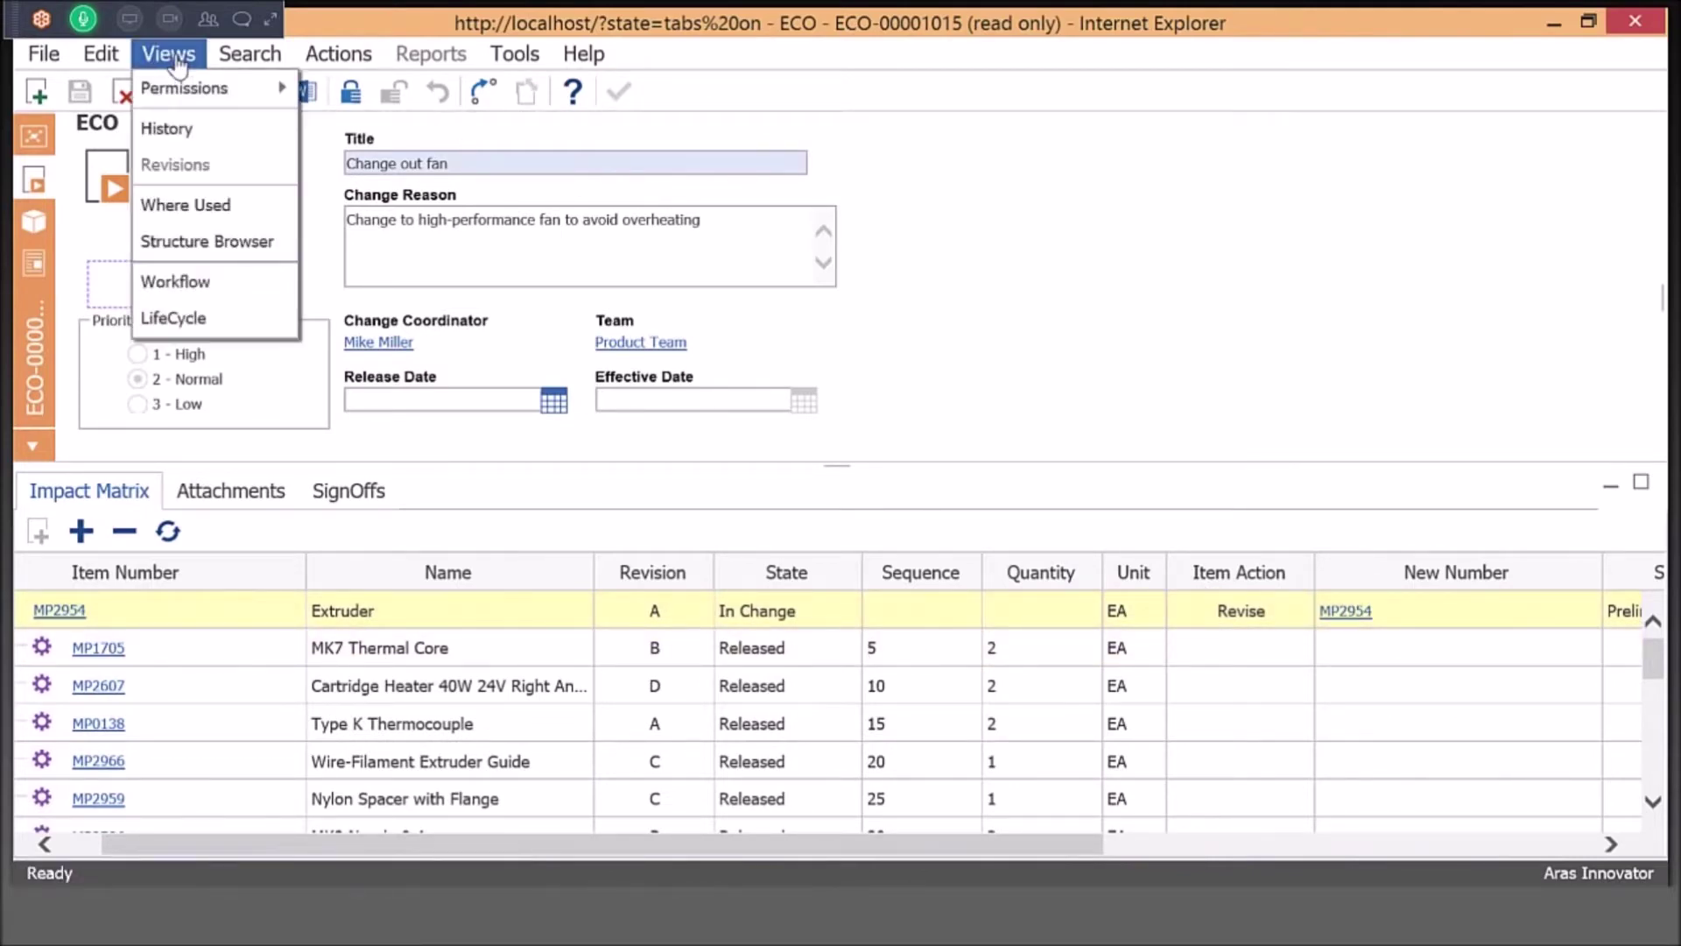
pyautogui.click(221, 283)
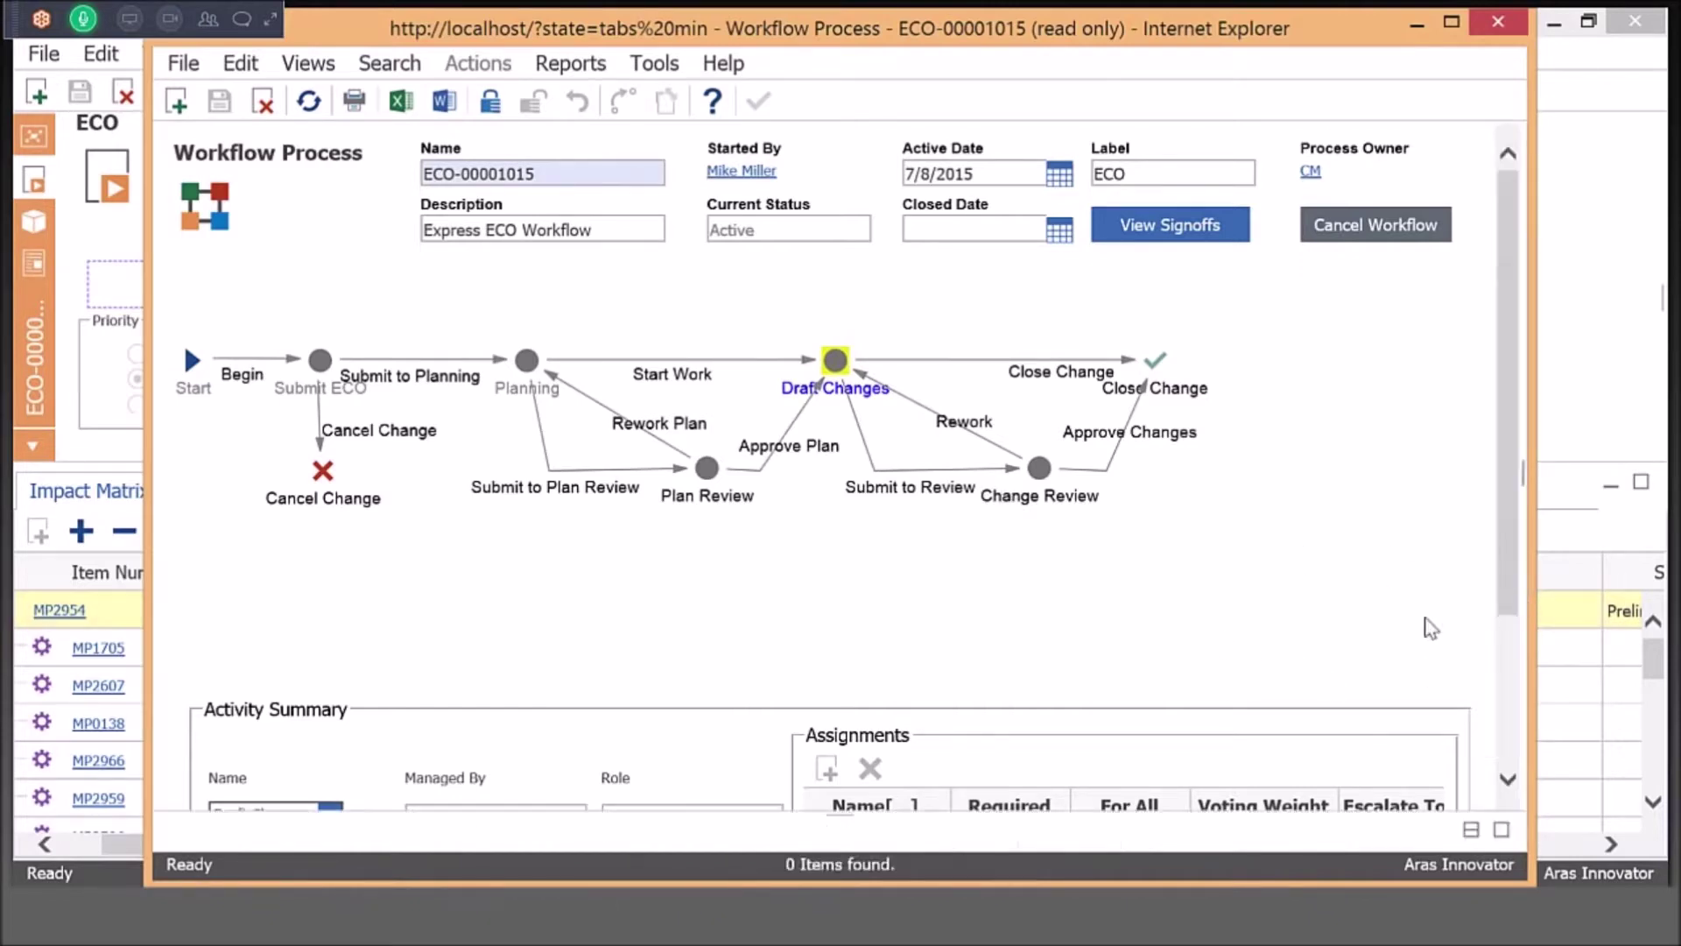
pyautogui.scroll(-3, 1400, 646)
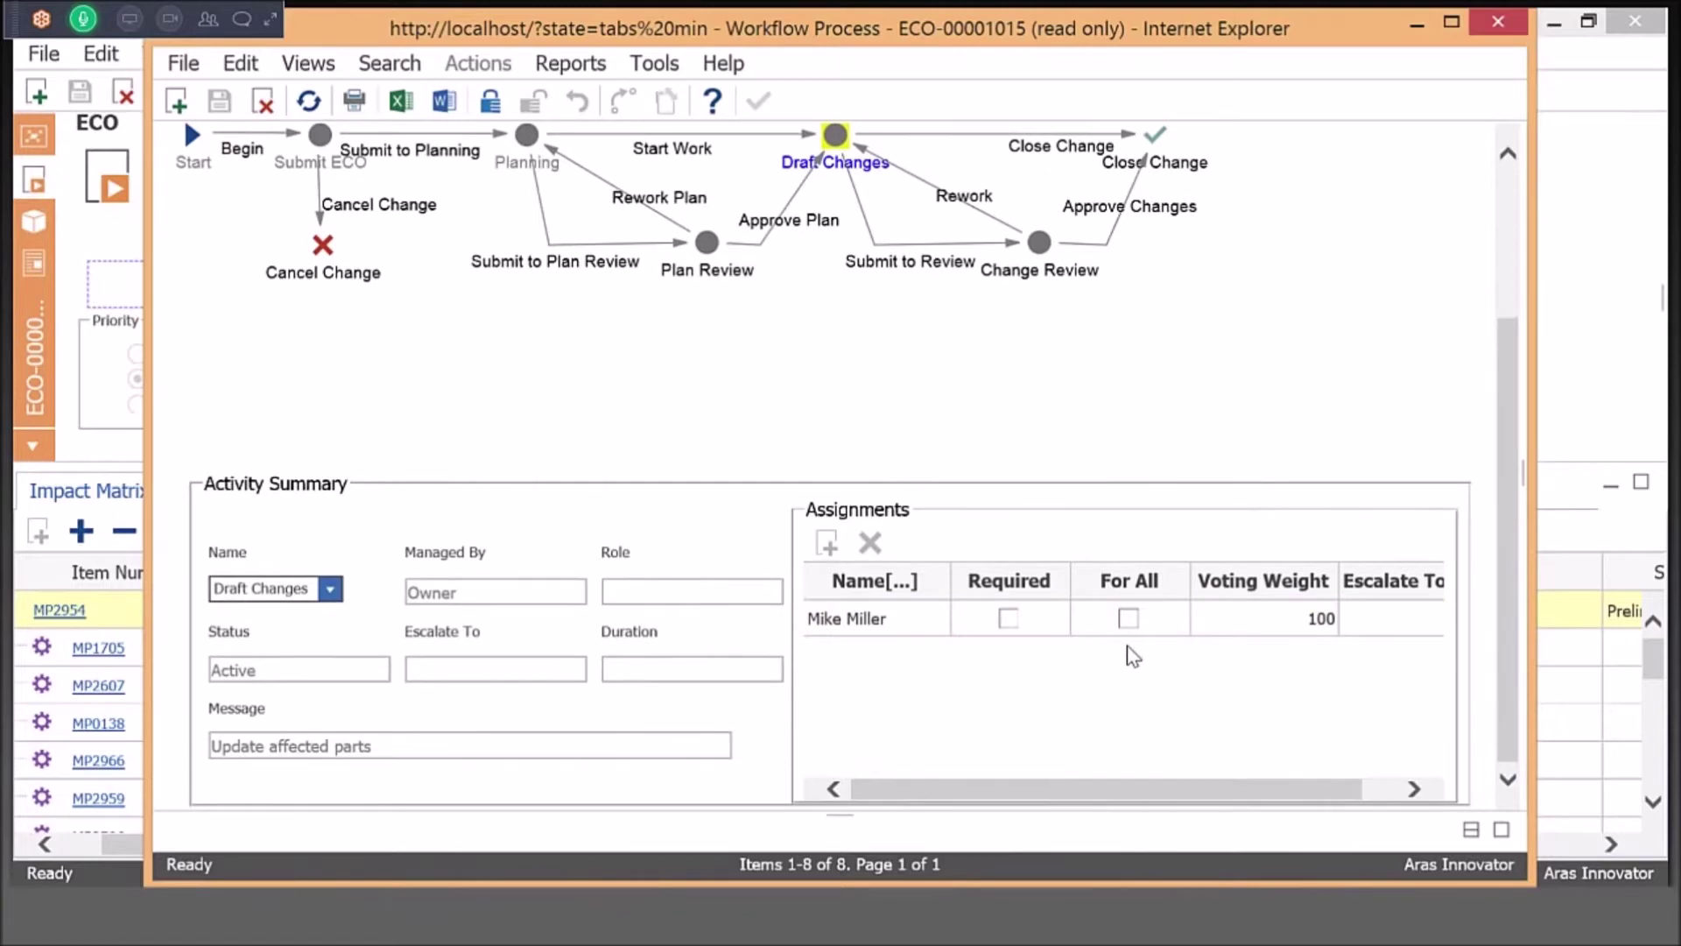
pyautogui.scroll(3, 1133, 655)
# Step: View the signoff history report for the ECO-00001015 workflow, then close the report and the workflow window
pyautogui.click(1136, 237)
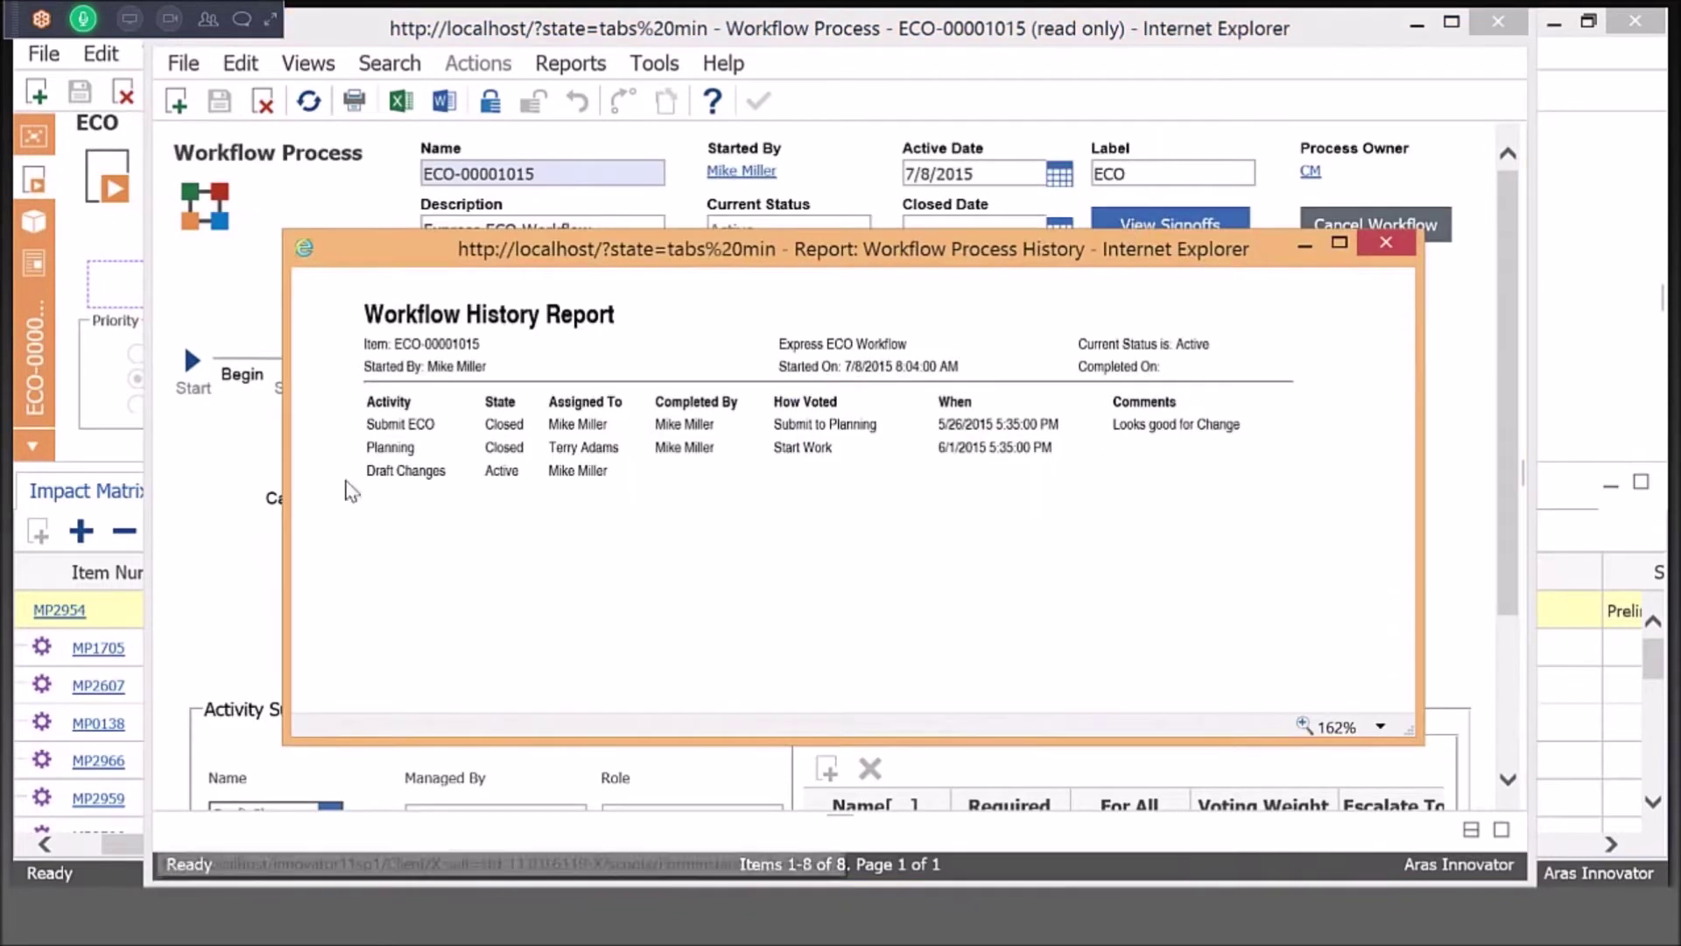
pyautogui.click(1388, 241)
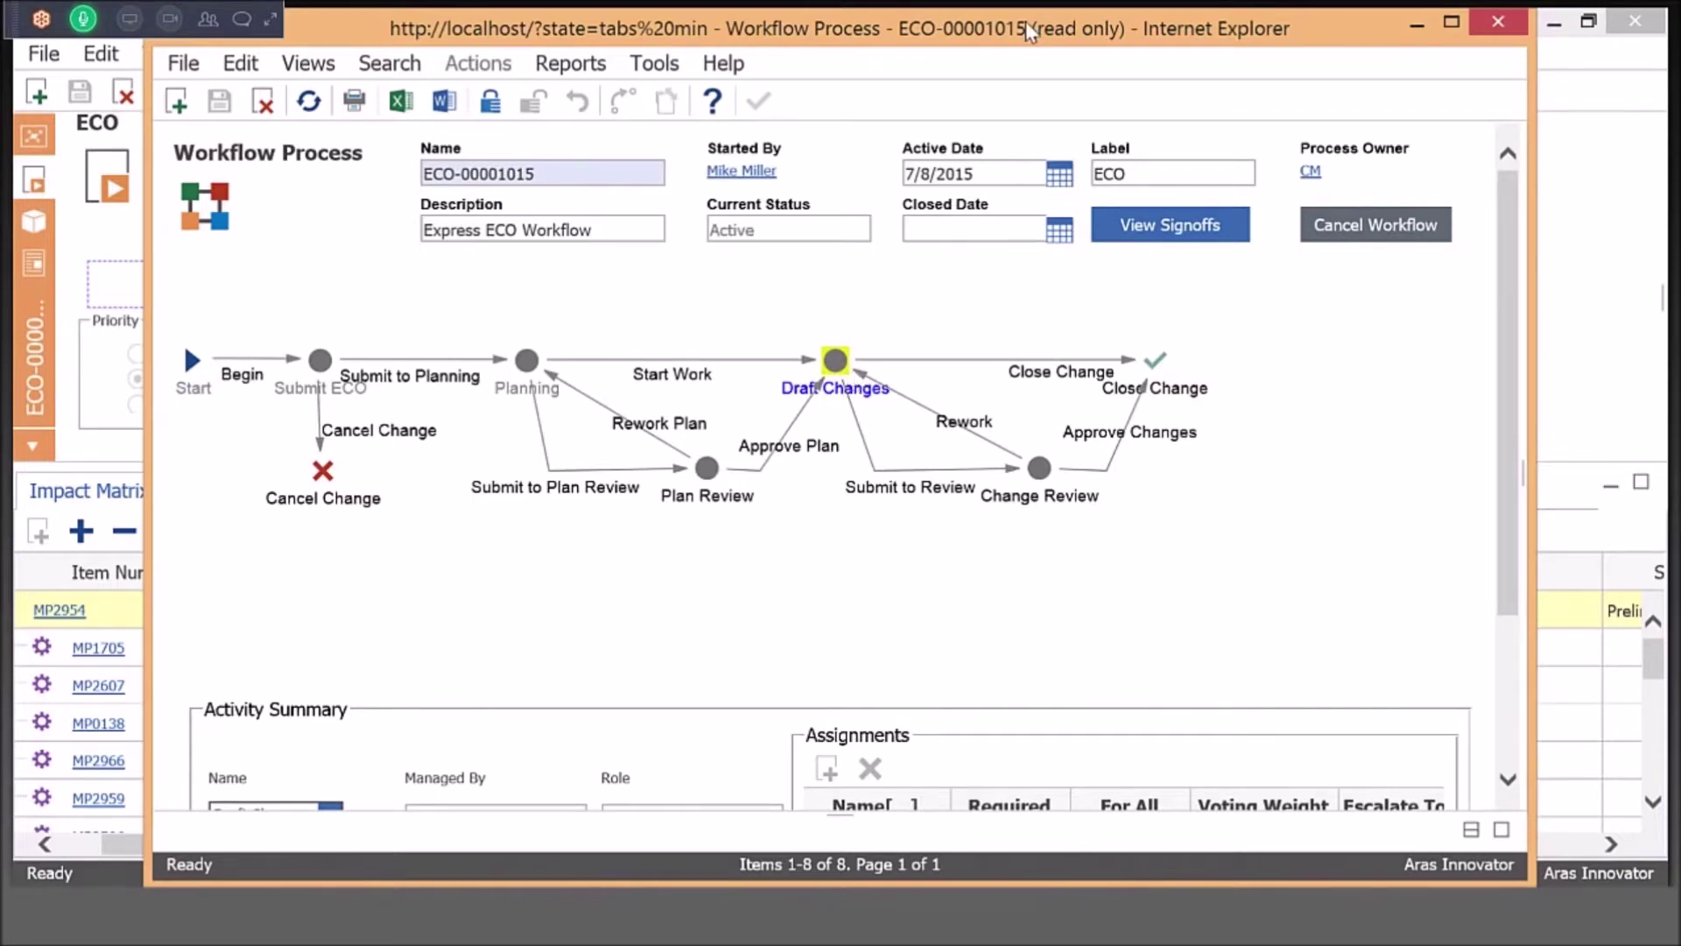
pyautogui.moveTo(1026, 21); pyautogui.dragTo(990, 52)
pyautogui.moveTo(1290, 74); pyautogui.dragTo(1276, 97)
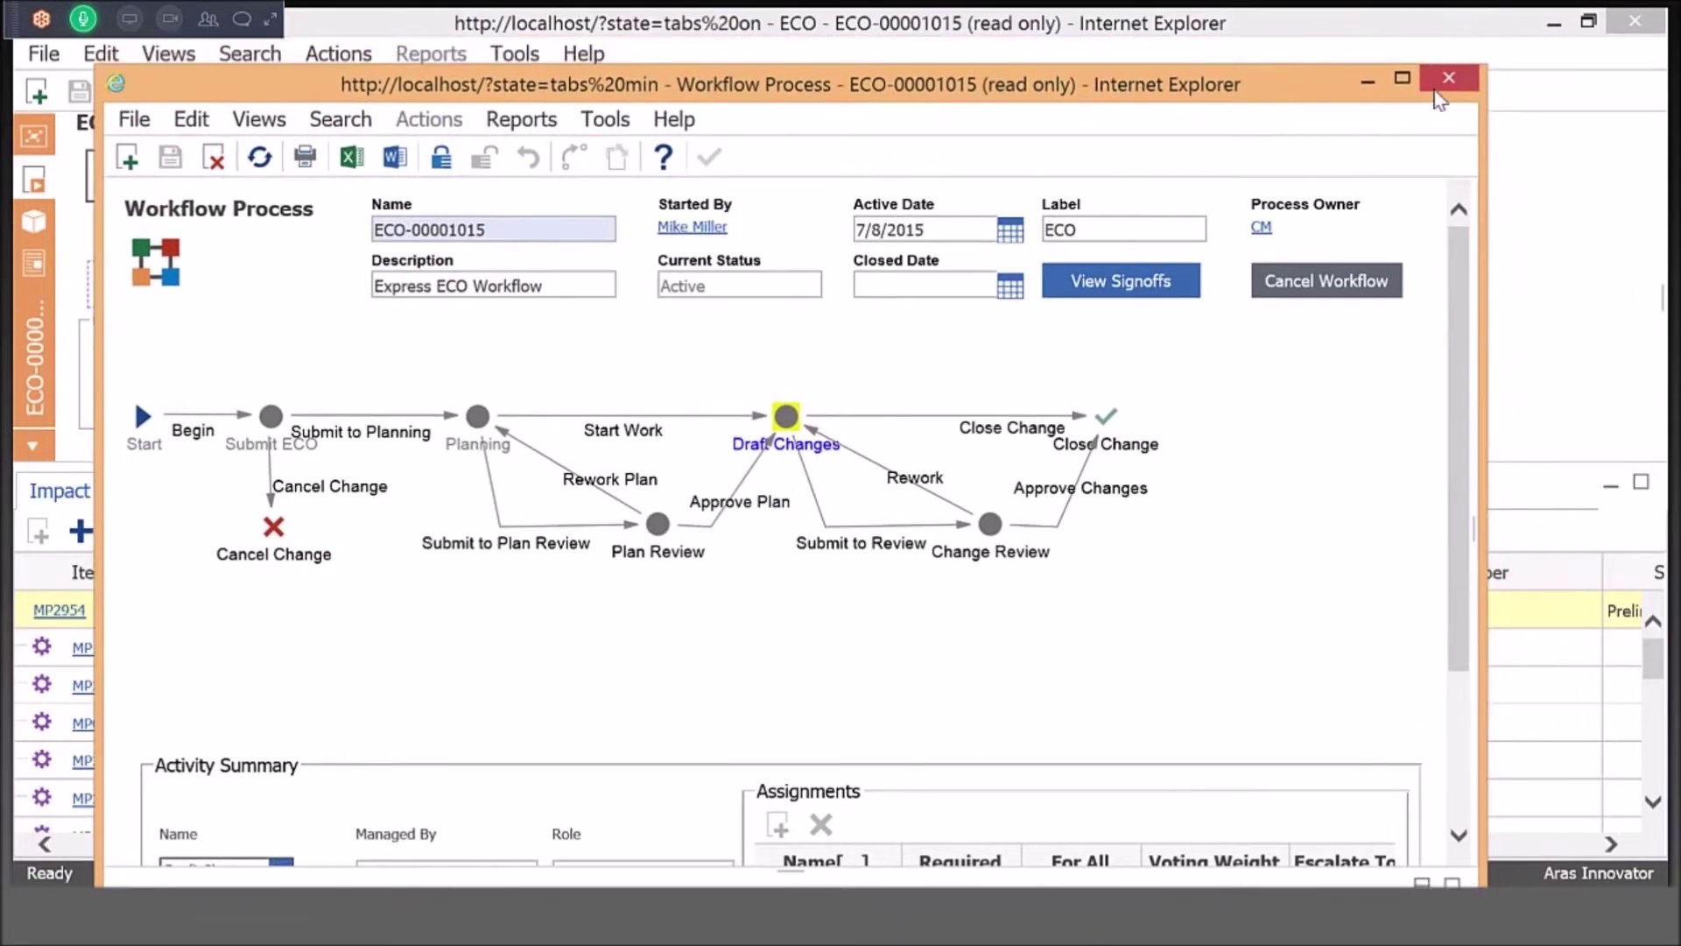
pyautogui.click(1440, 83)
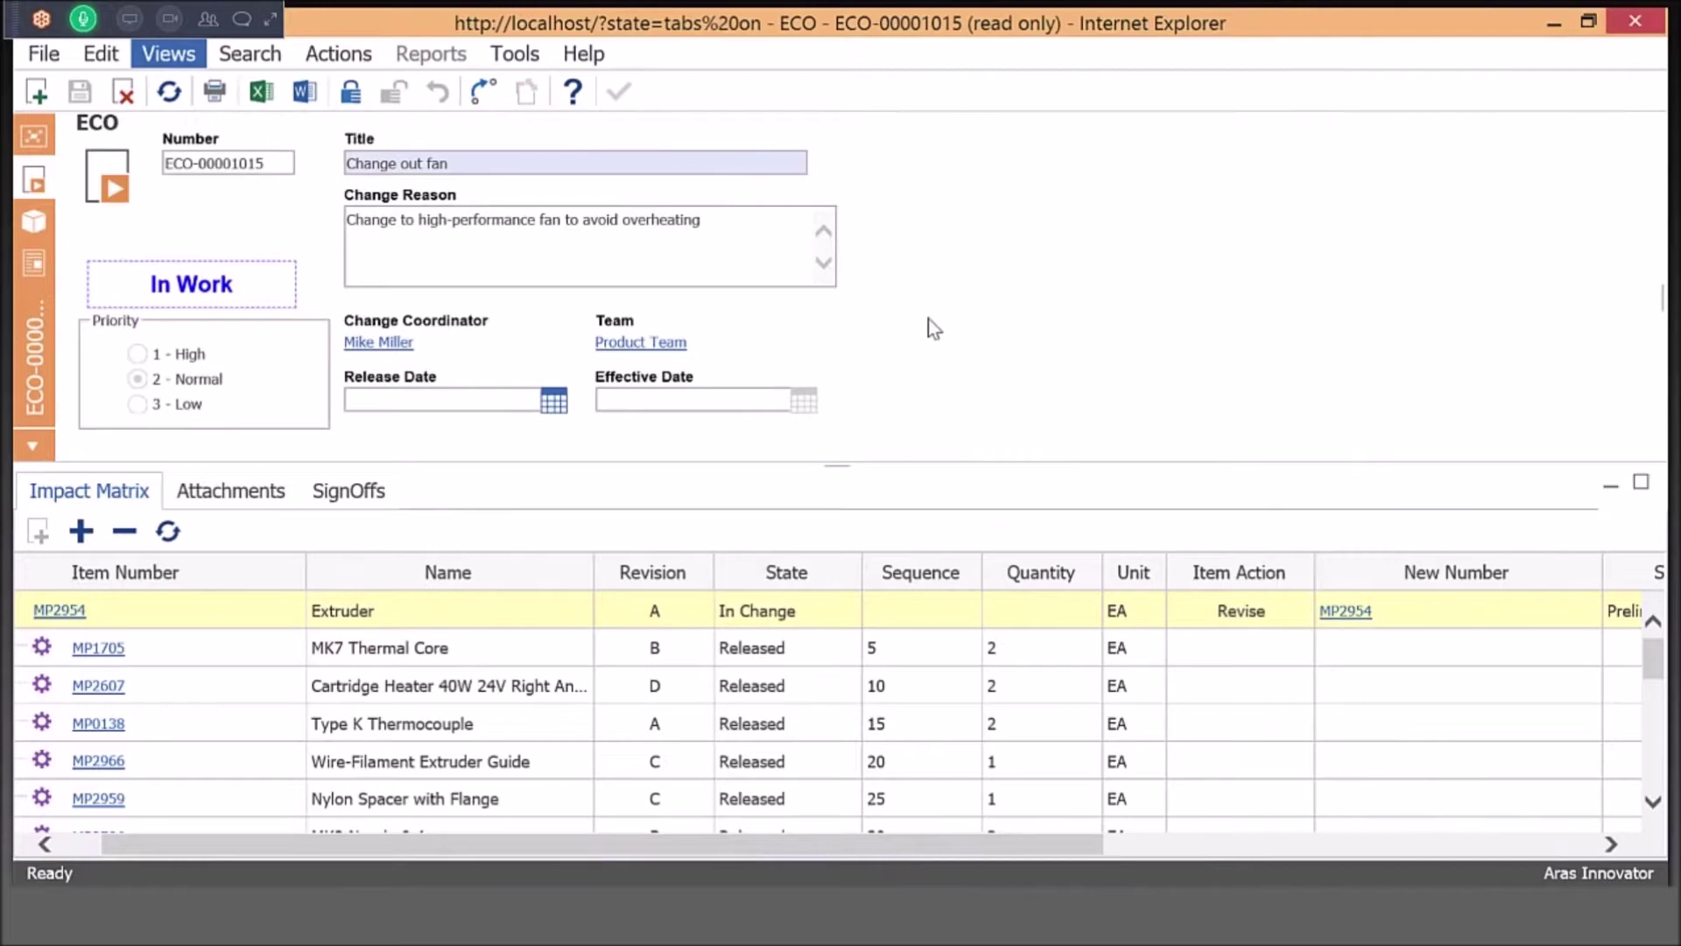
# Step: Close the ECO and part windows to return to the main window, and open My InBasket
pyautogui.moveTo(1648, 23)
pyautogui.click(1648, 24)
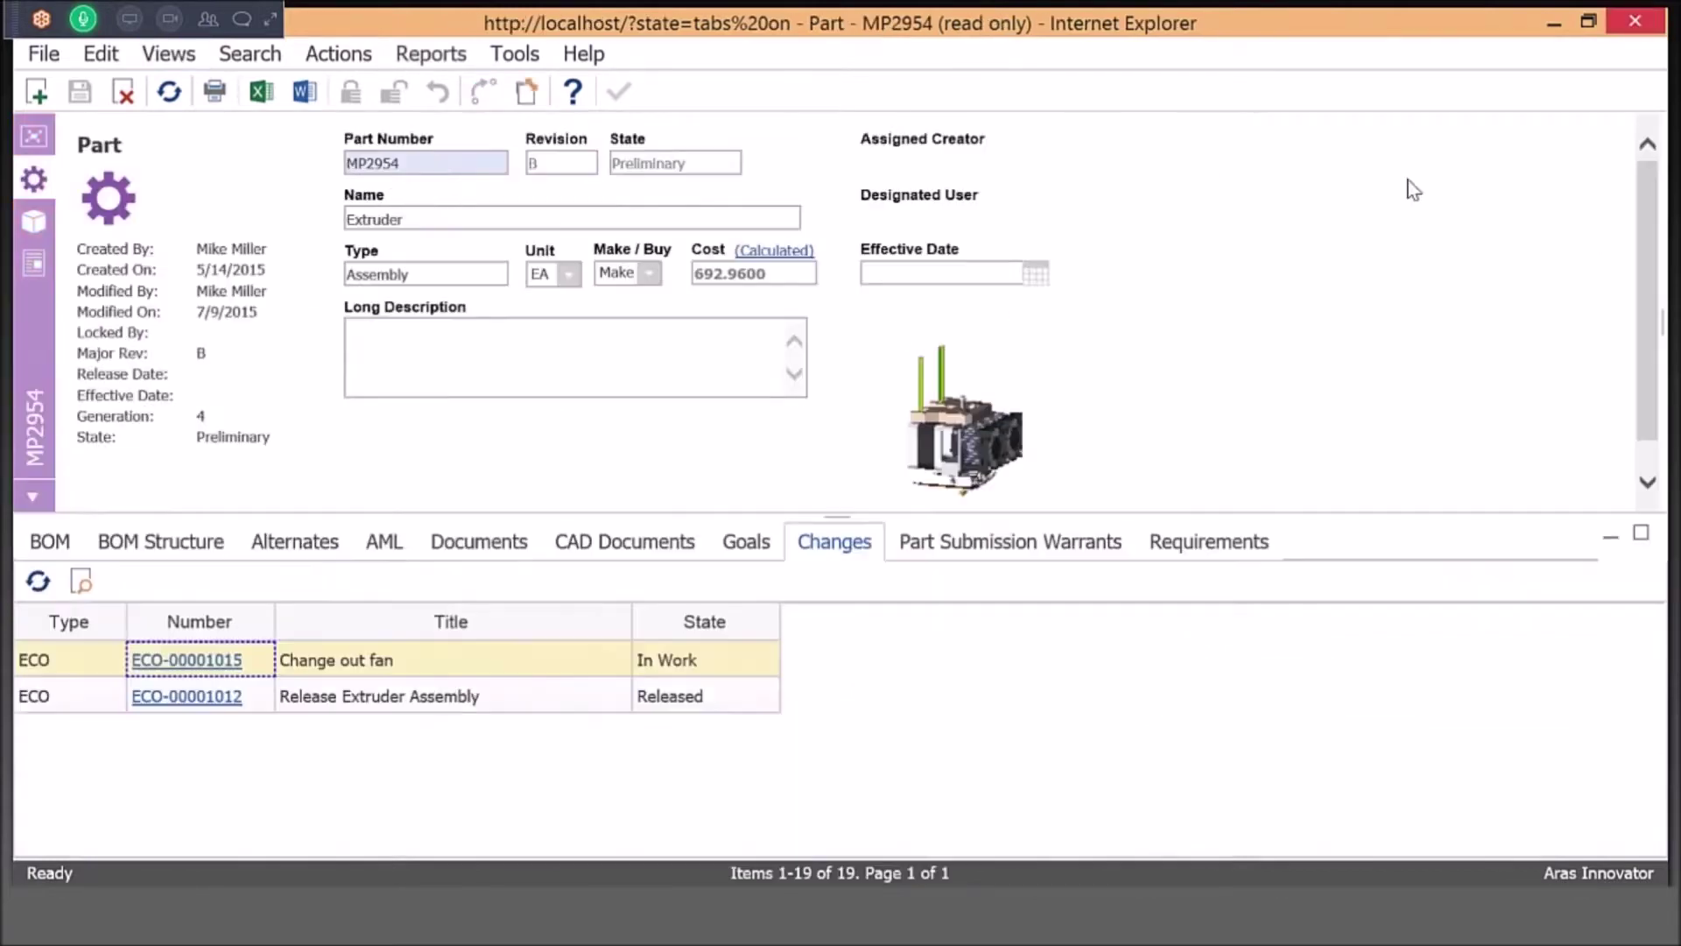
pyautogui.click(1648, 24)
pyautogui.click(1638, 21)
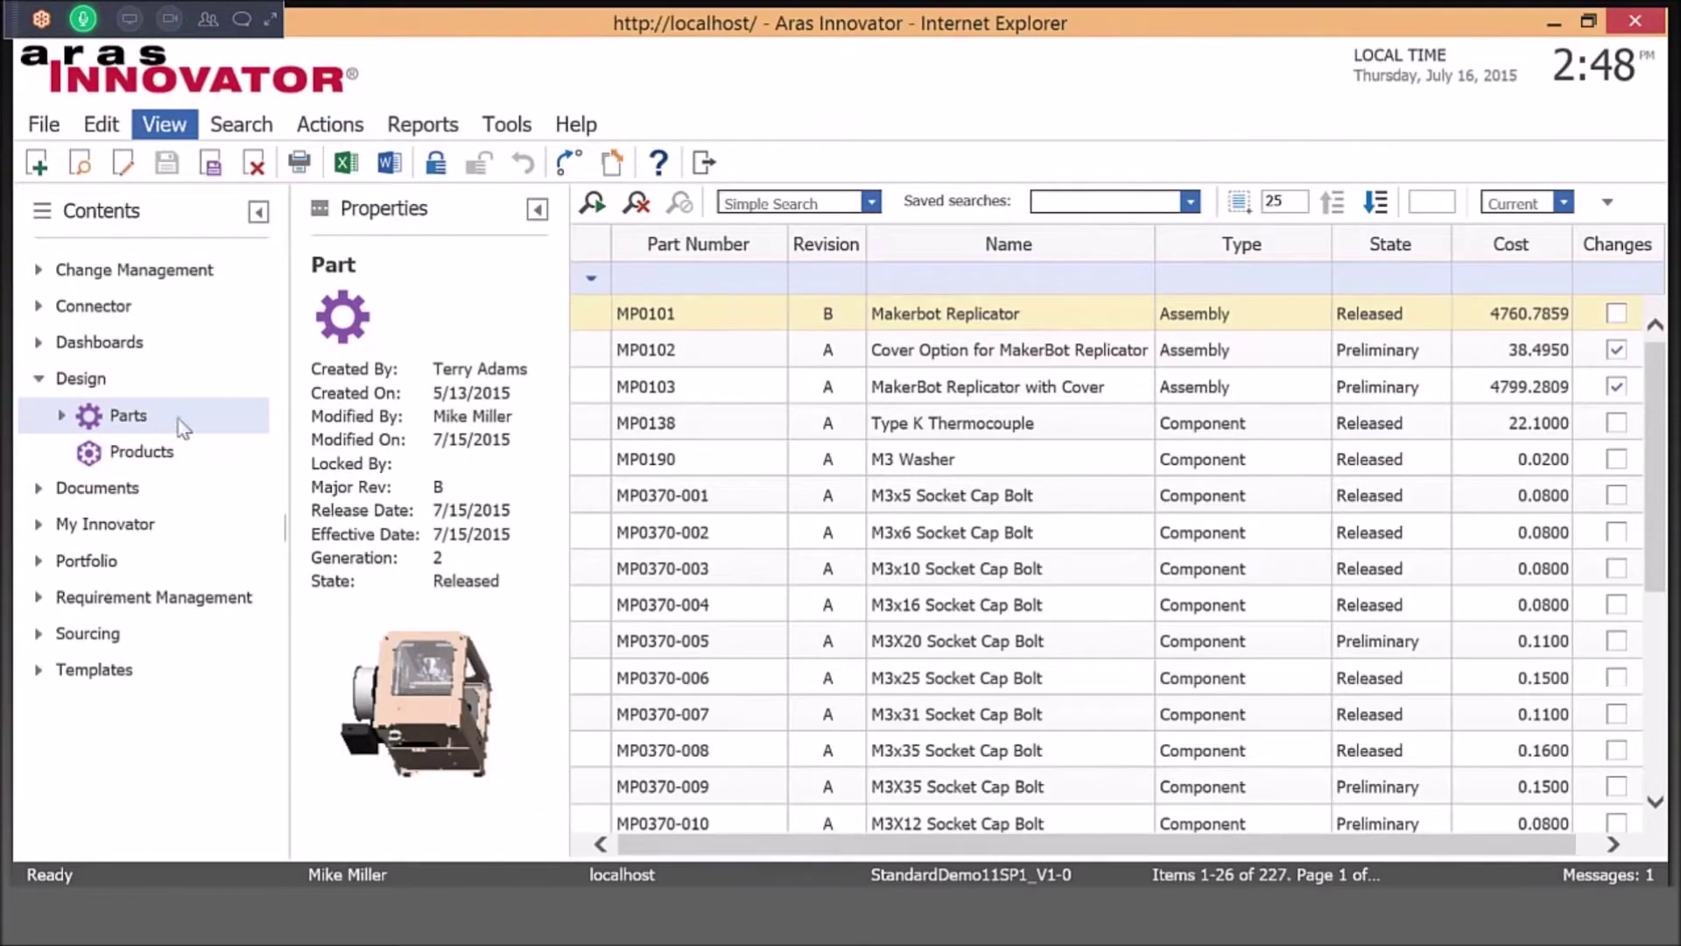
pyautogui.click(39, 523)
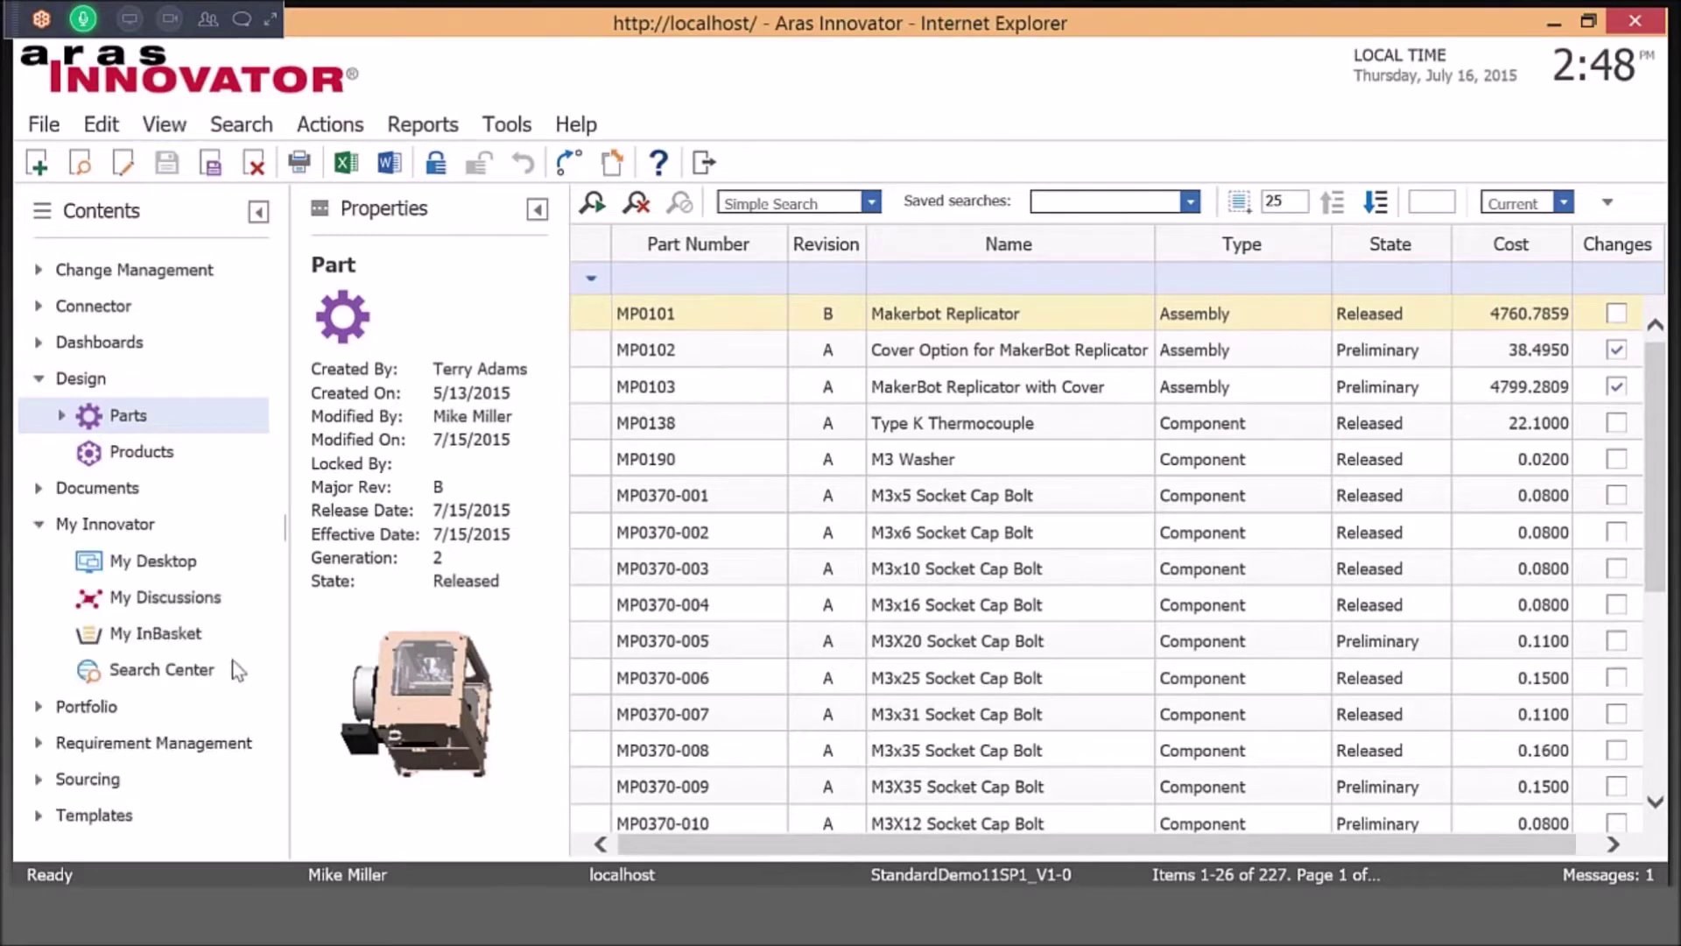
pyautogui.click(182, 637)
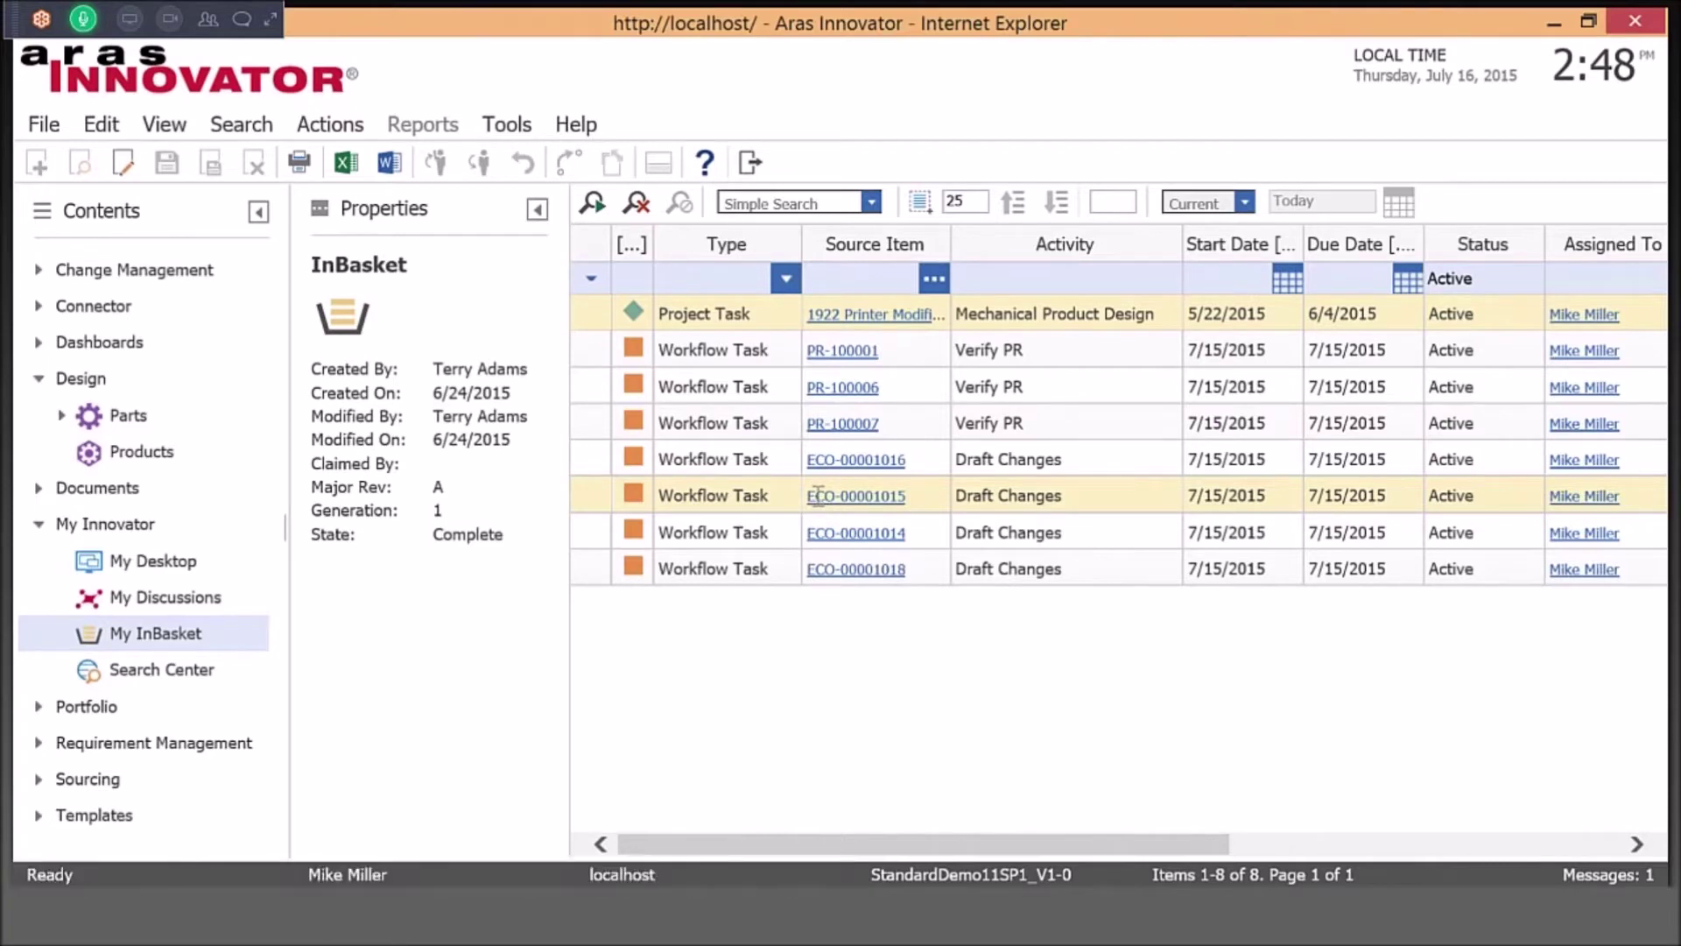
# Step: Open the Draft Changes workflow task for ECO-00001015 and mark all three of its tasks as complete
pyautogui.click(736, 495)
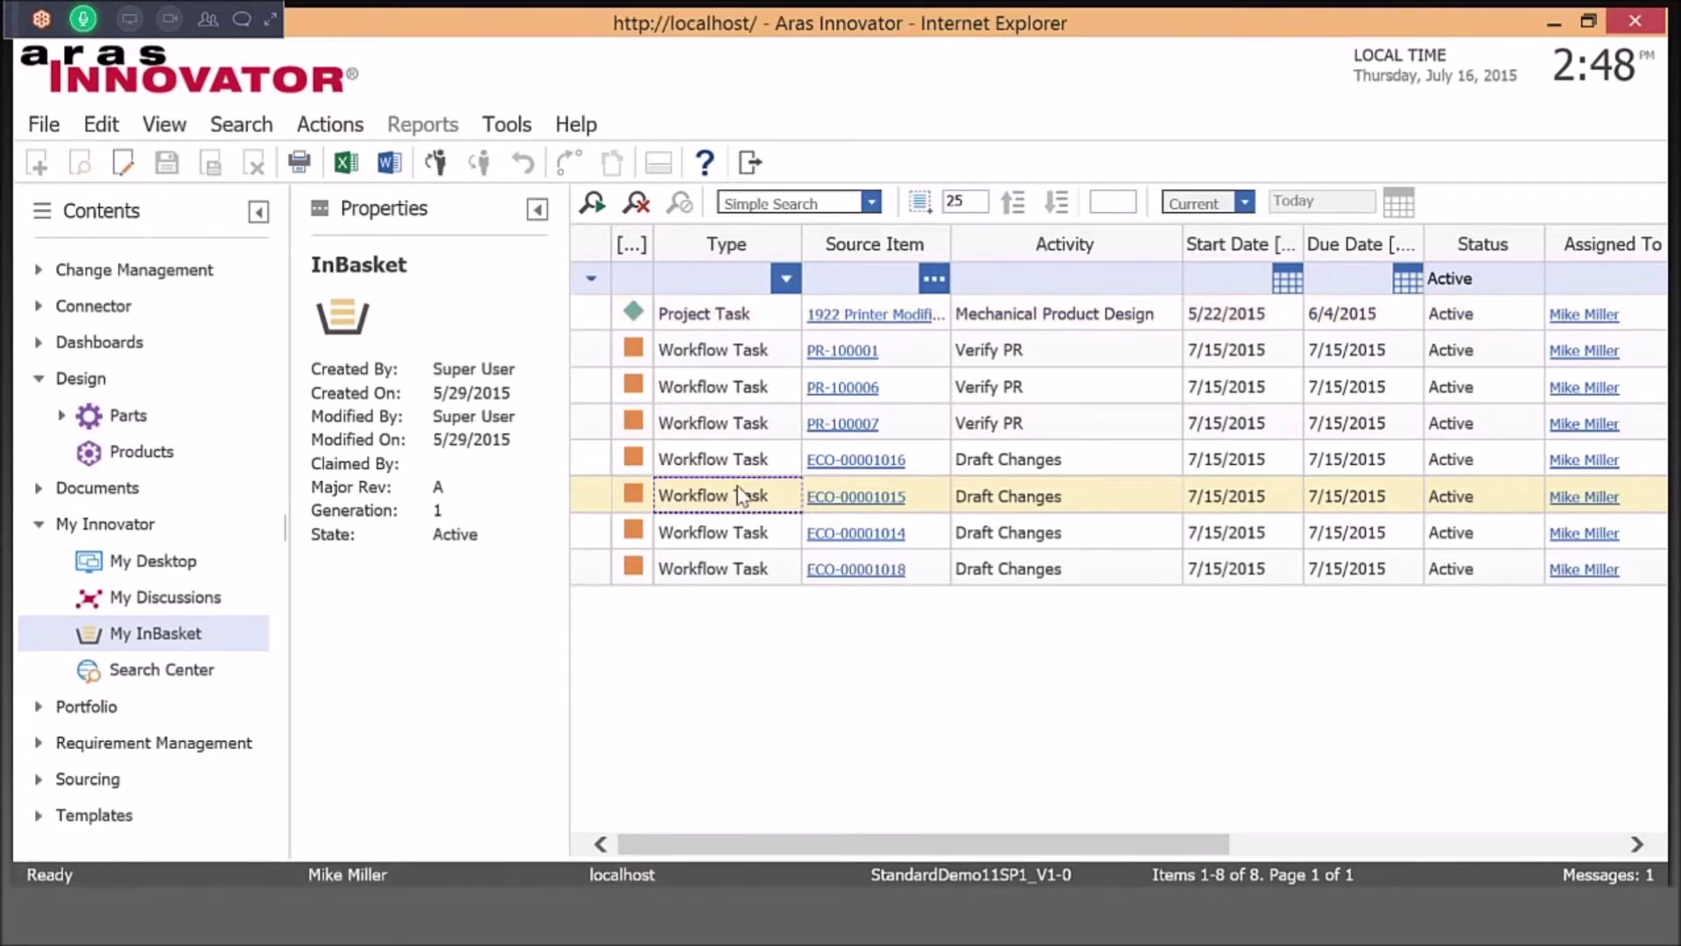
pyautogui.doubleClick(739, 495)
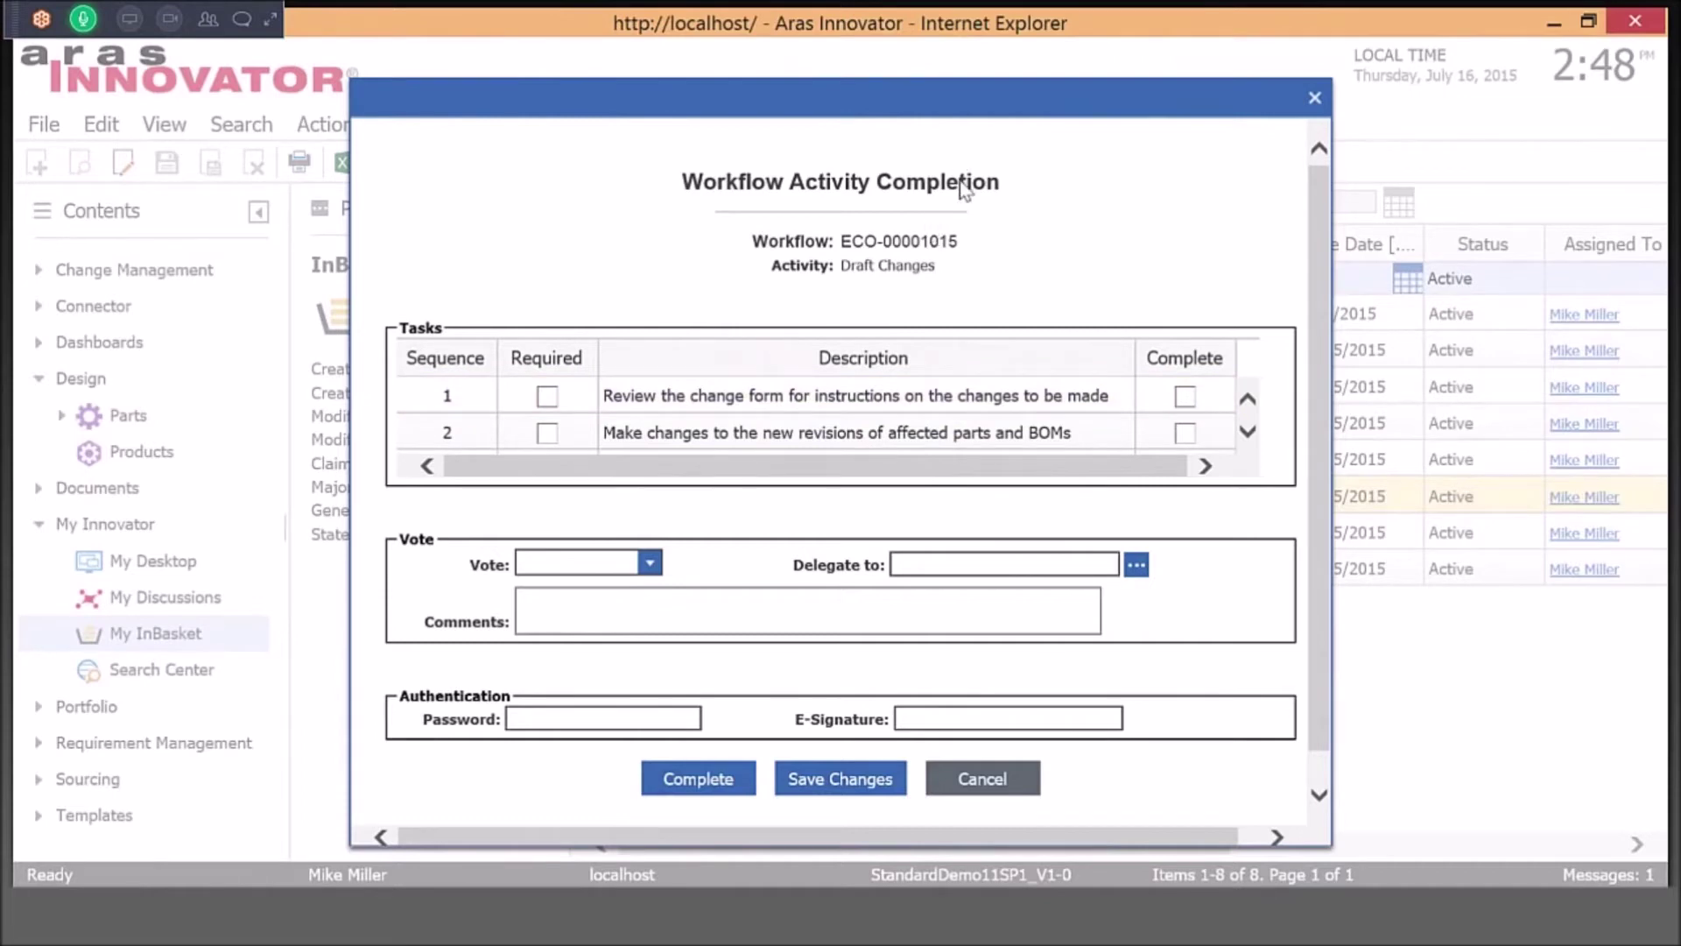
pyautogui.click(1184, 399)
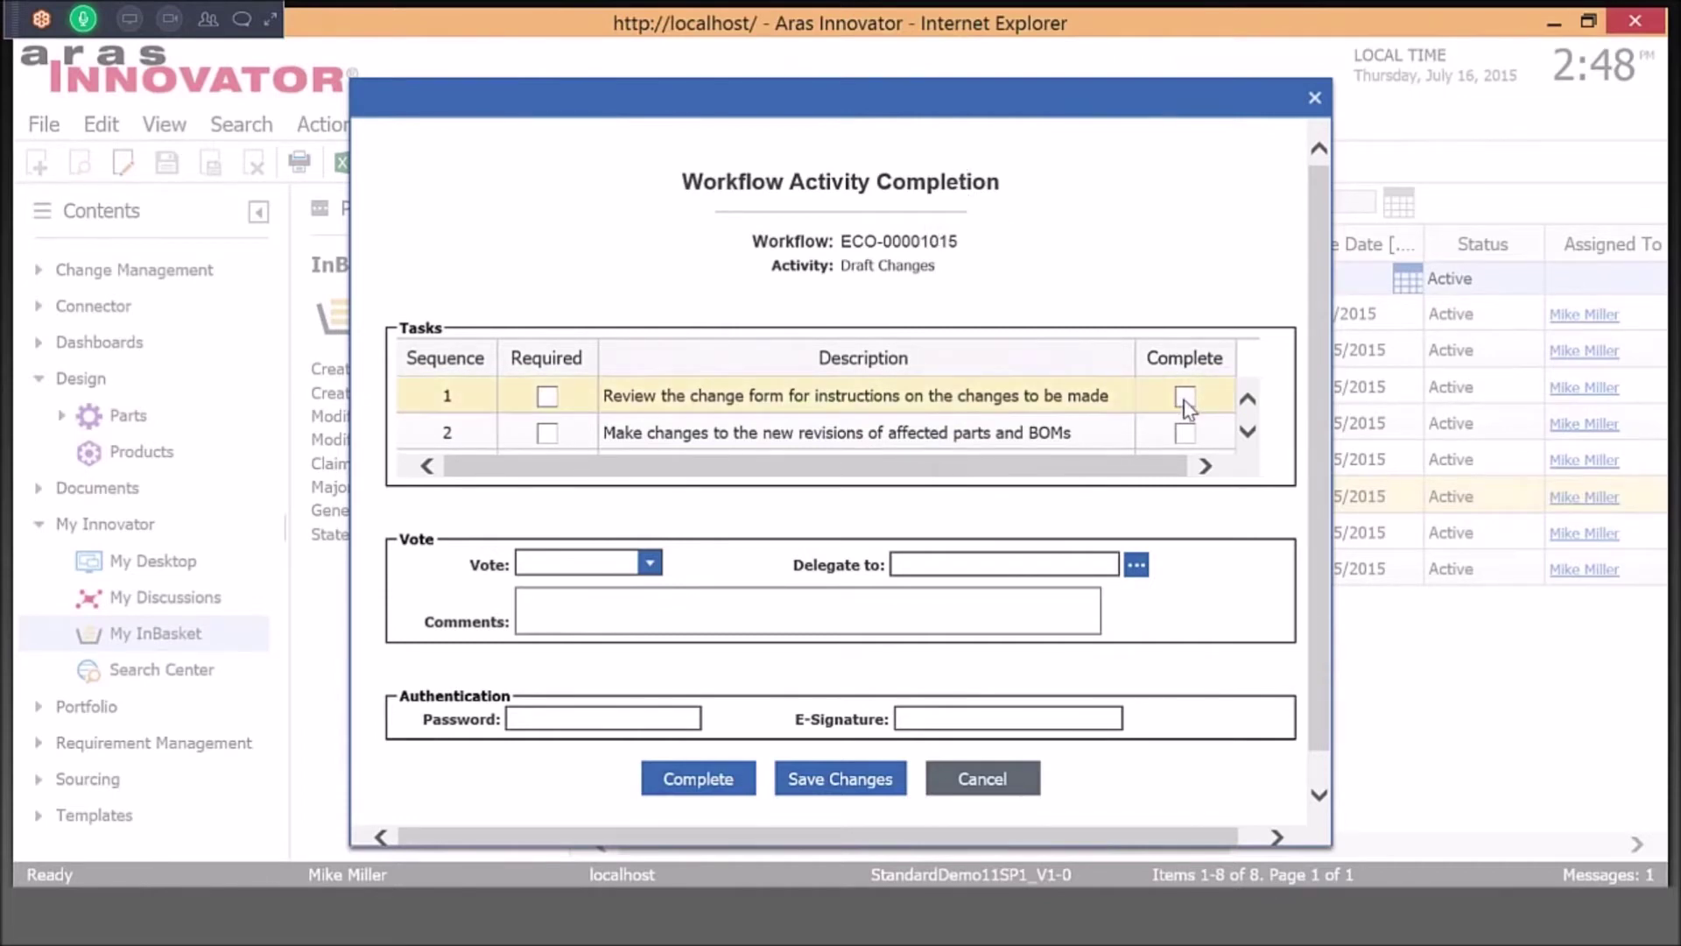
pyautogui.click(1186, 431)
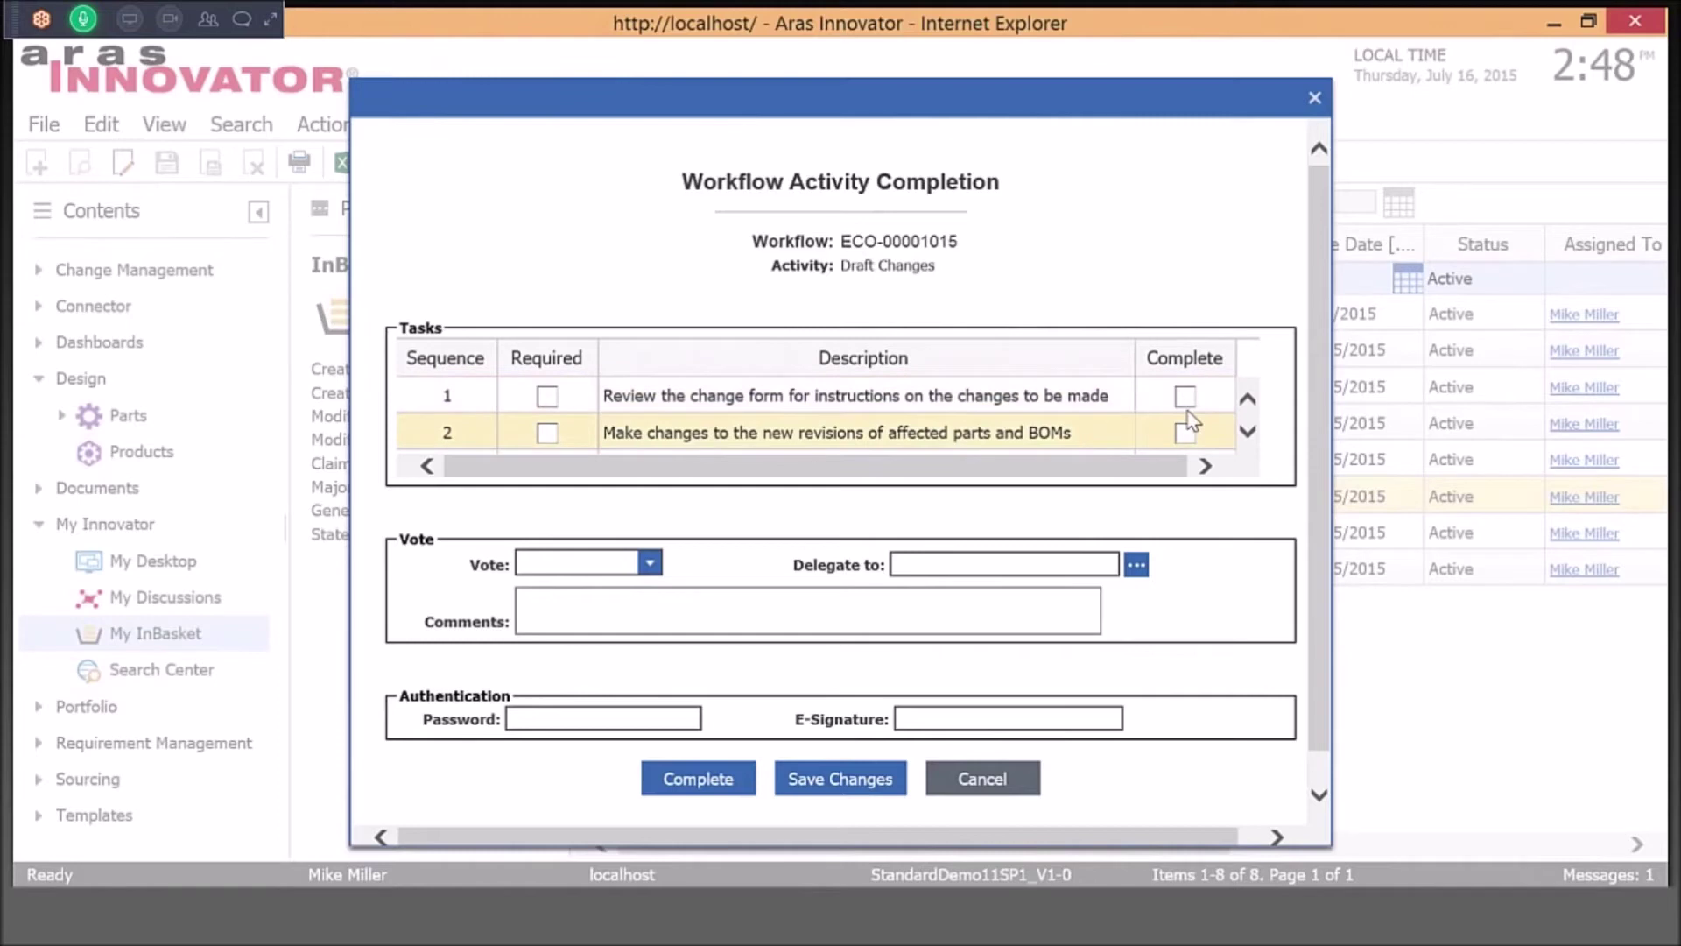
pyautogui.click(1184, 397)
pyautogui.click(1185, 432)
pyautogui.click(1248, 431)
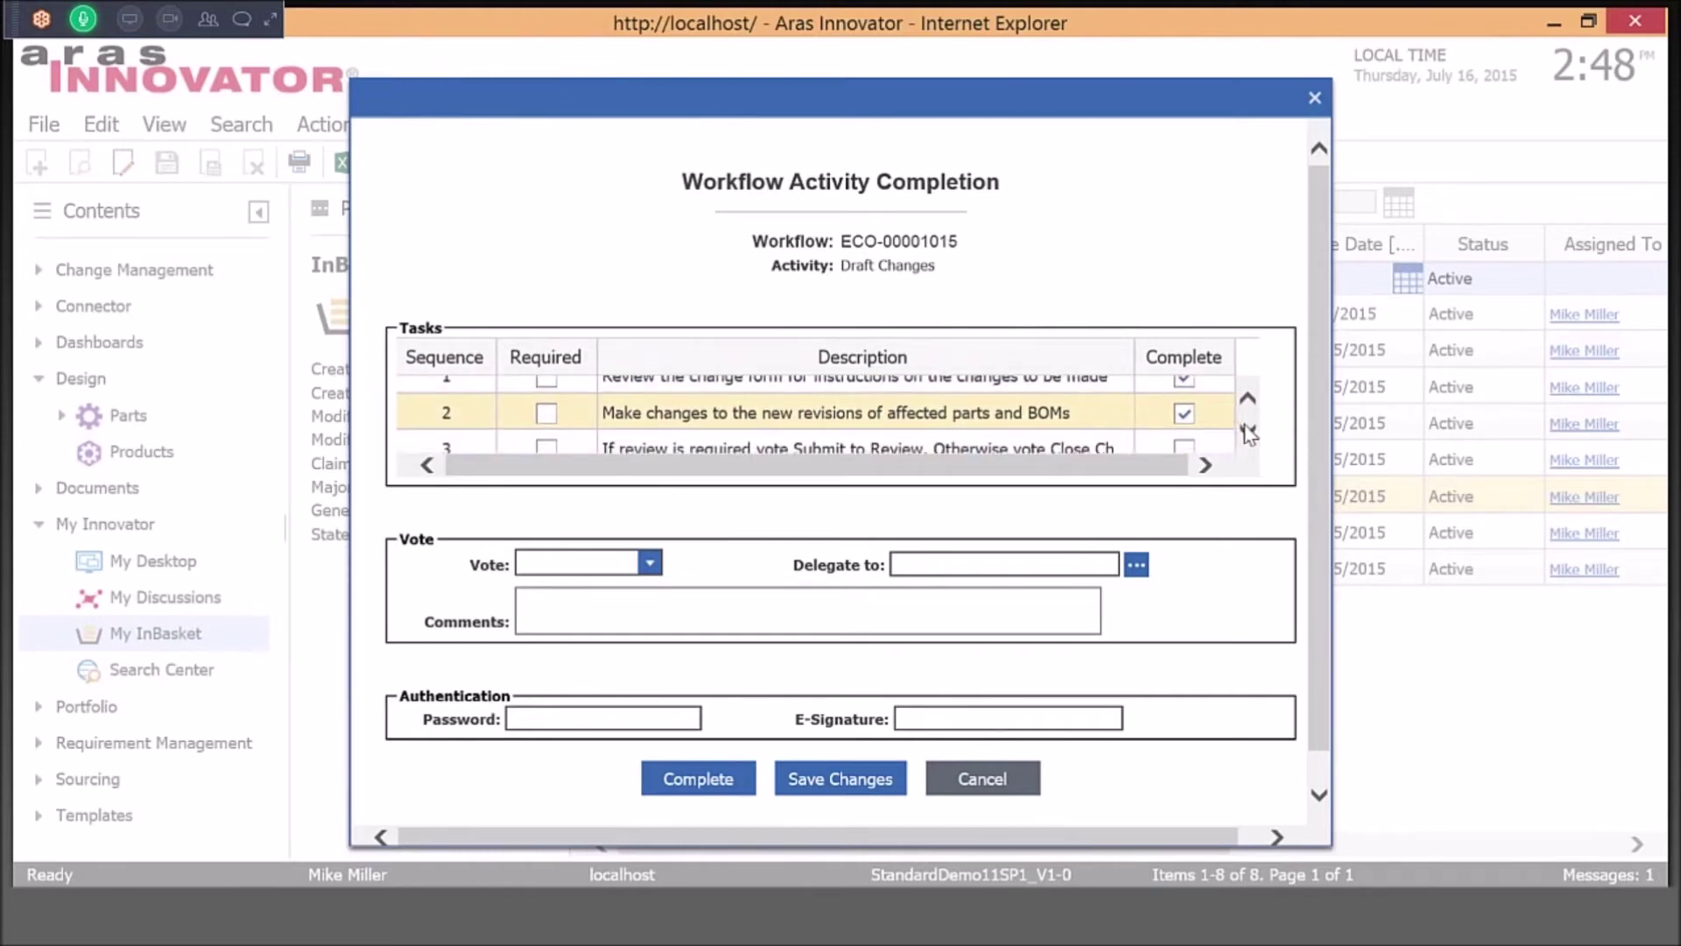
pyautogui.click(1185, 437)
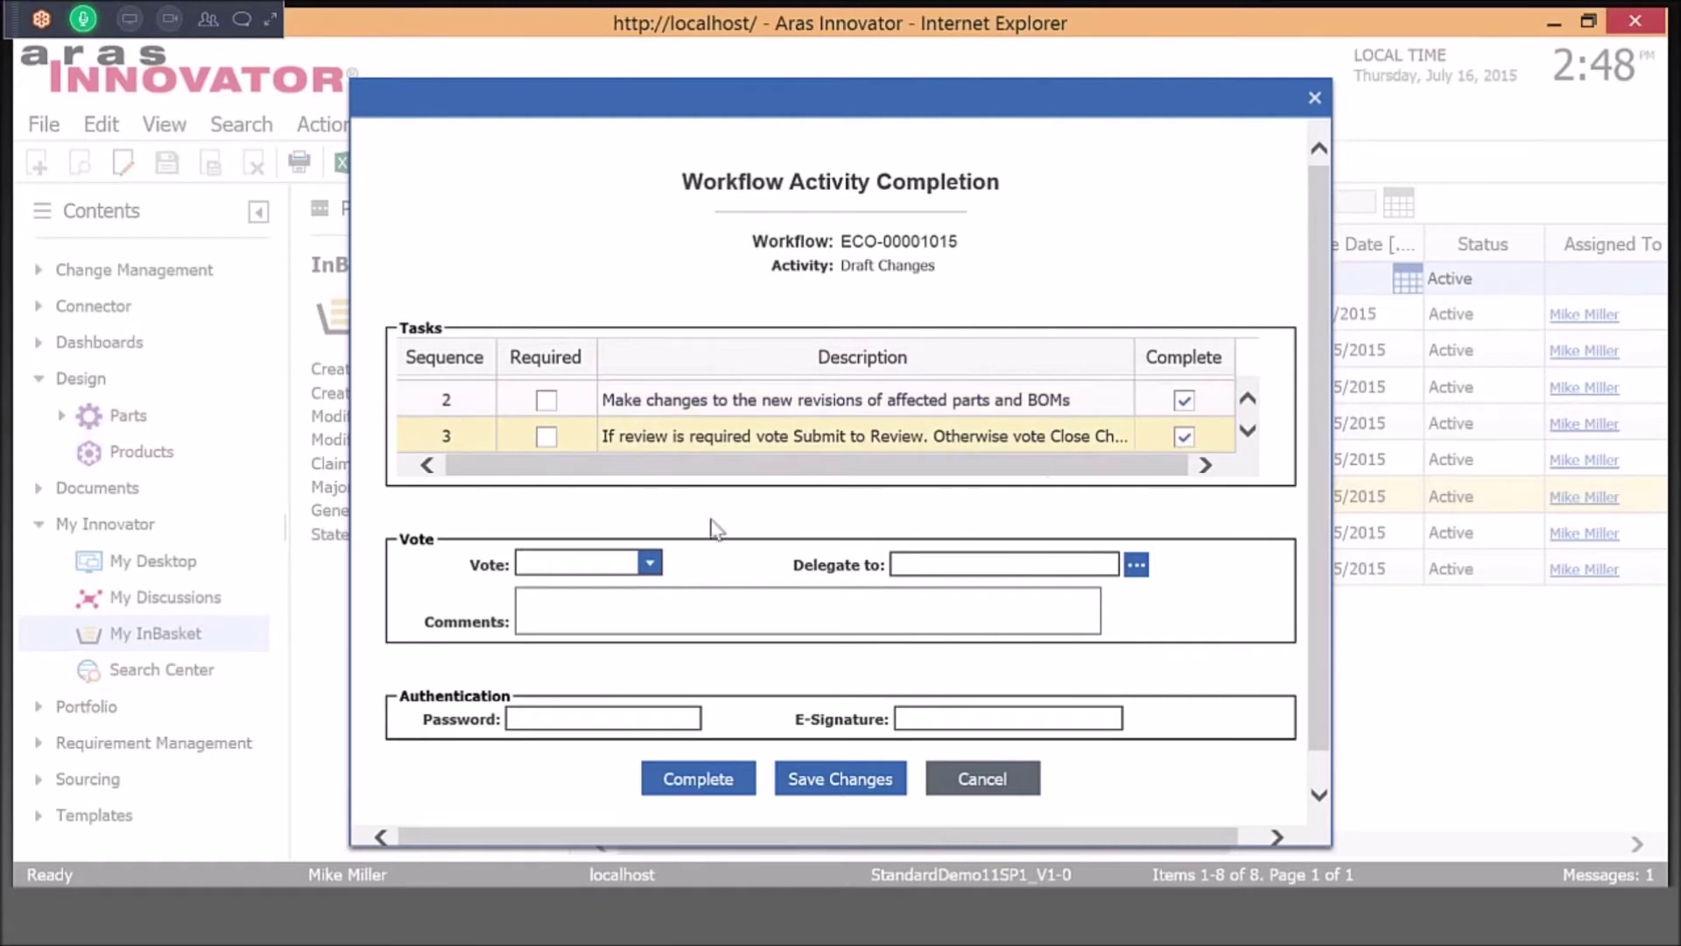
# Step: Vote Close Change with the comment "Looks good", enter the account password for authentication, and complete the workflow activity
pyautogui.click(652, 568)
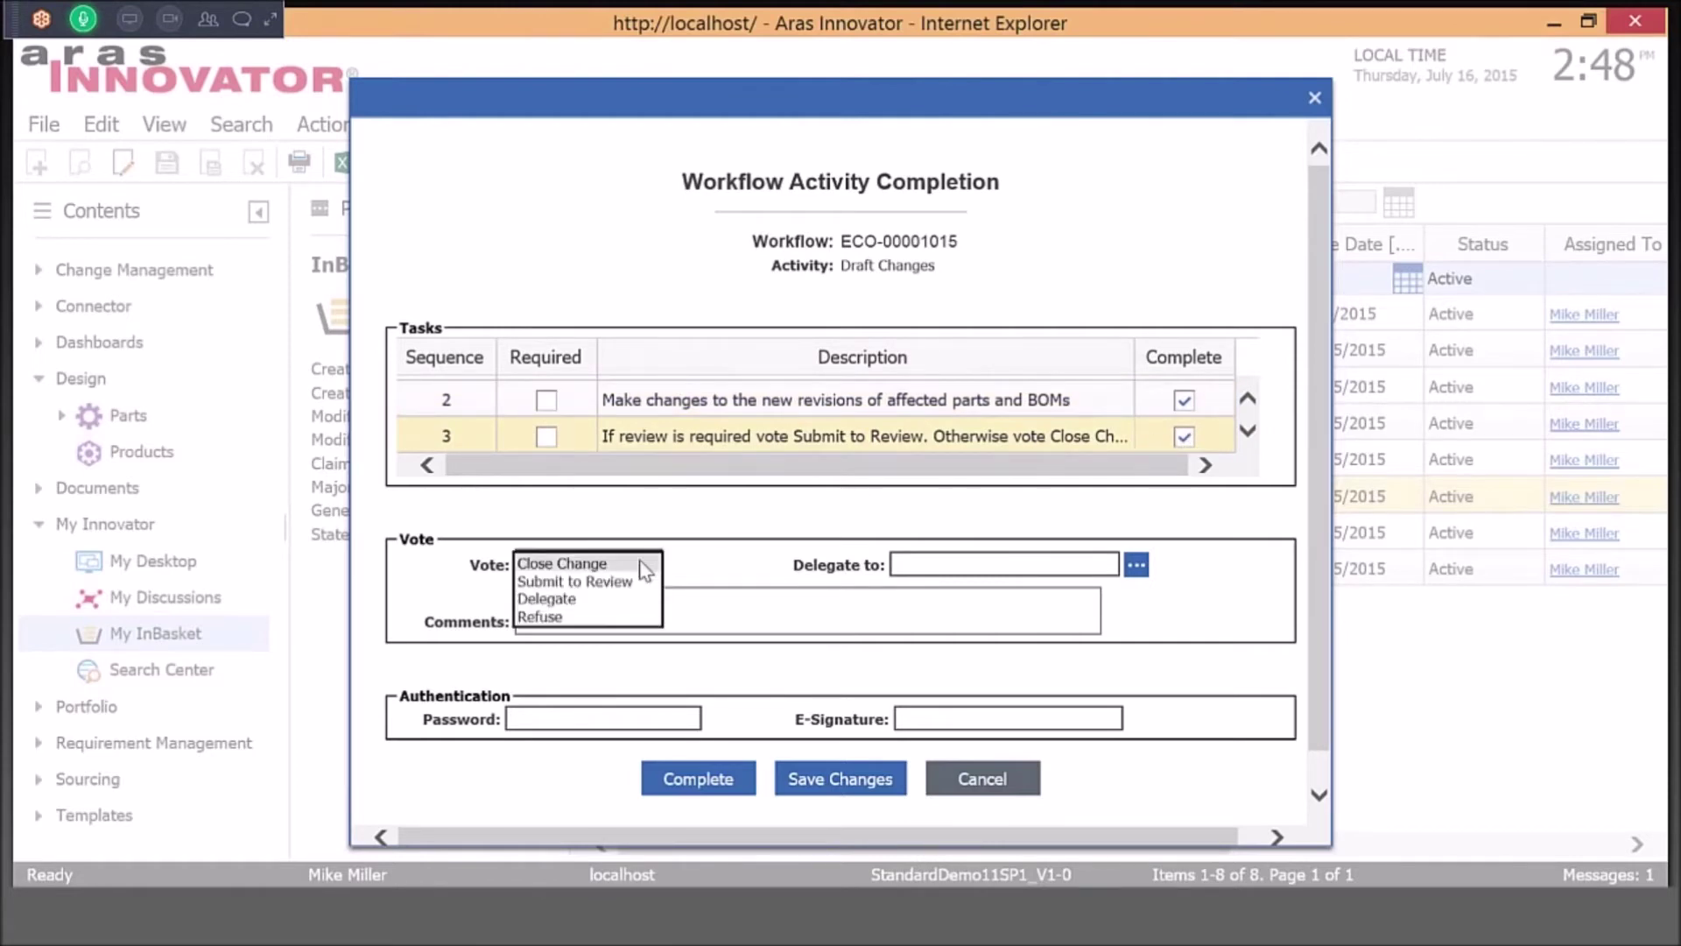
pyautogui.click(642, 565)
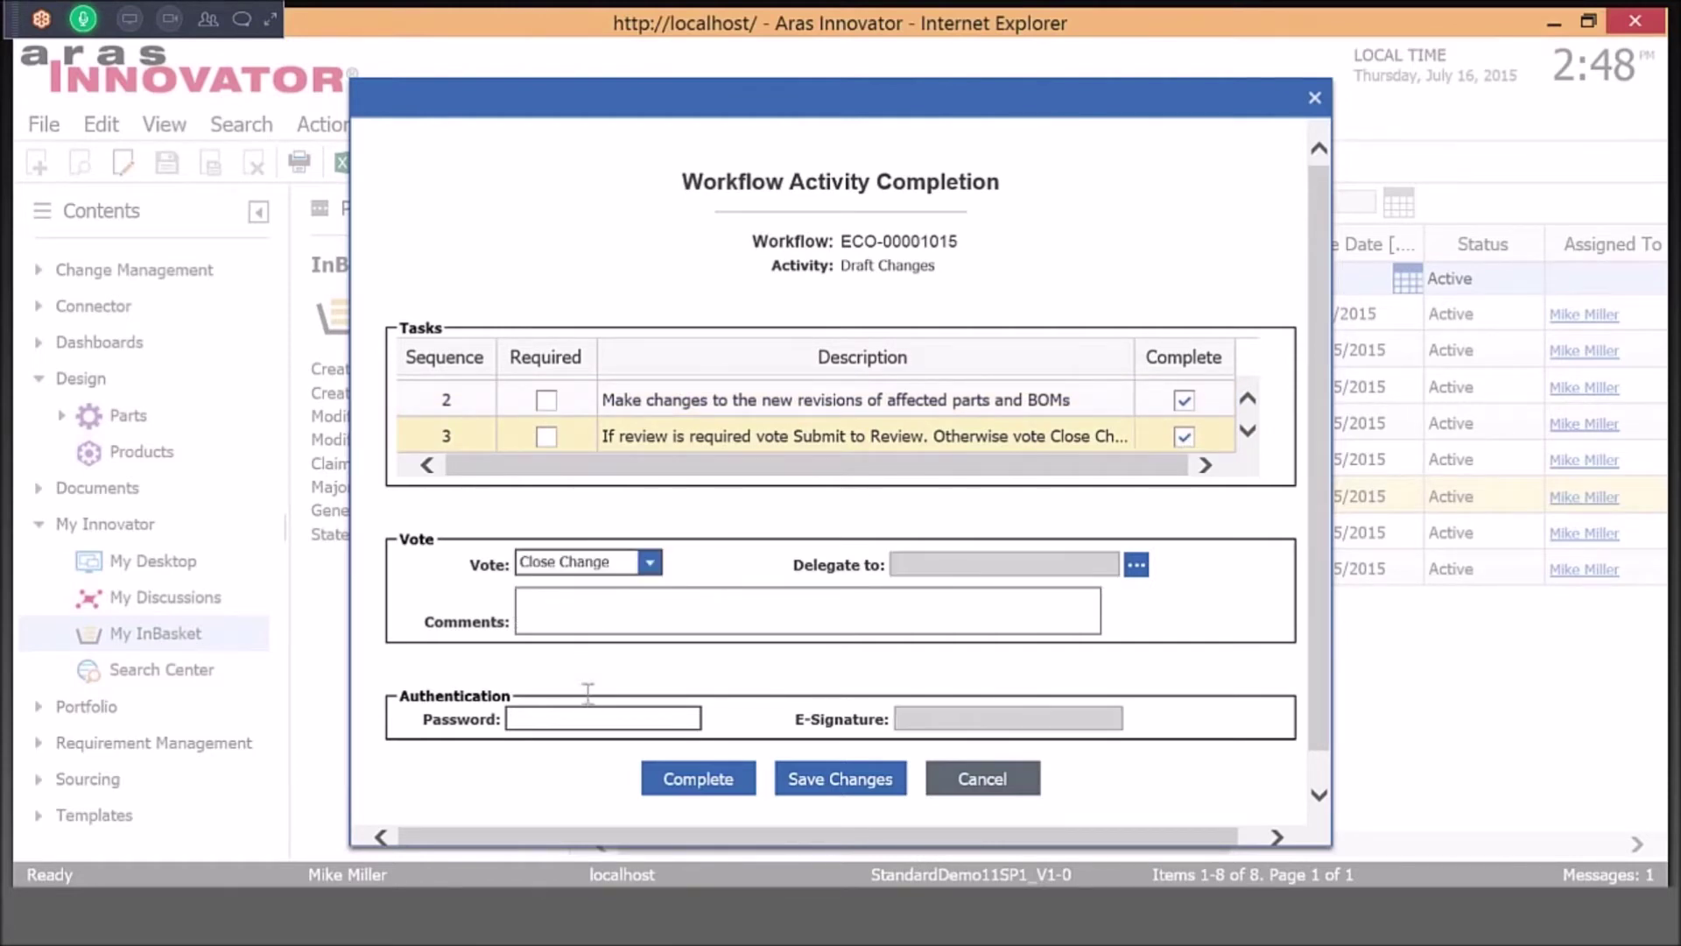
pyautogui.click(613, 721)
pyautogui.click(569, 607)
pyautogui.click(517, 718)
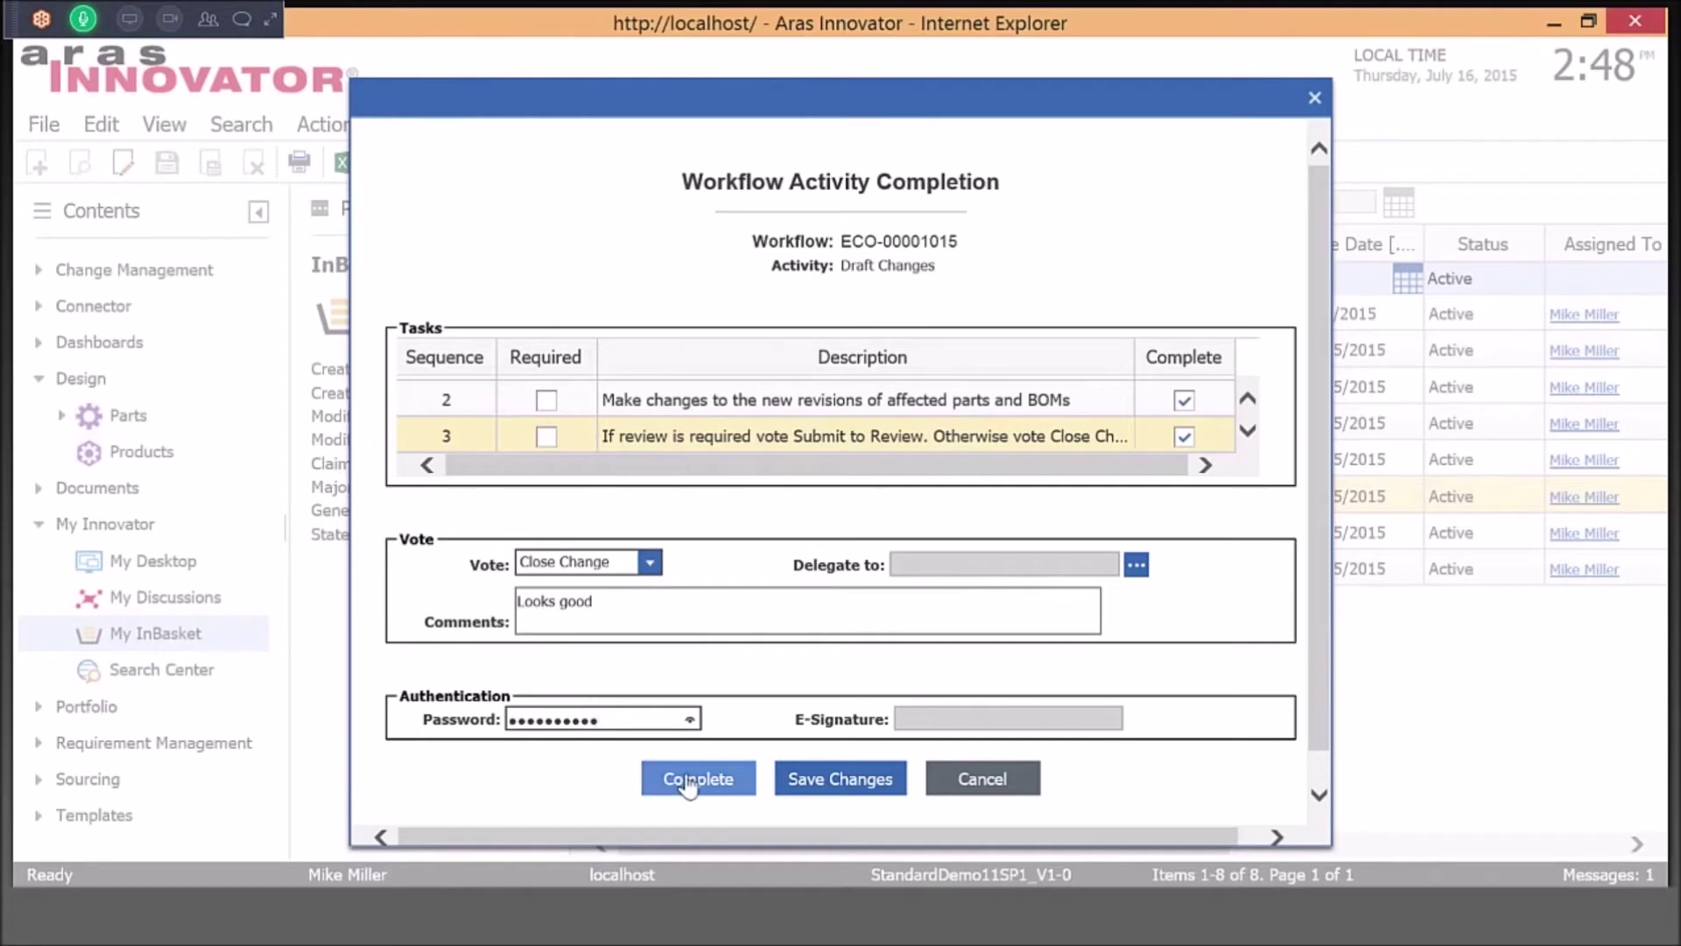
pyautogui.click(689, 785)
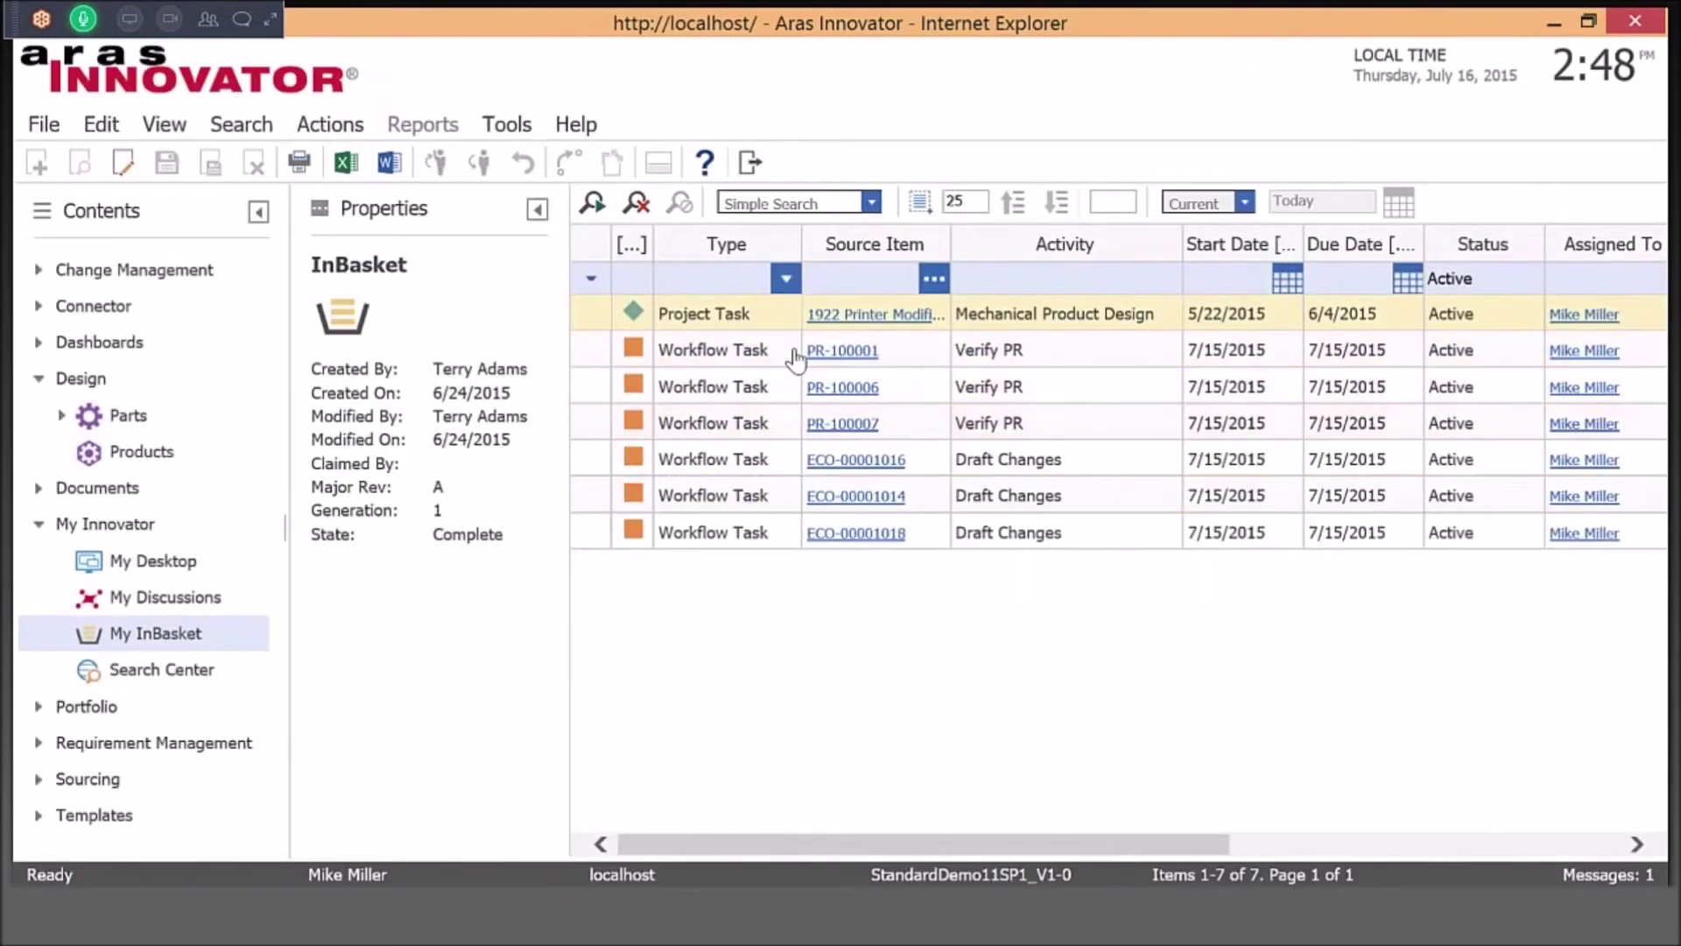
# Step: Search the parts for names matching "ext*" and open the Extruder assembly MP2954
pyautogui.click(123, 415)
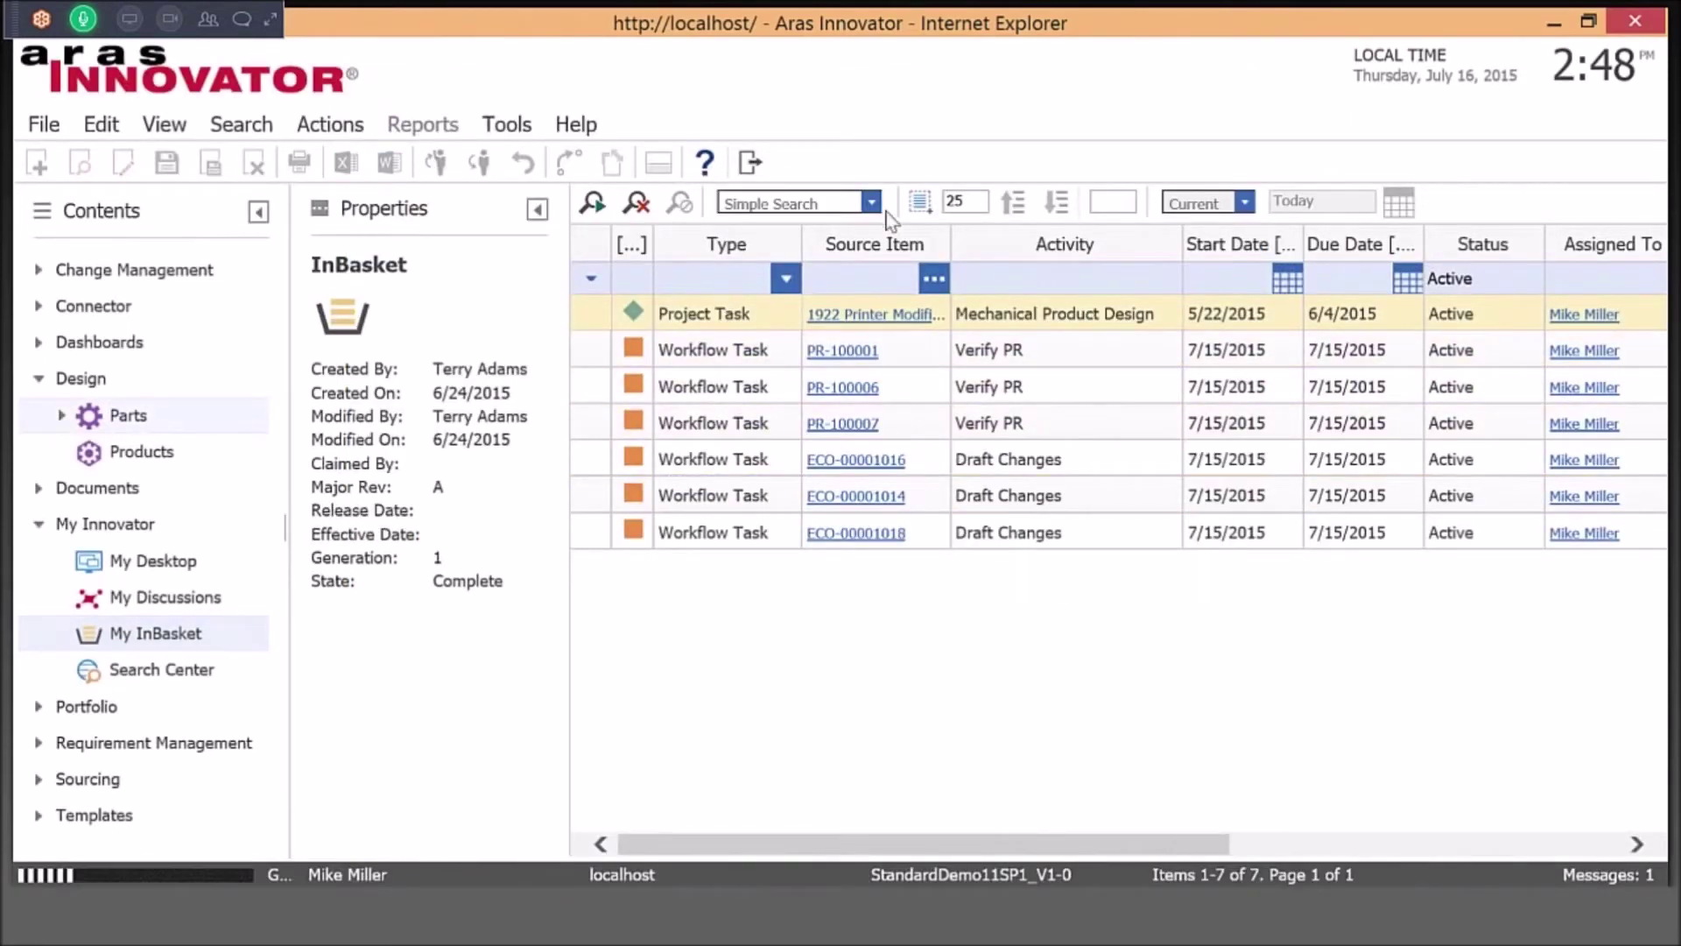
pyautogui.click(1026, 282)
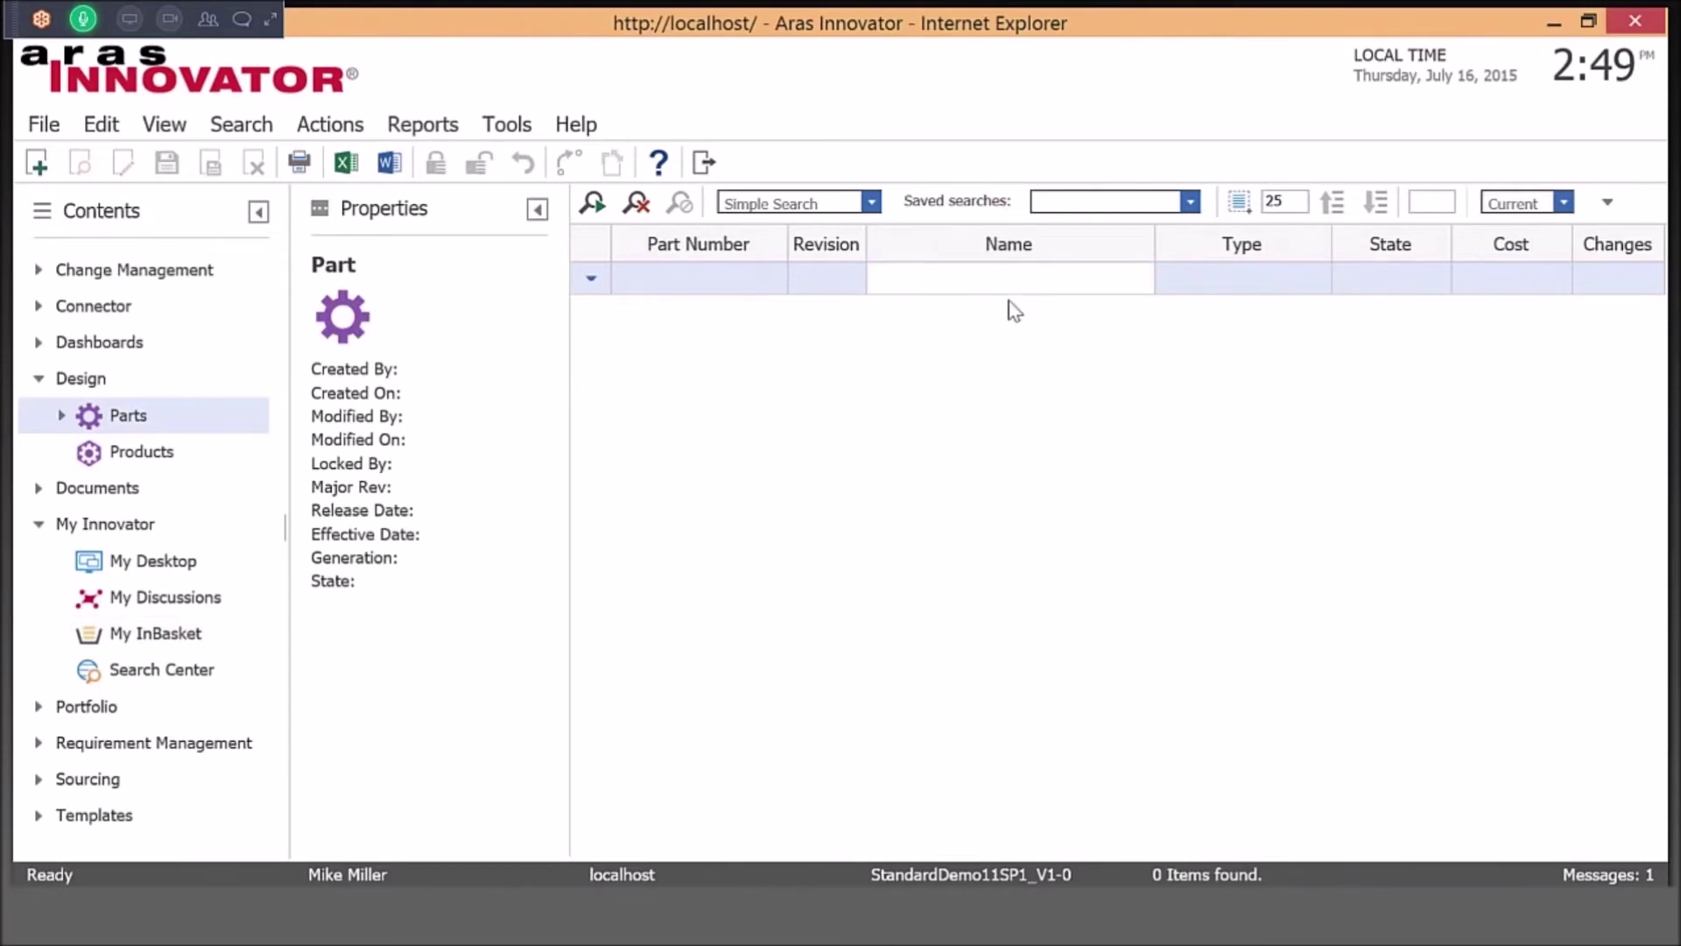
pyautogui.write('ext*')
pyautogui.press('Return')
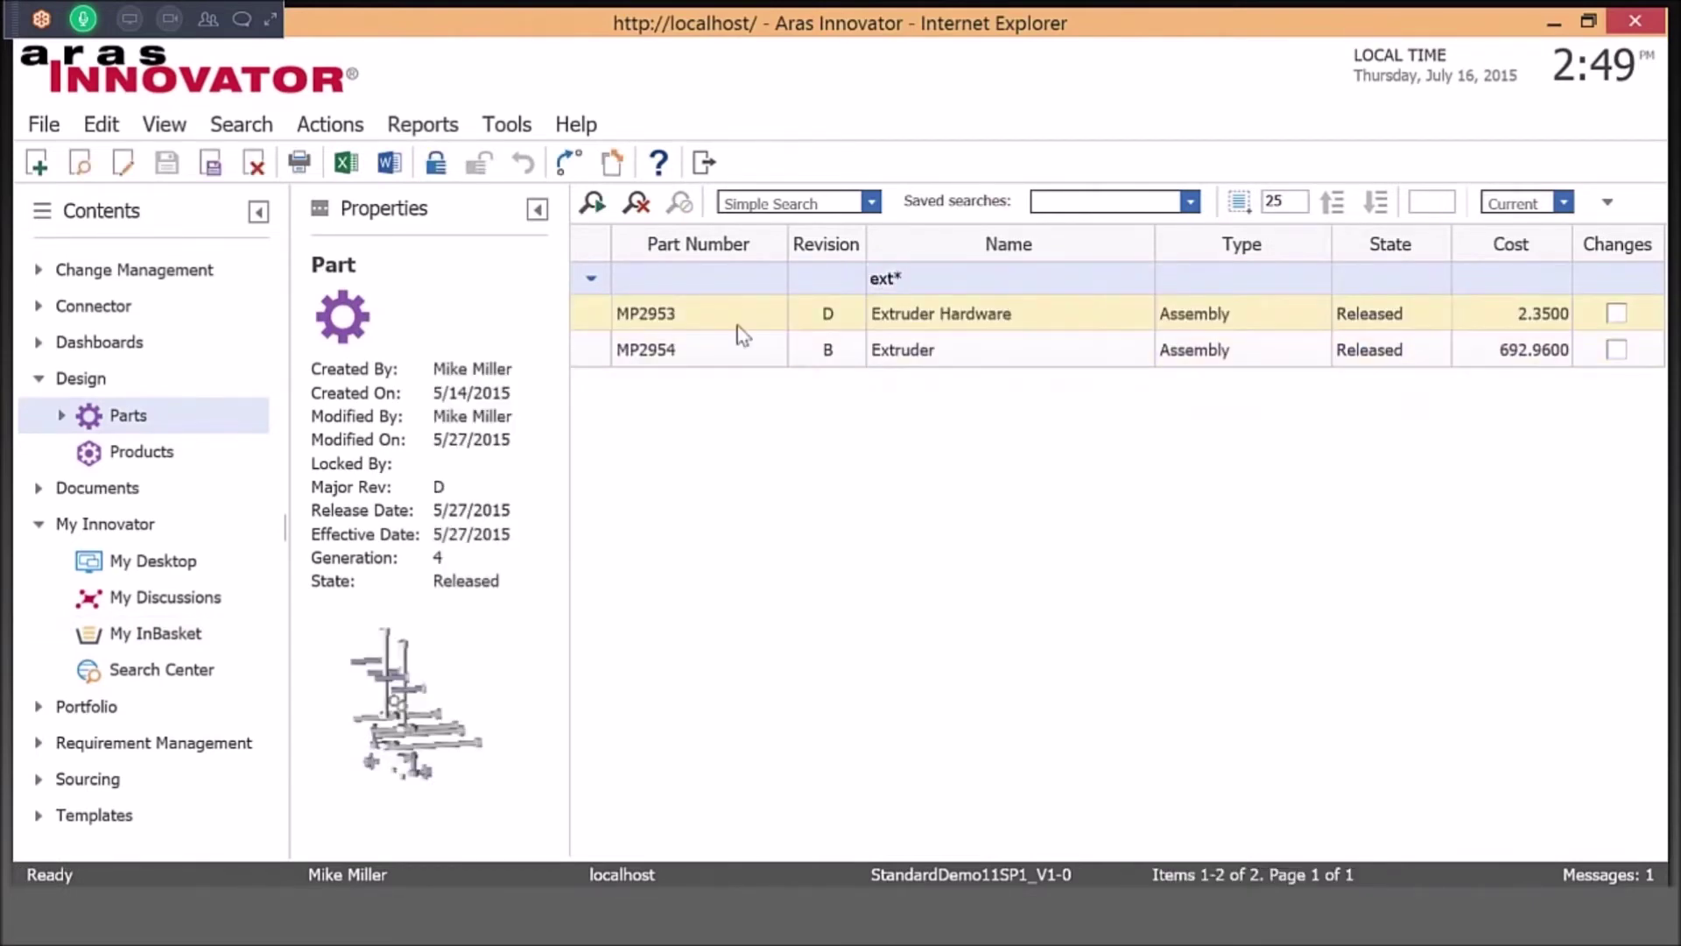
pyautogui.doubleClick(743, 350)
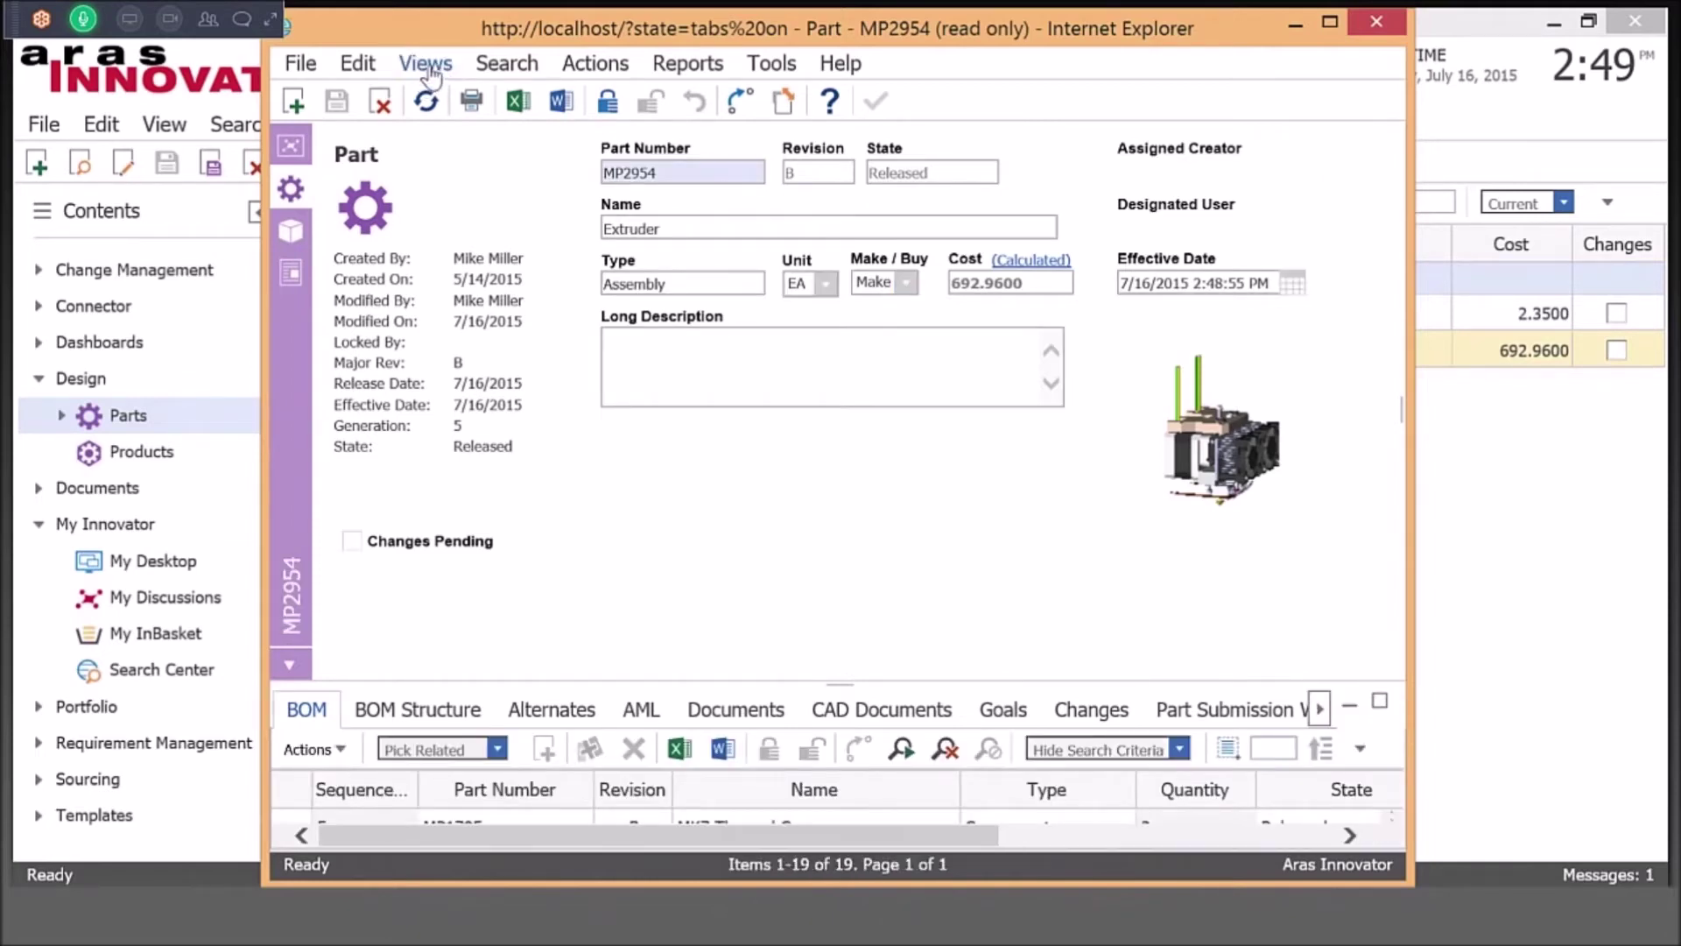
# Step: View the item history of part MP2954 and sort its entries by generation
pyautogui.click(427, 67)
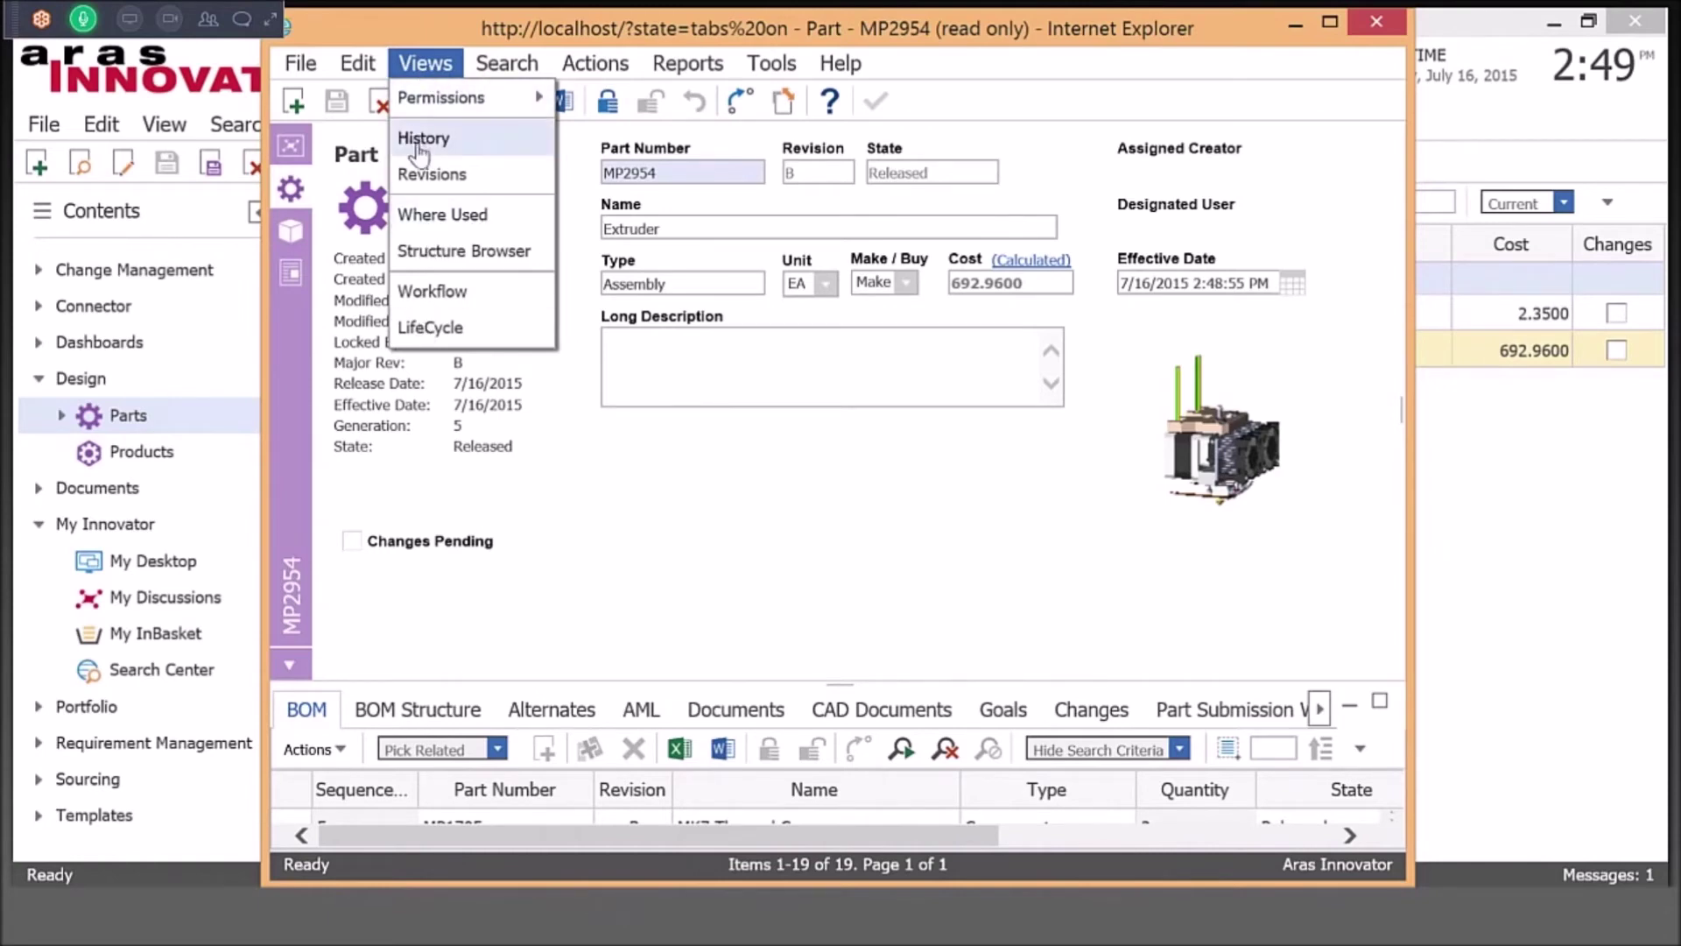
pyautogui.press('Return')
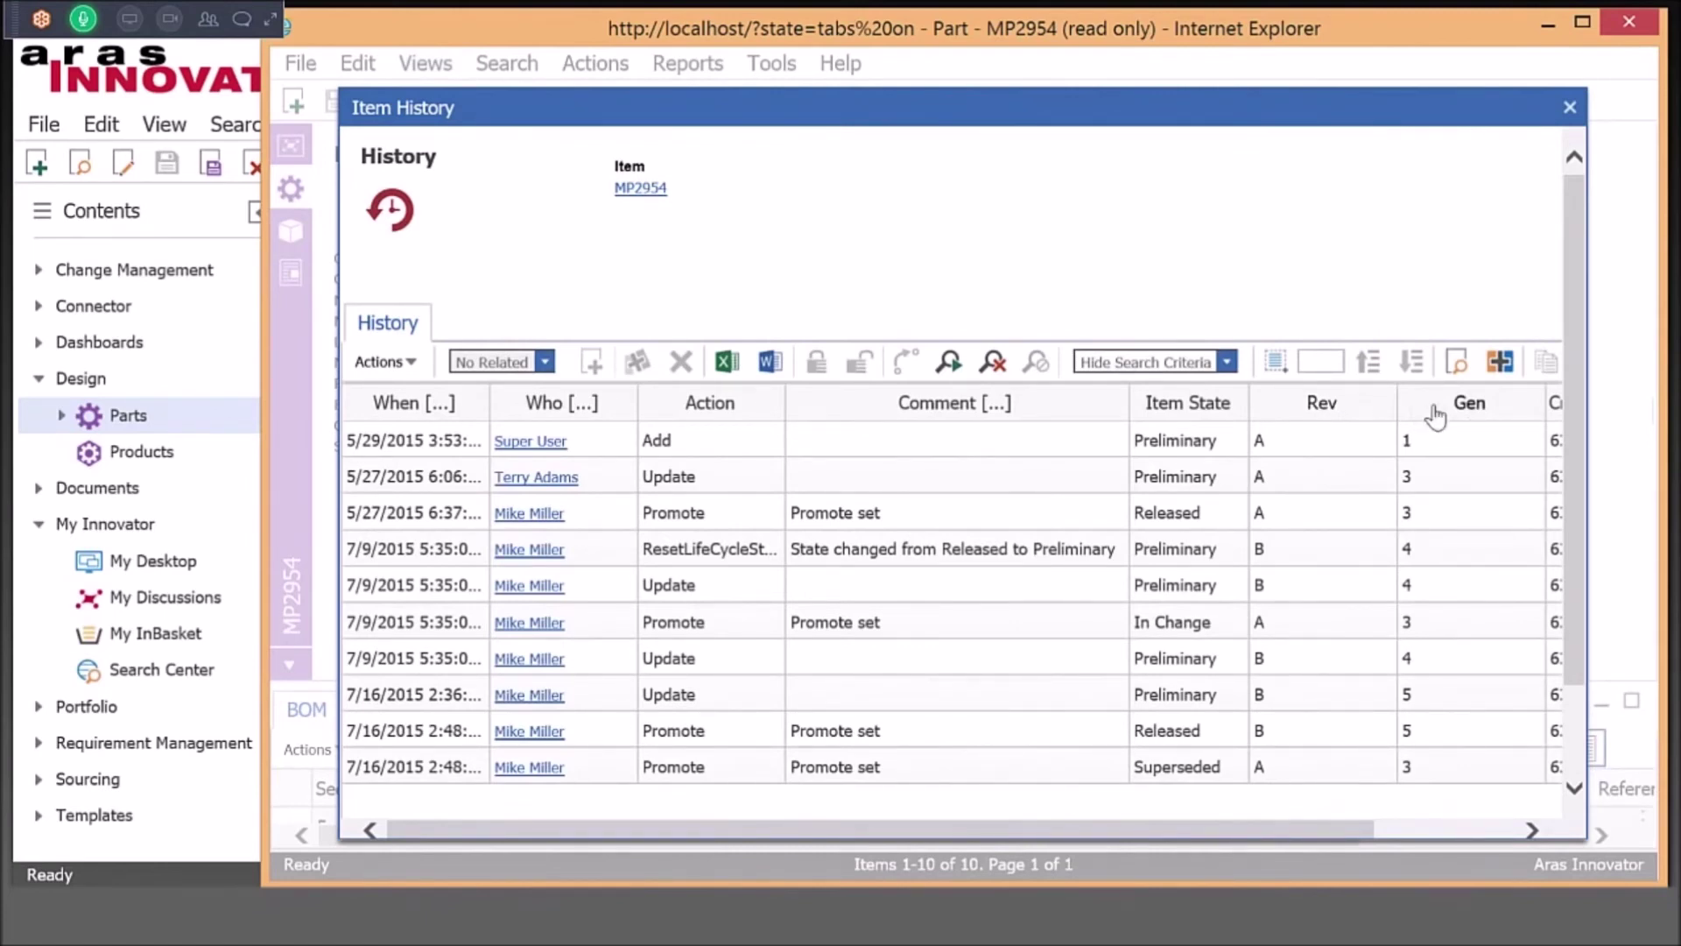
pyautogui.click(1477, 414)
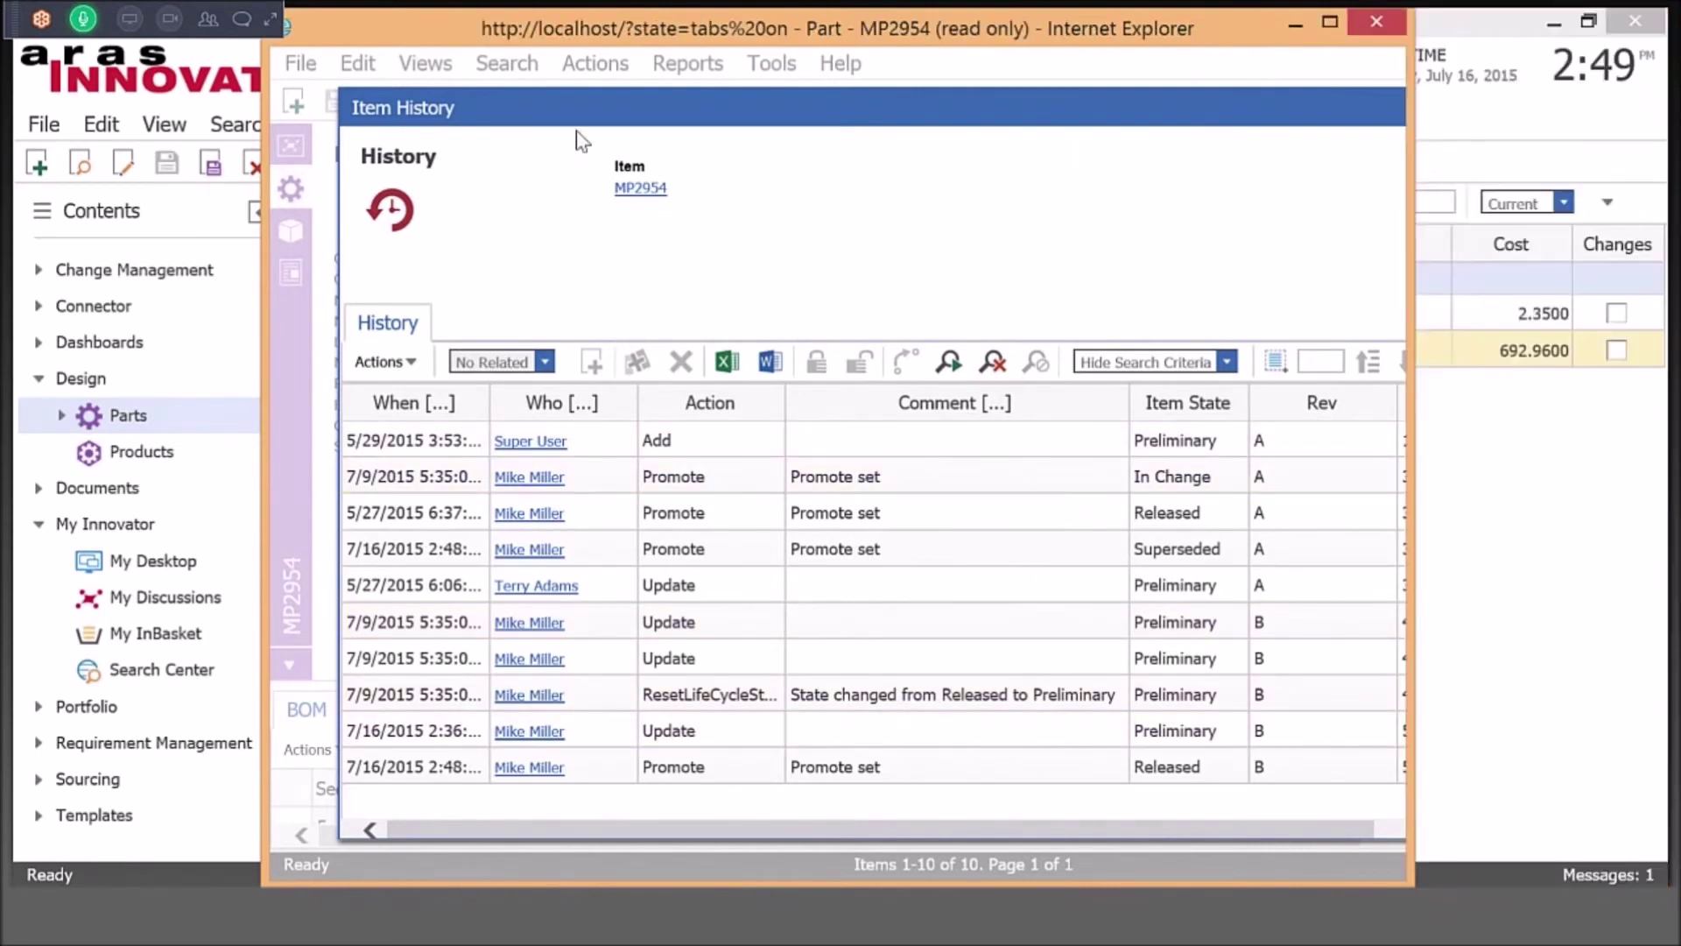
# Step: View the revisions of part MP2954, then close the versions list and the part window
pyautogui.click(426, 63)
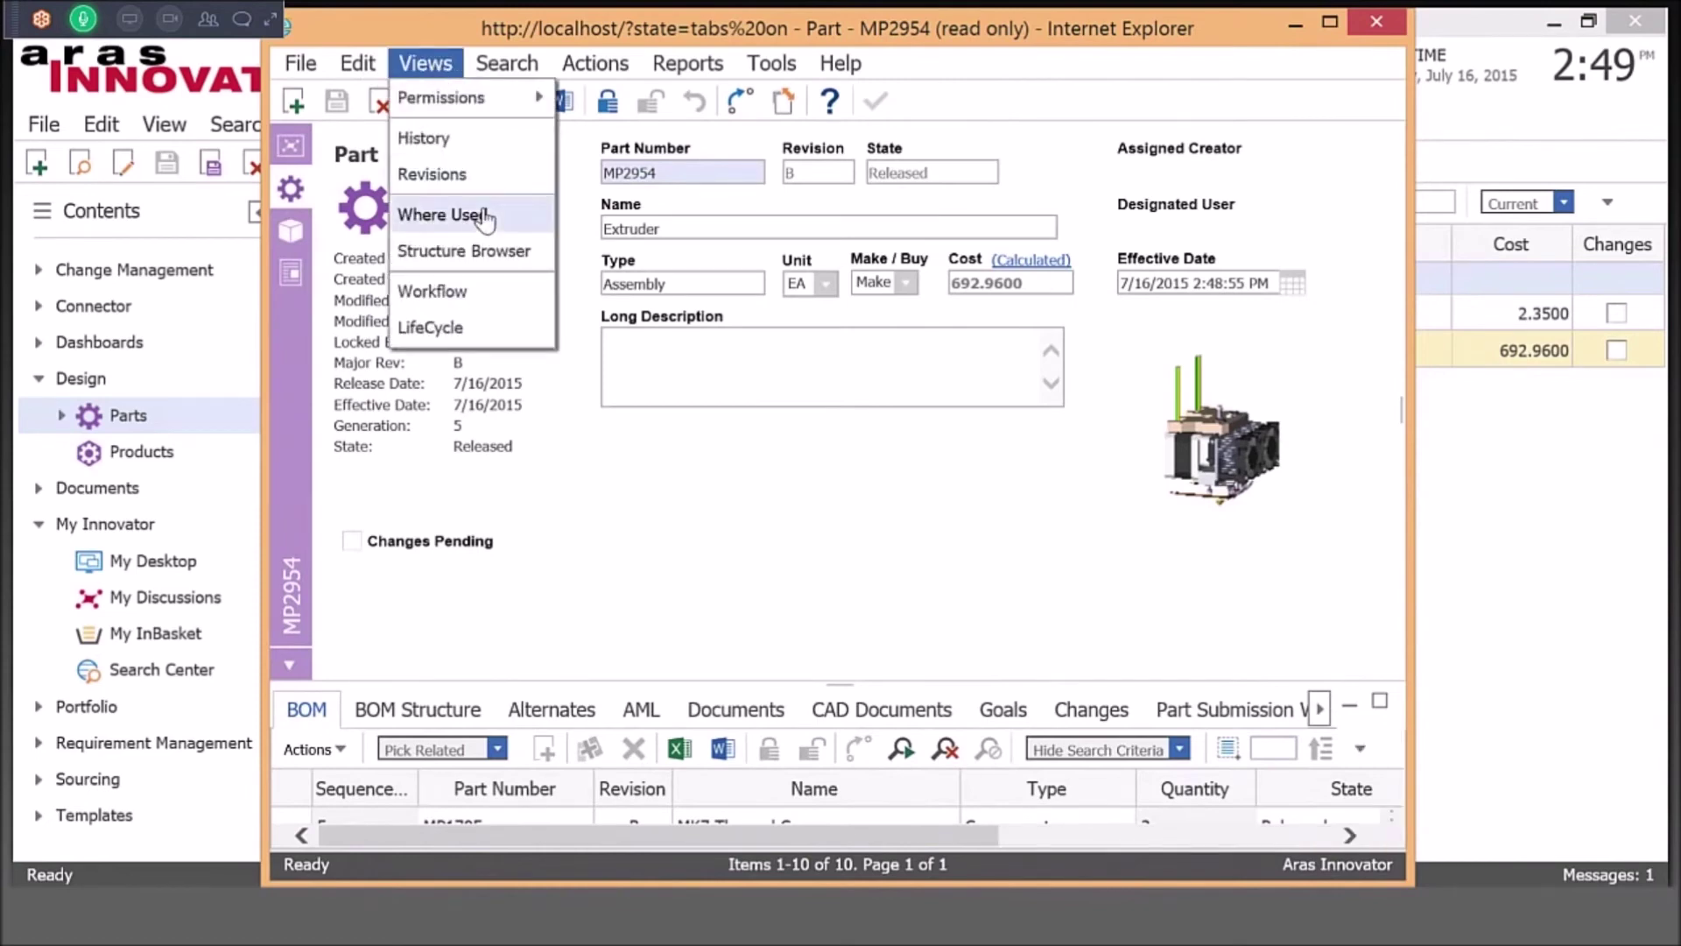
pyautogui.click(505, 186)
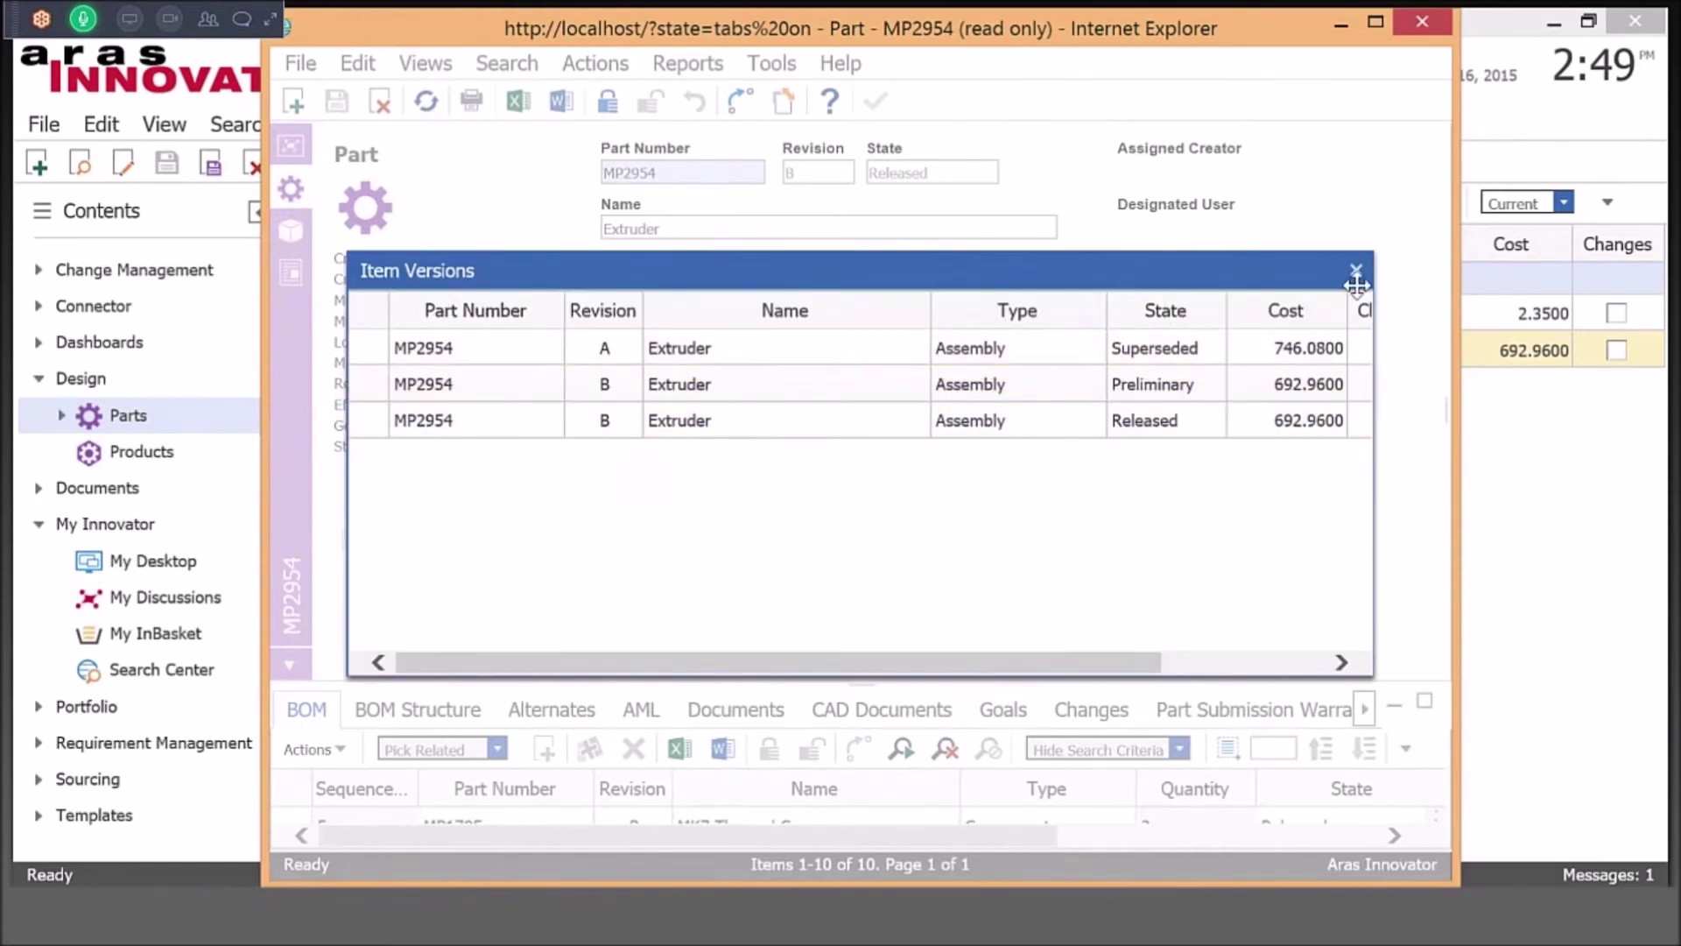
pyautogui.click(1356, 278)
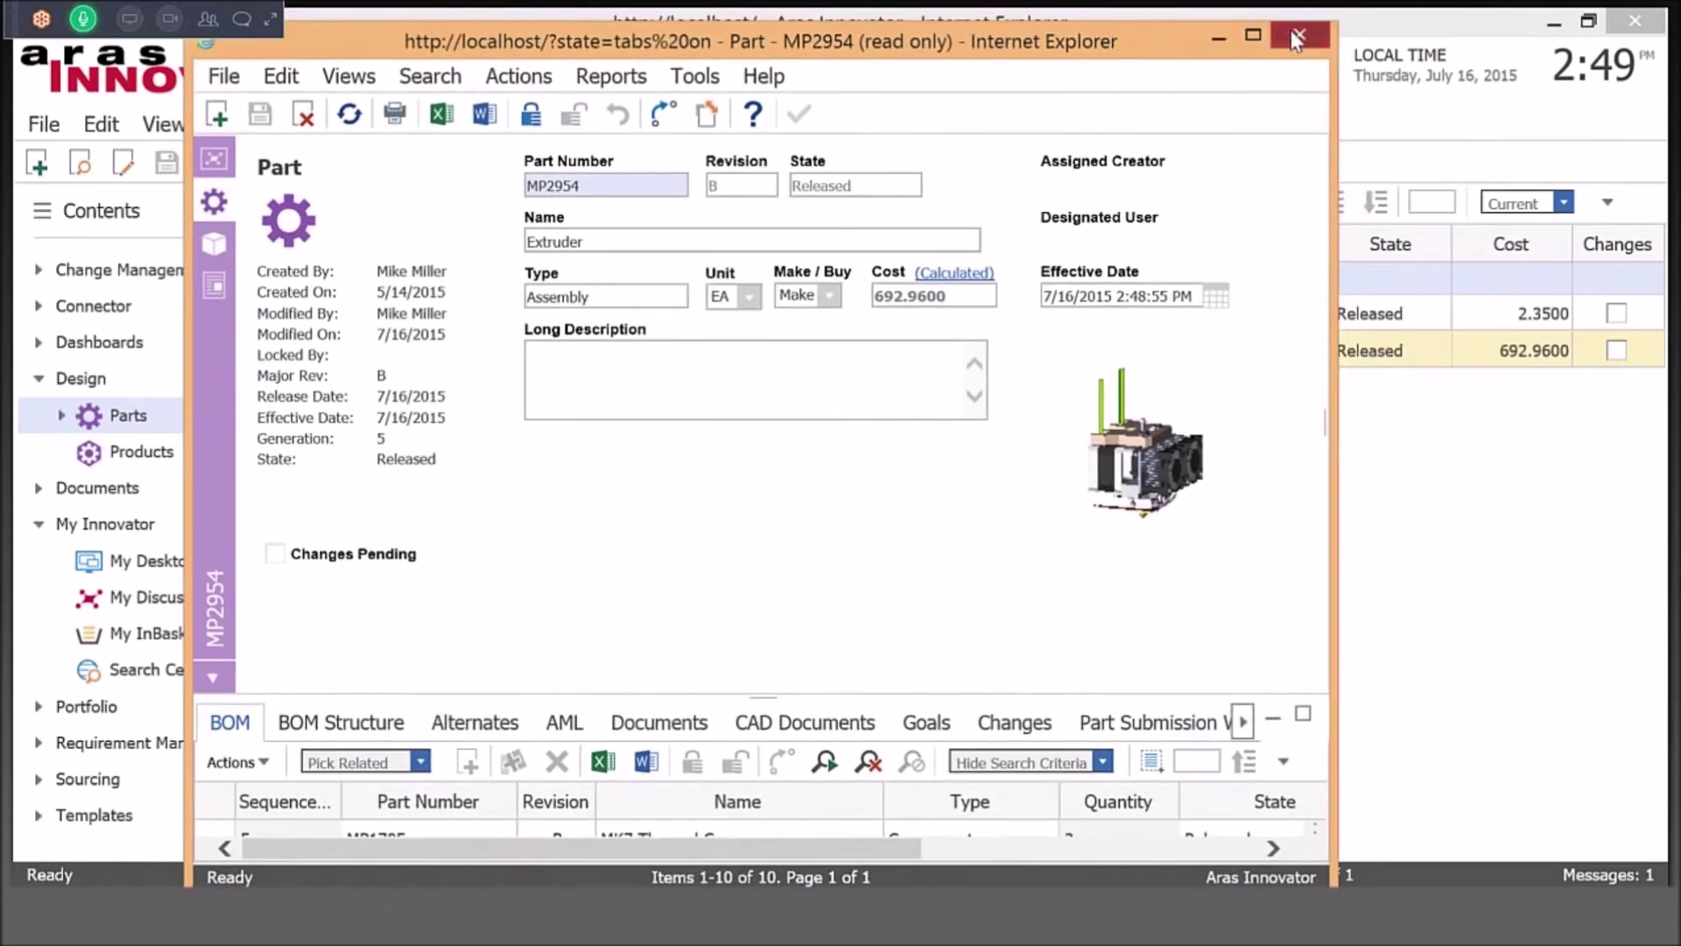
pyautogui.click(1290, 30)
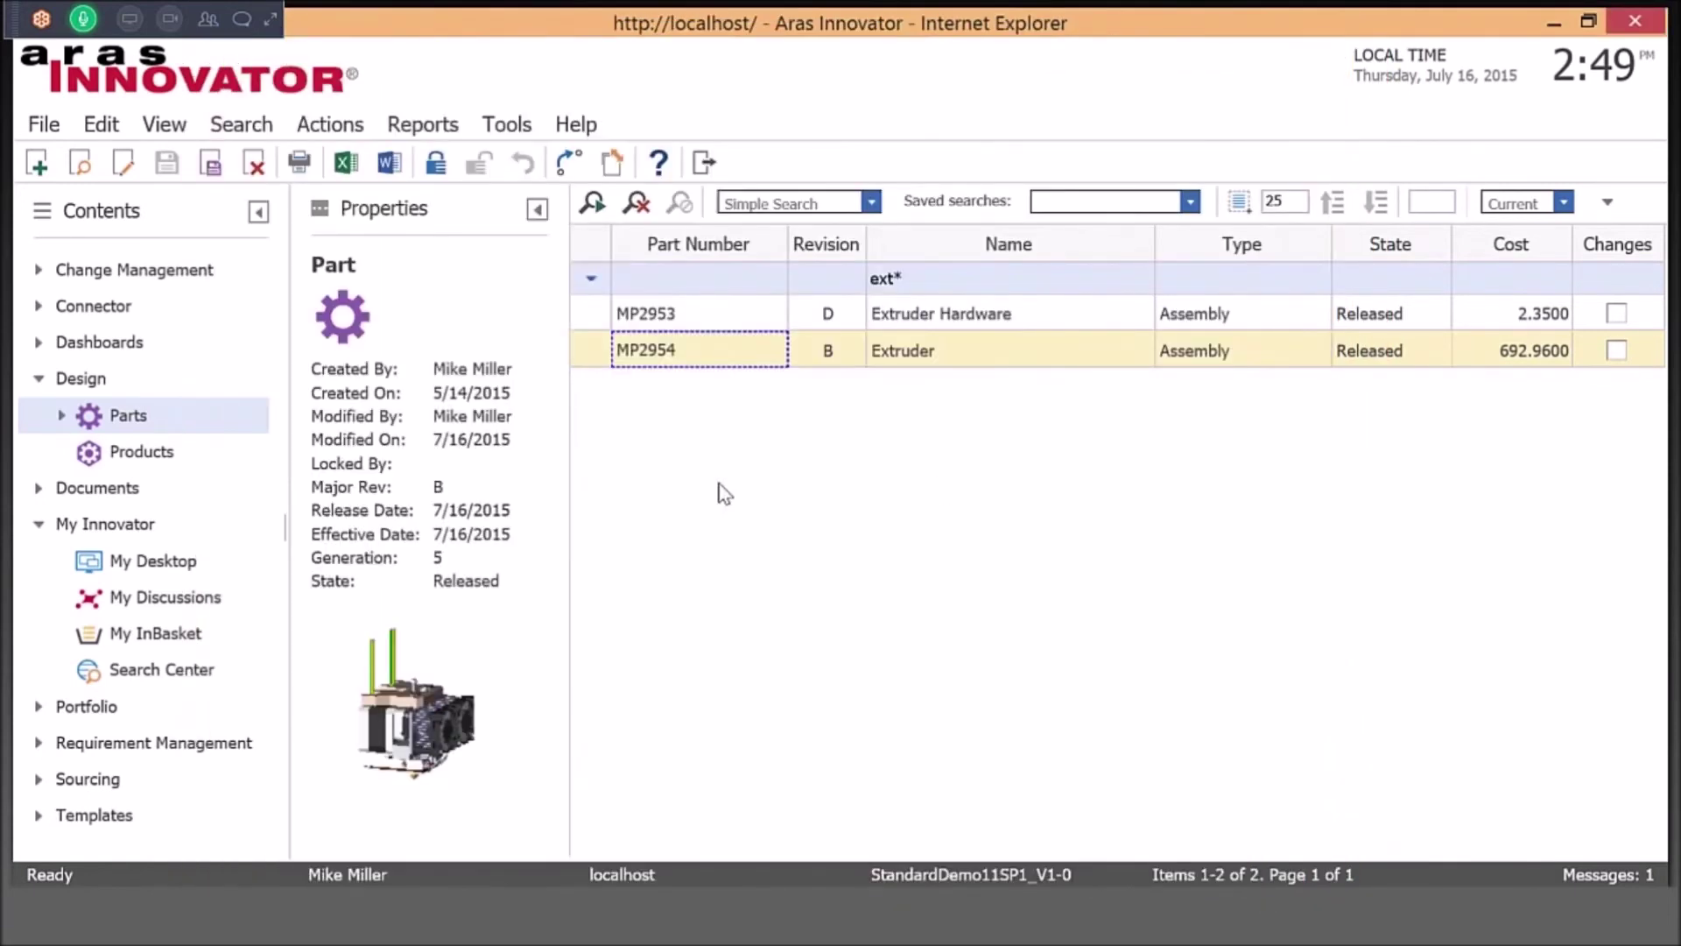